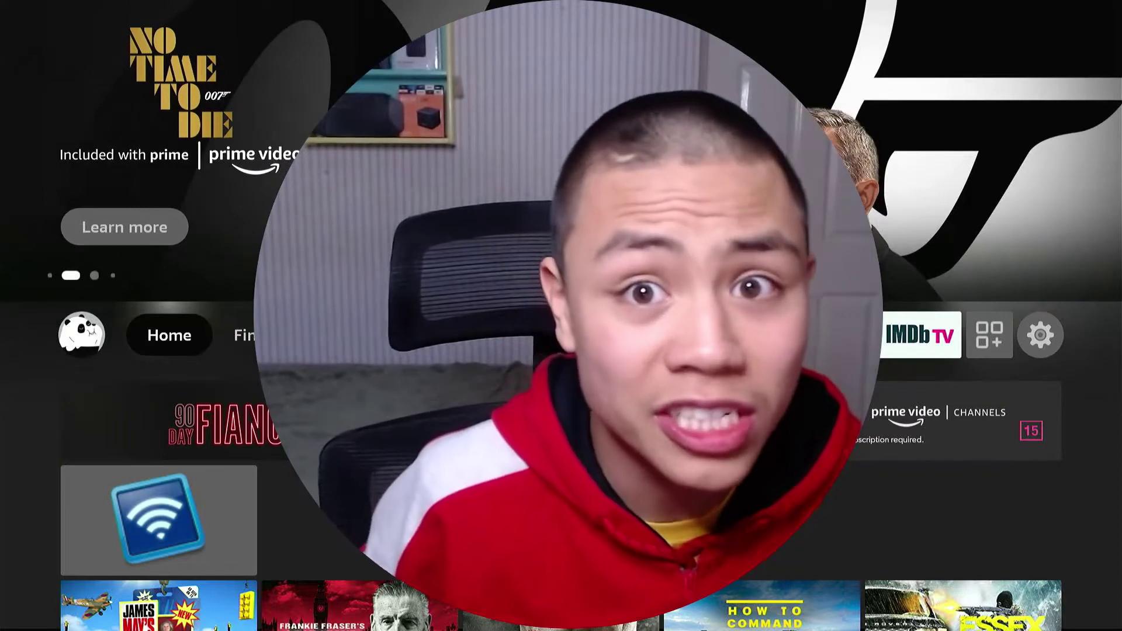
Preview the Find page, then go back to the Home screen
key(Right)
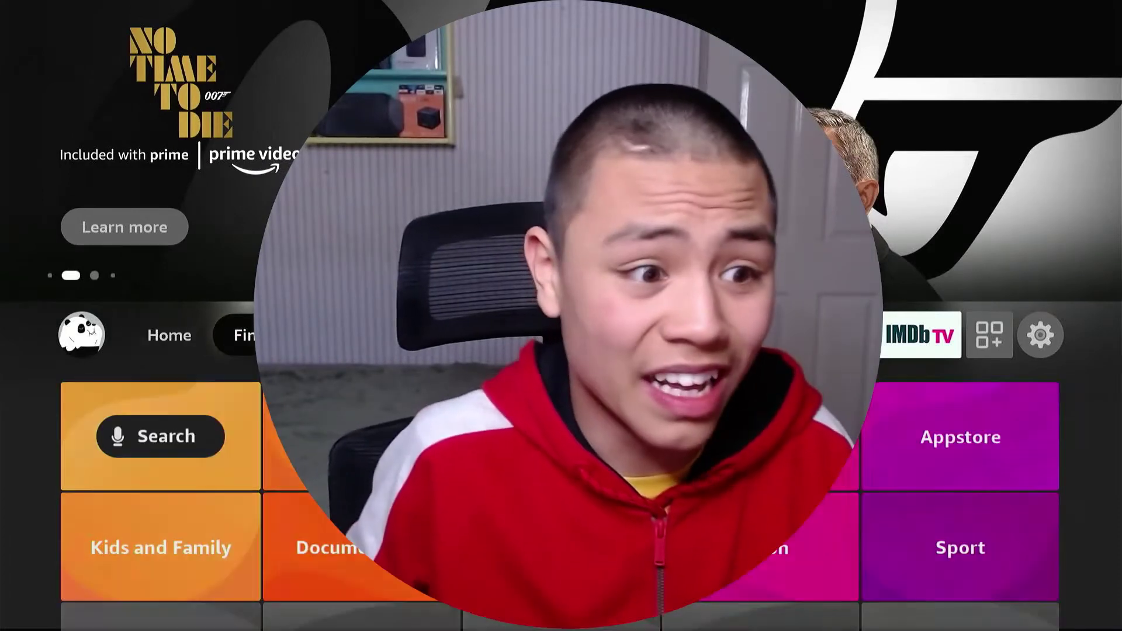
key(Left)
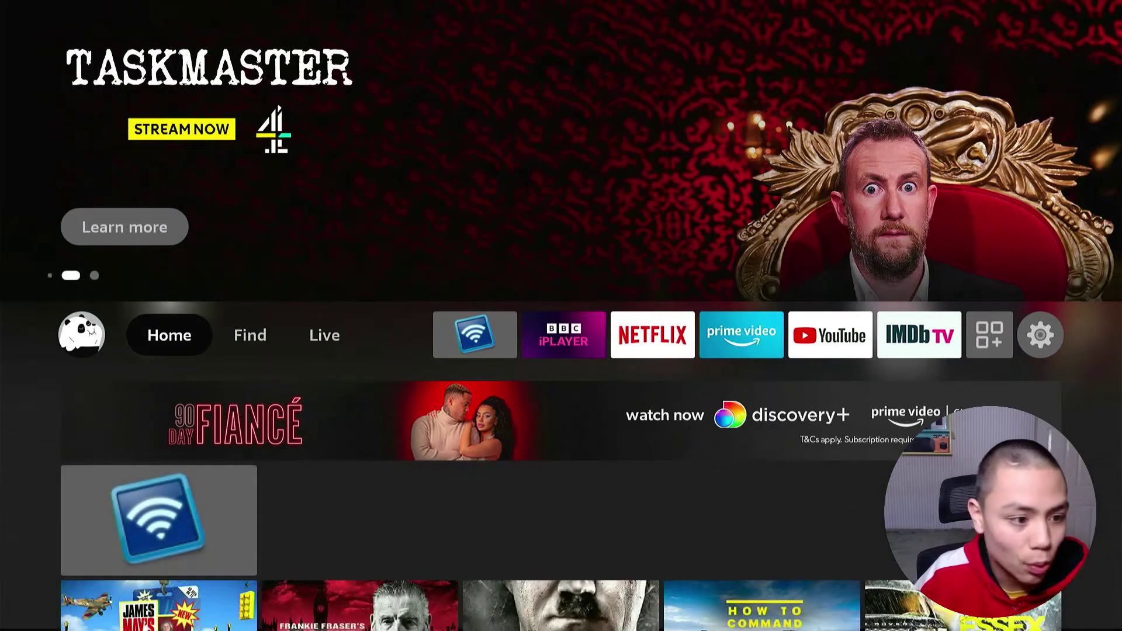
Search Find for 'D', pick the Downloader suggestion, and download the Downloader app
key(Right)
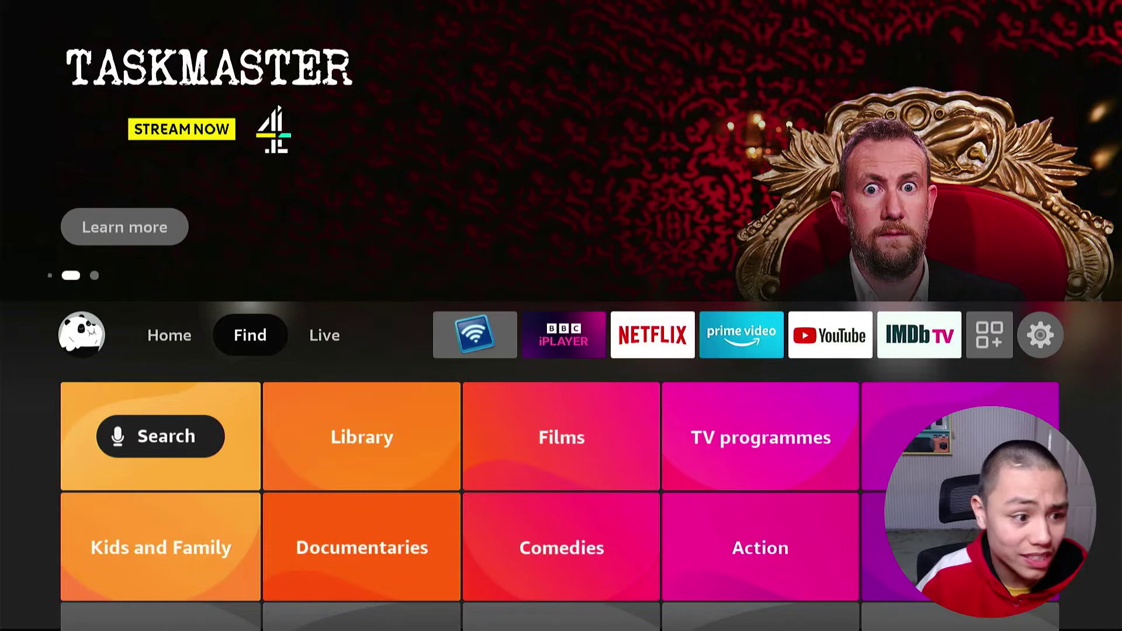
key(Down)
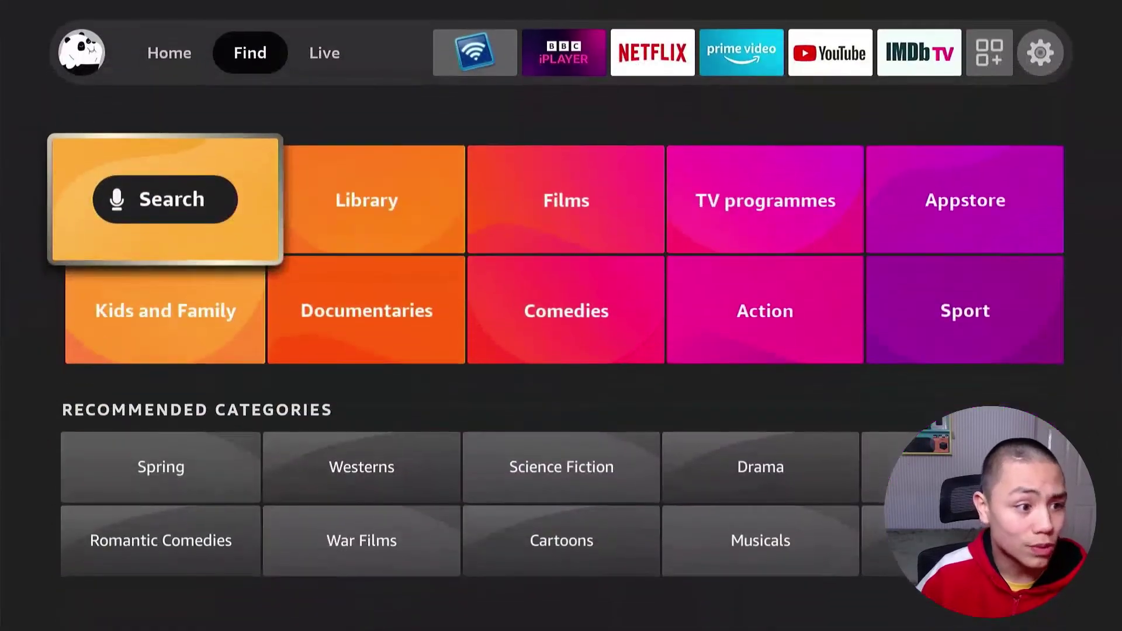
key(Return)
key(Right)
key(Right)
key(Right)
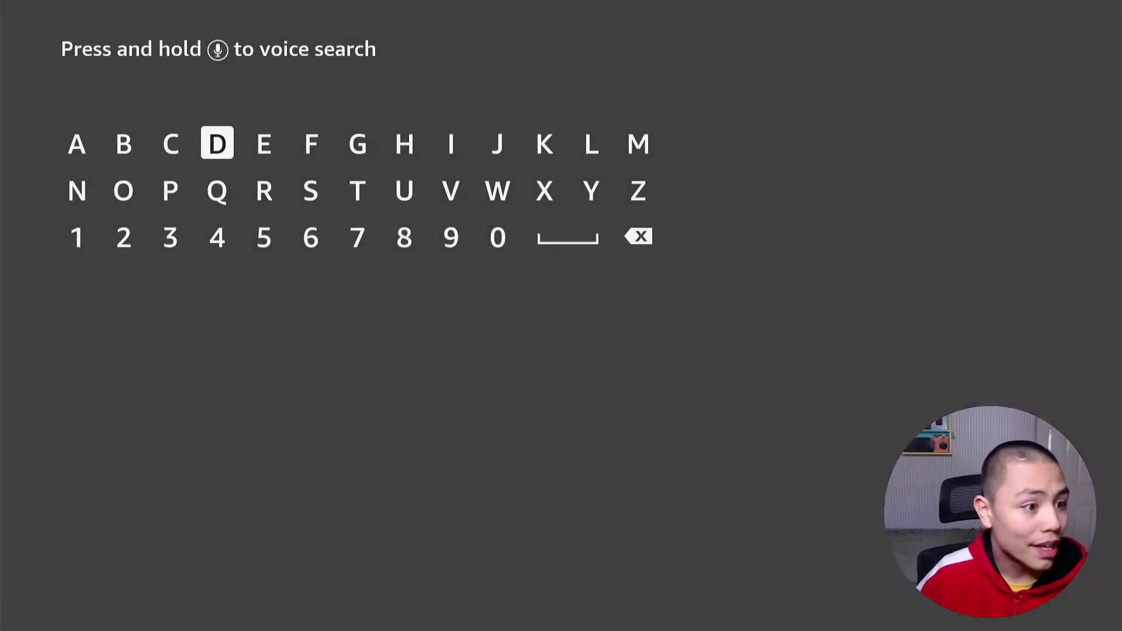
key(Return)
key(Down)
key(Down)
key(Down)
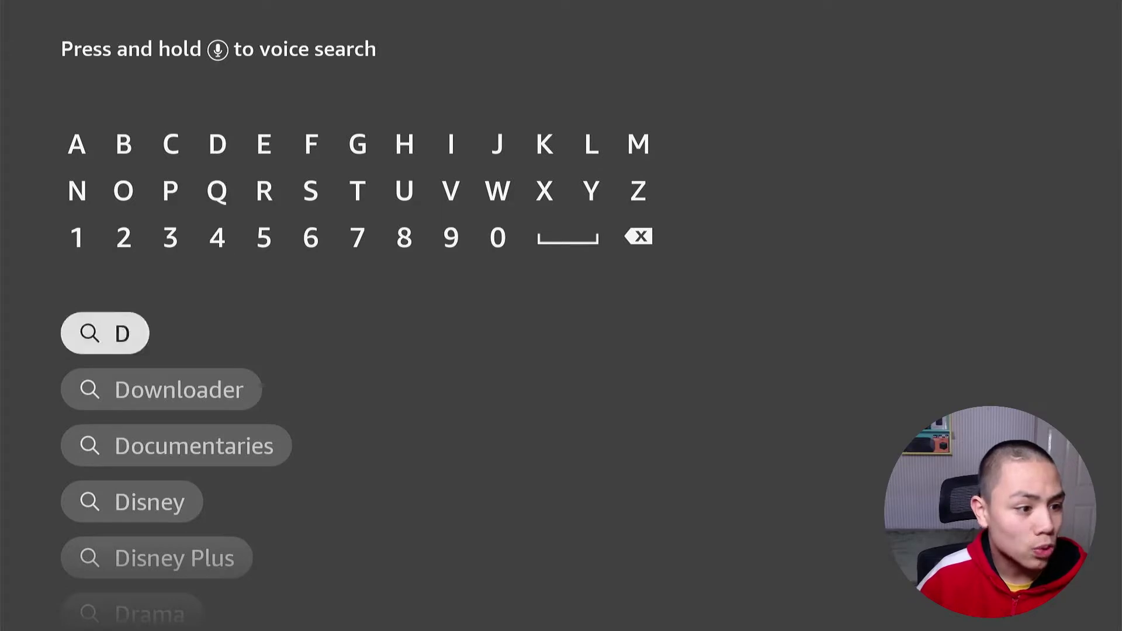
key(Down)
key(Return)
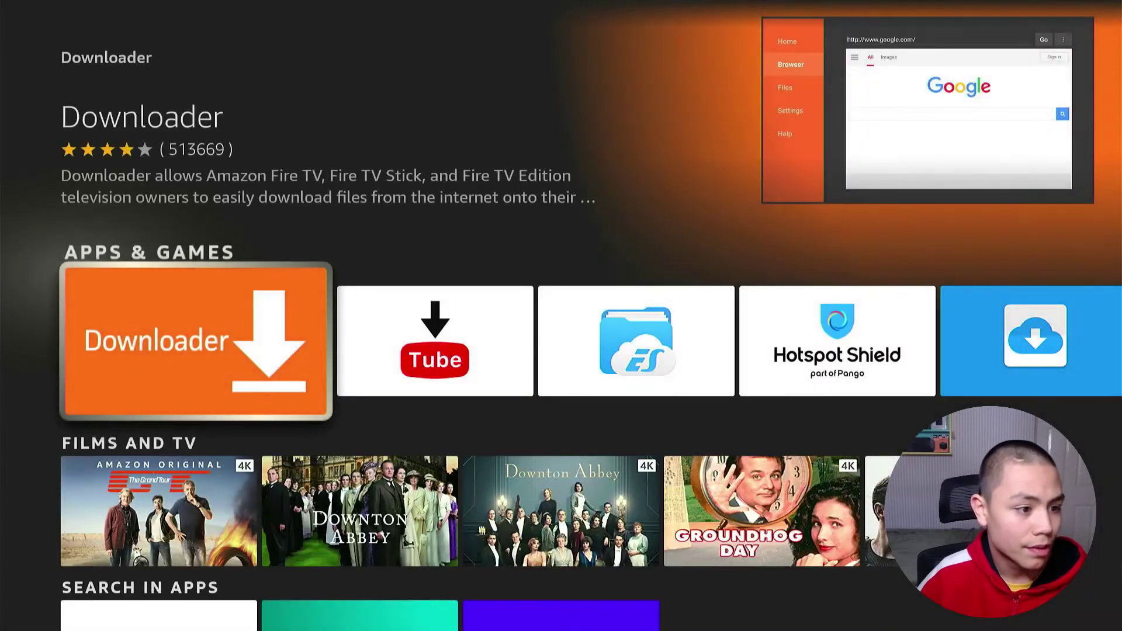
key(Return)
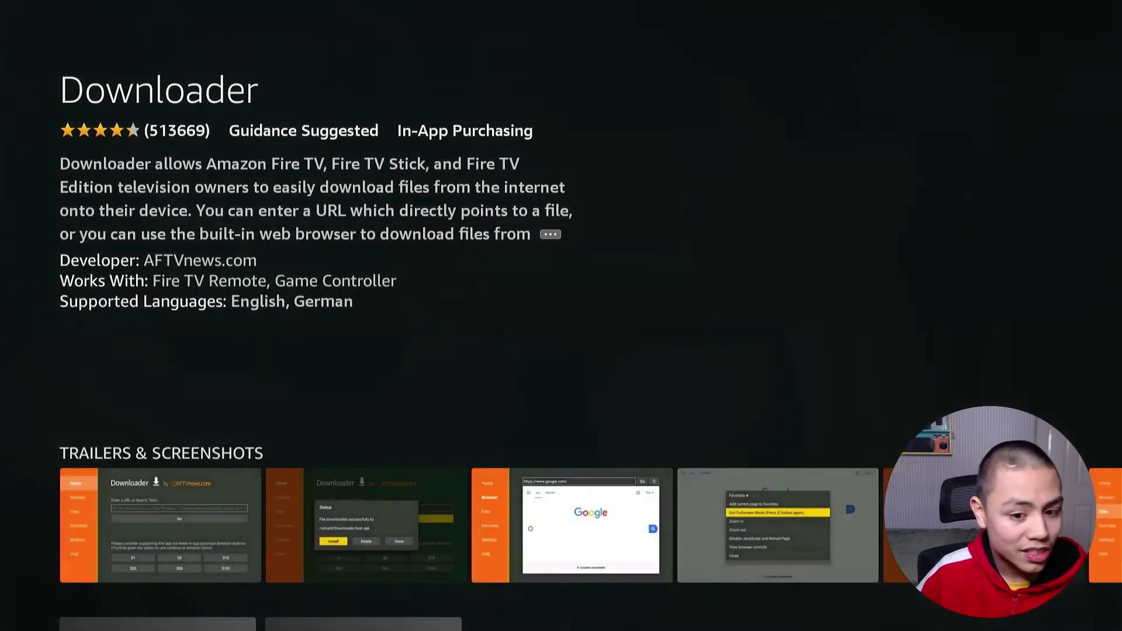
key(Return)
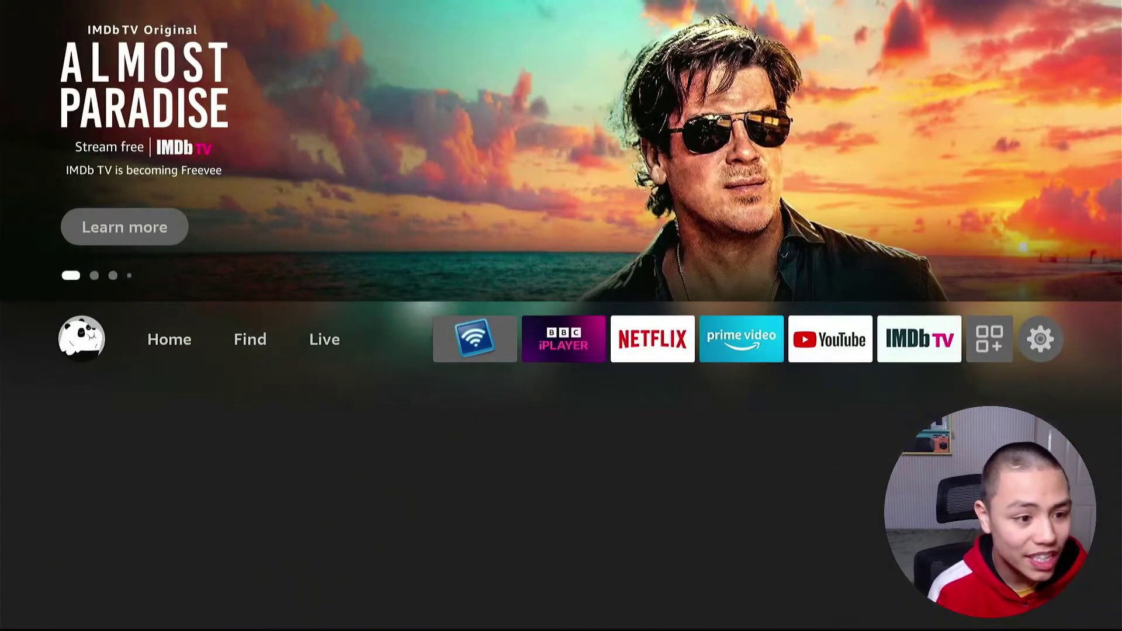
key(Right)
key(Right)
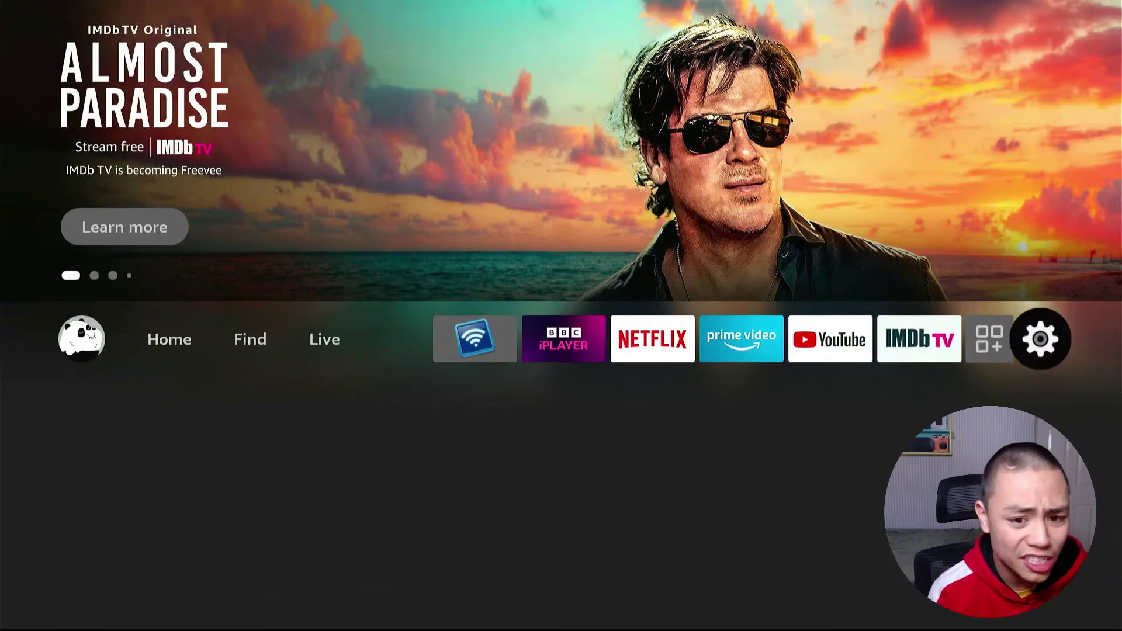
Go to Settings > My Fire TV > Developer Options and toggle the two developer switches
key(Down)
key(Down)
key(Down)
key(Return)
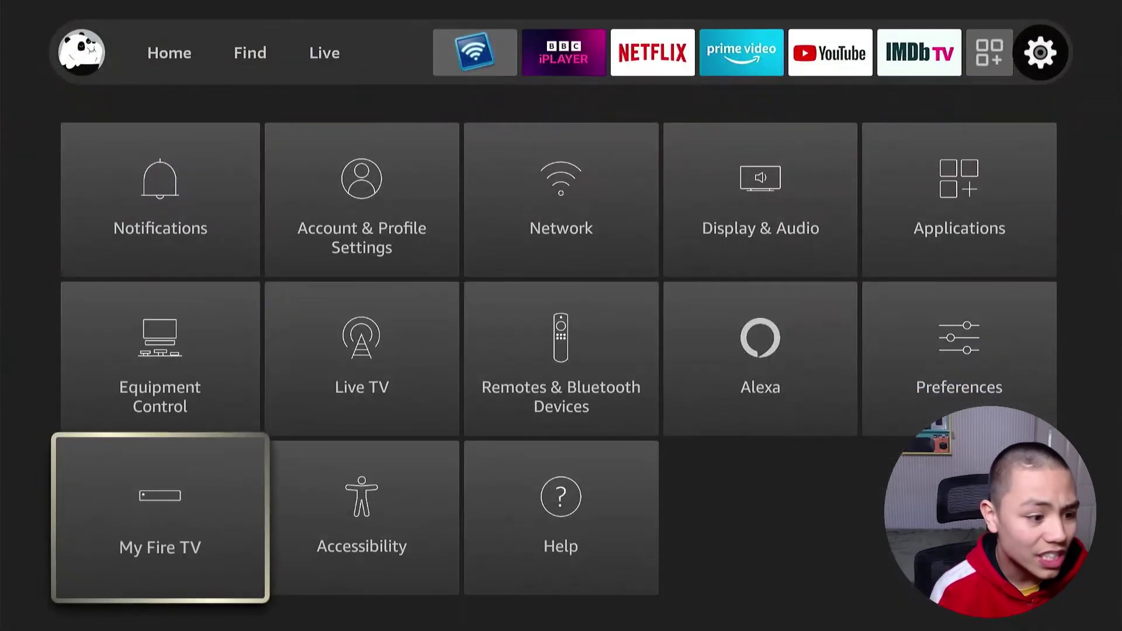
key(Down)
key(Return)
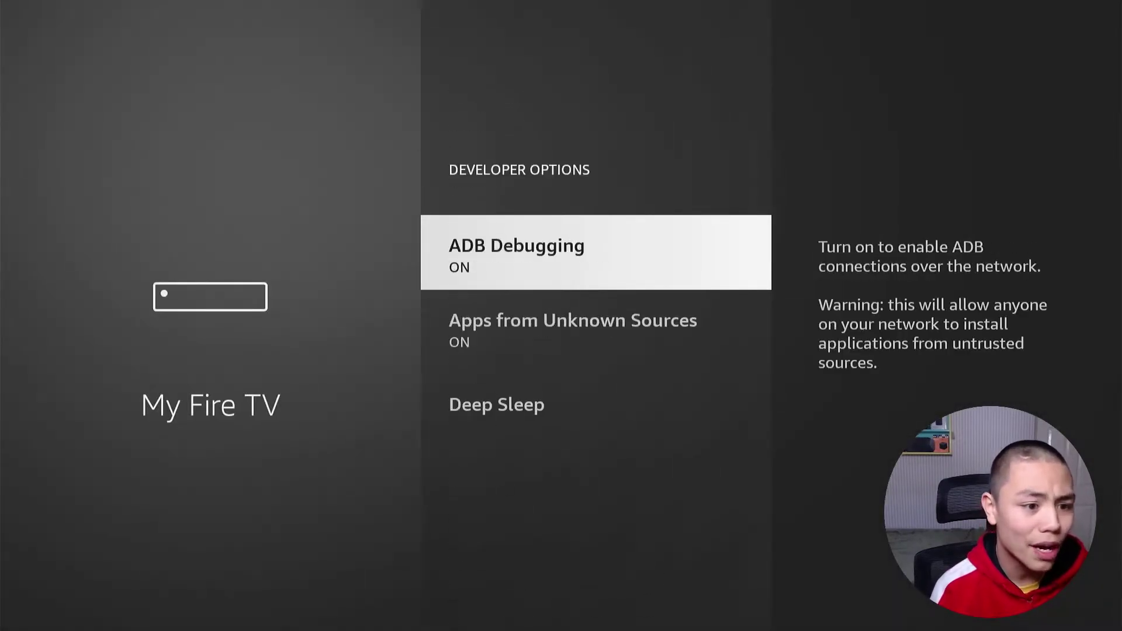
key(Return)
key(Down)
key(Return)
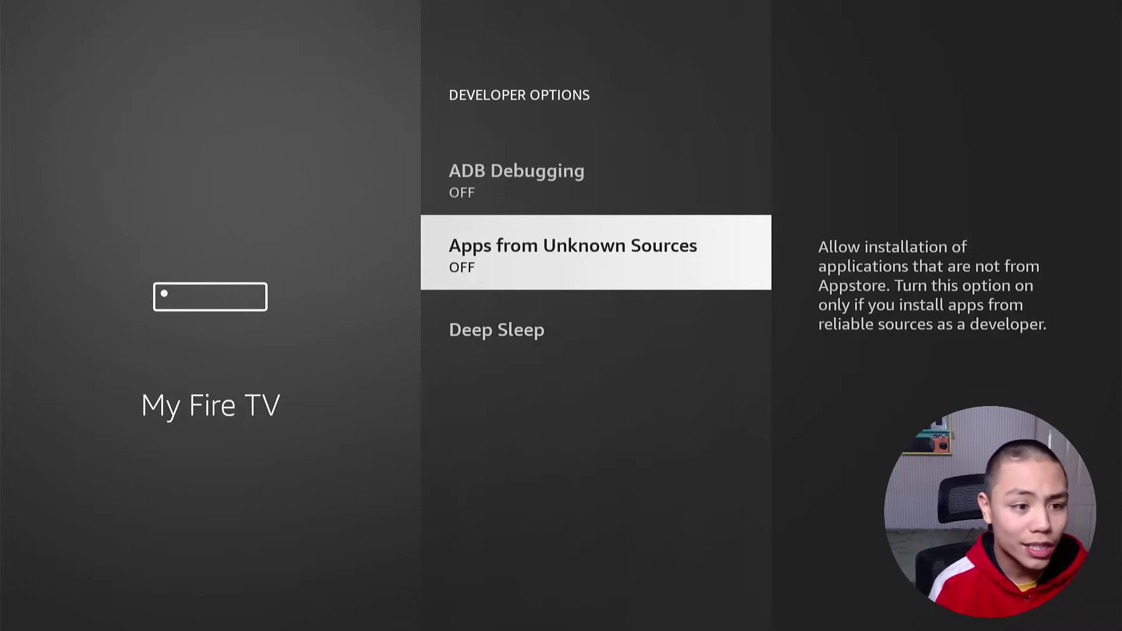
Turn ADB Debugging back on, and confirm enabling Apps from Unknown Sources
key(Up)
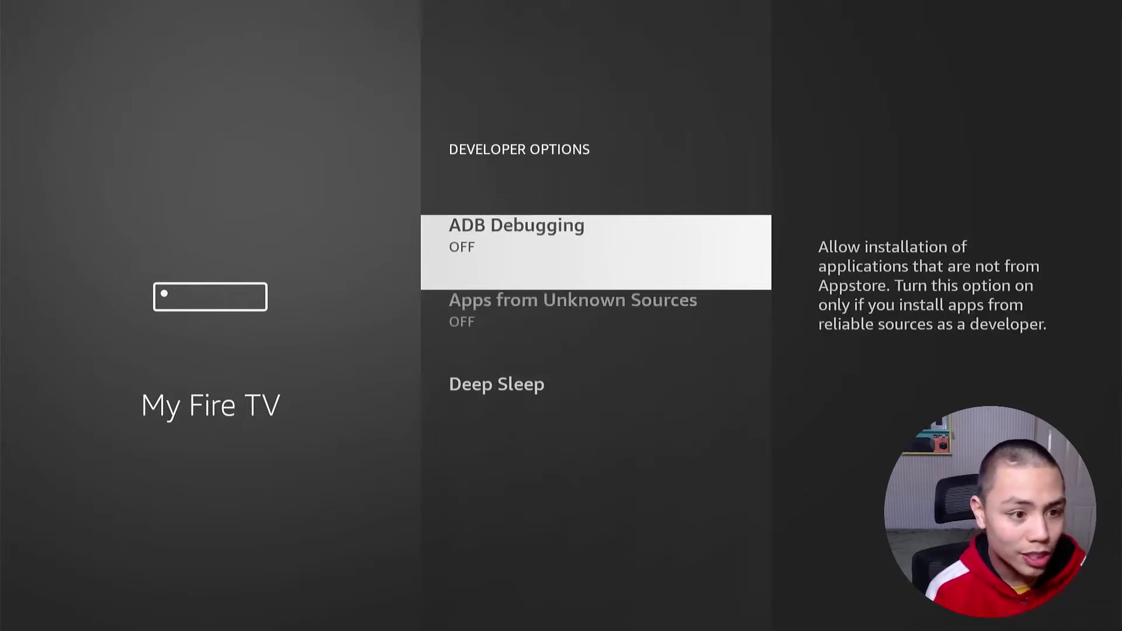
key(Down)
key(Up)
key(Down)
key(Up)
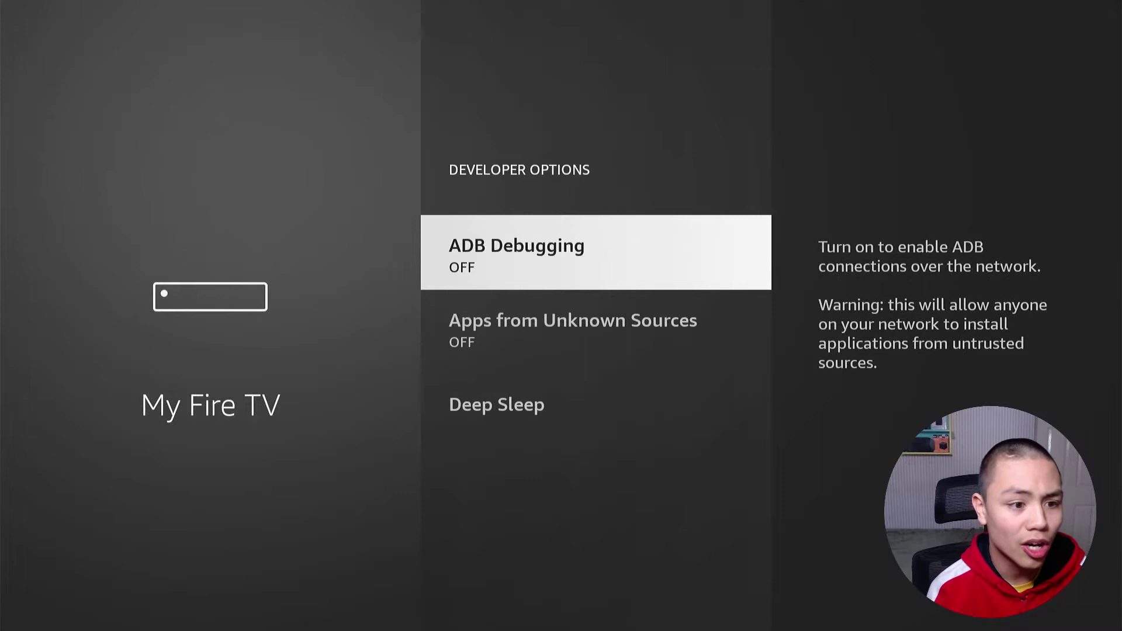
key(Return)
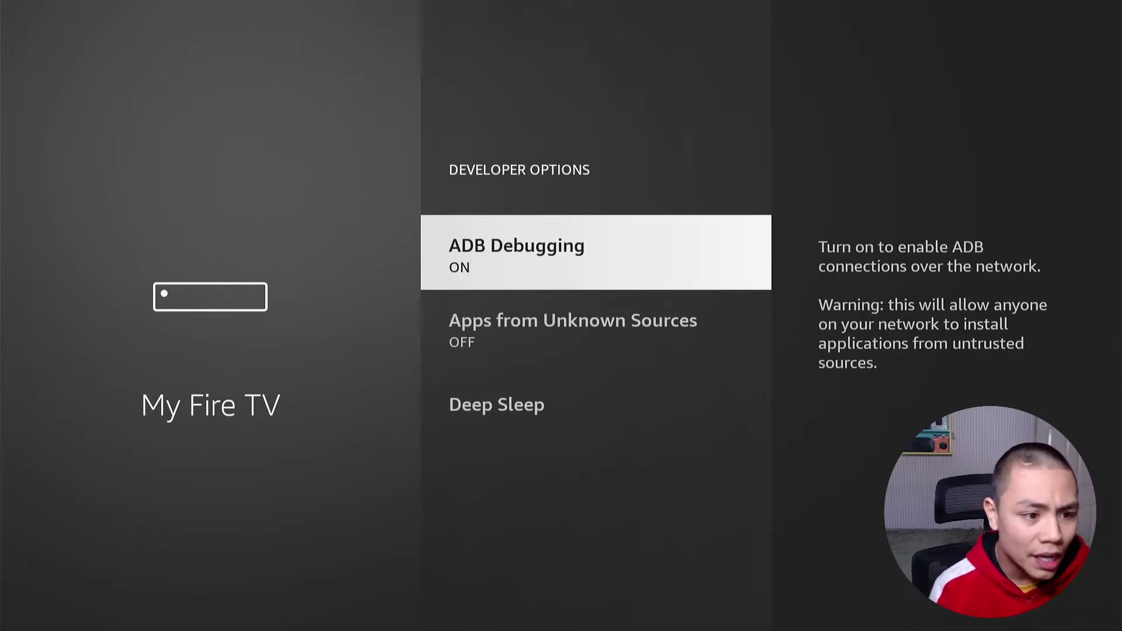
key(Down)
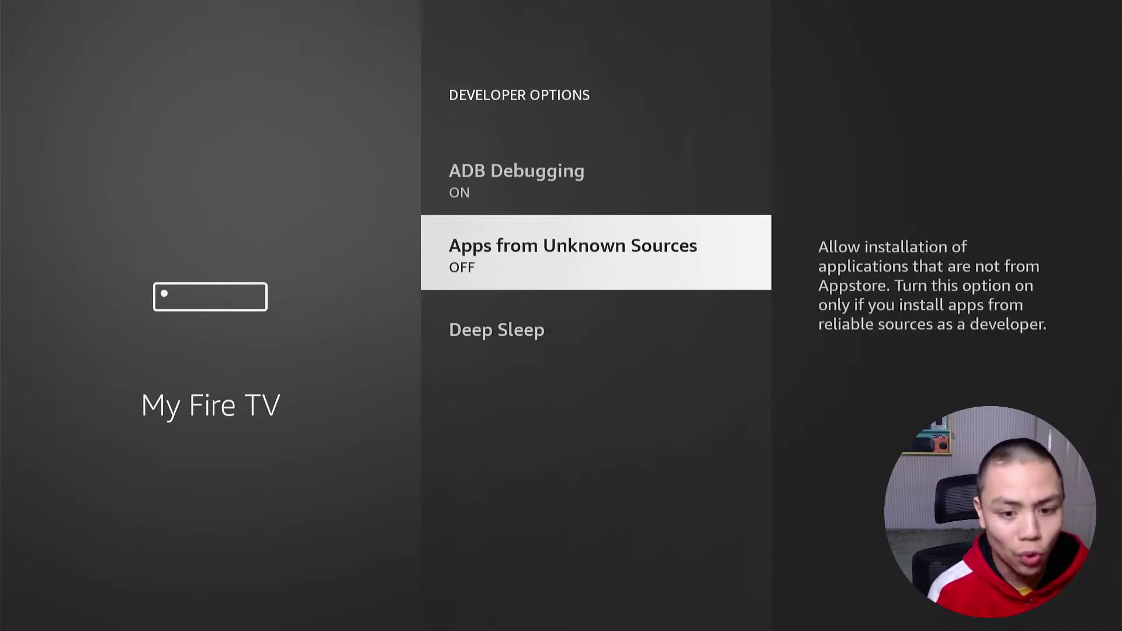
key(Return)
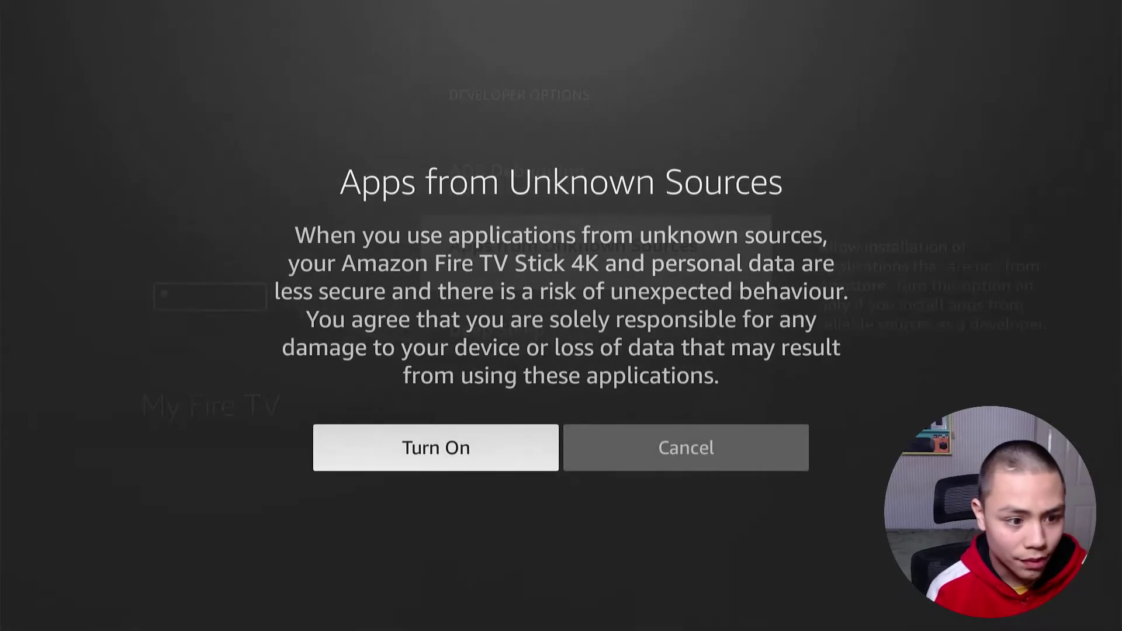
key(Return)
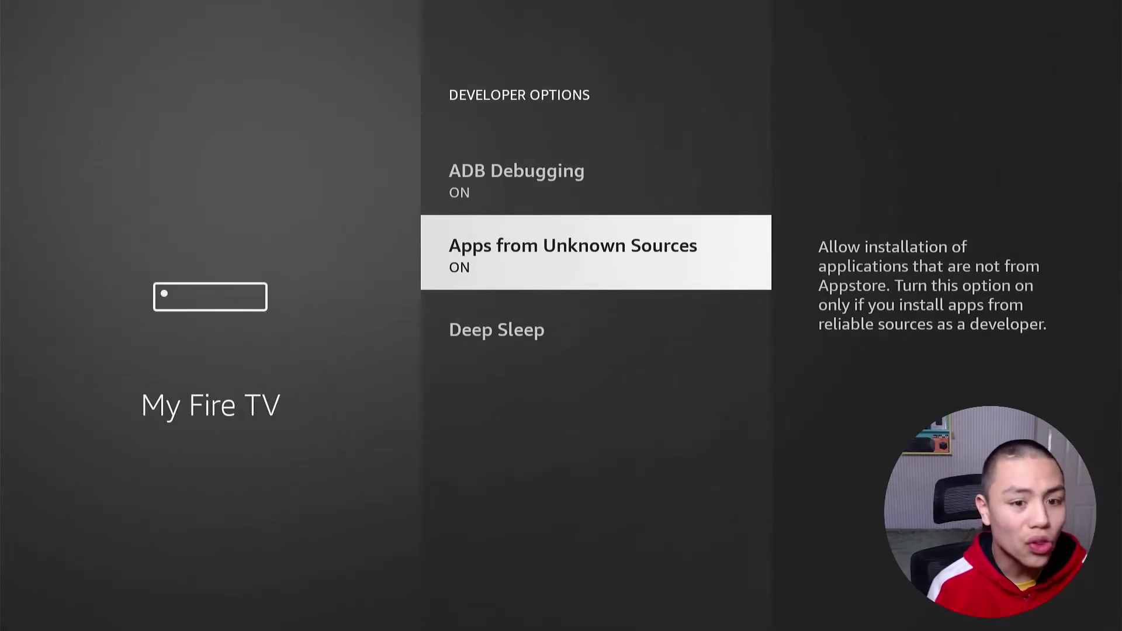
key(Up)
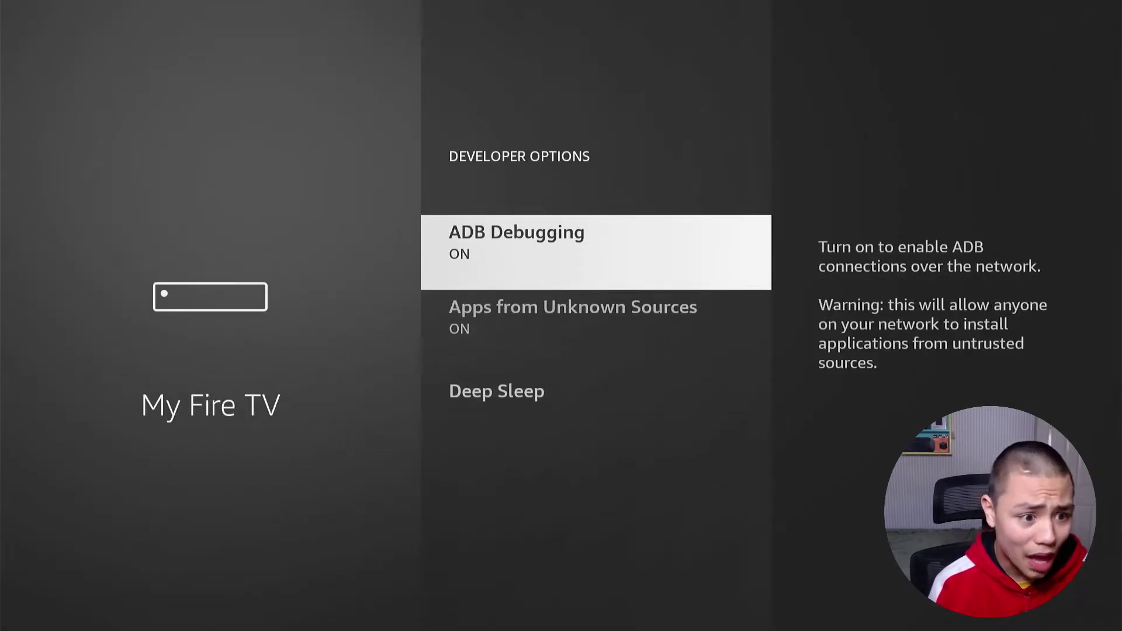
key(Down)
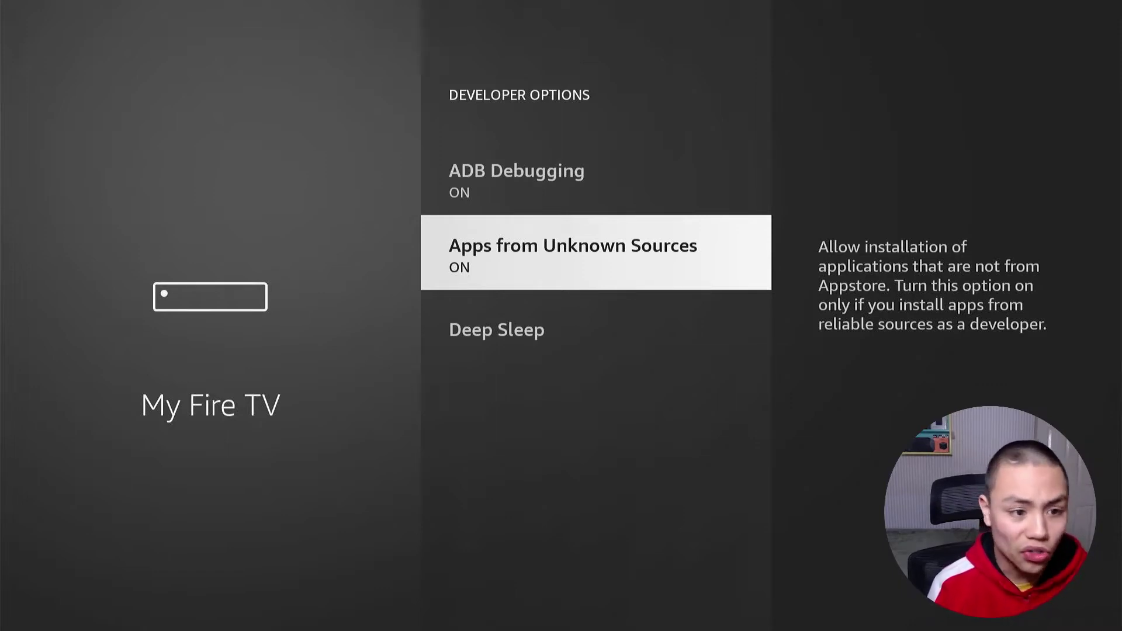
Launch Downloader from Home, allowing file access and dismissing the Quick Start Guide
key(Home)
key(Down)
key(Down)
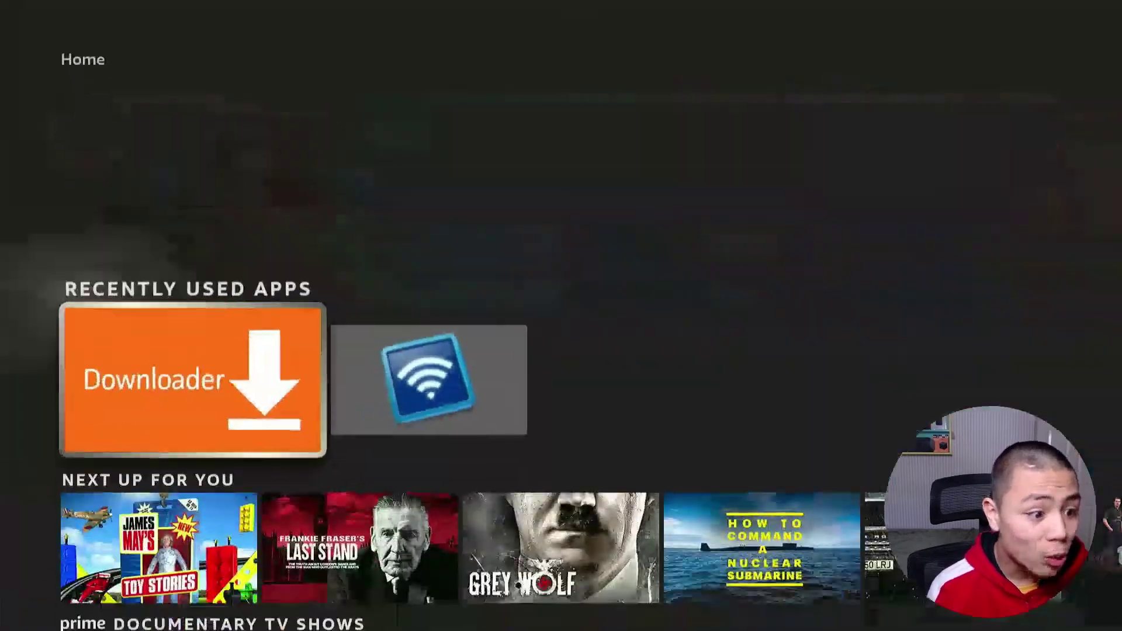
key(Return)
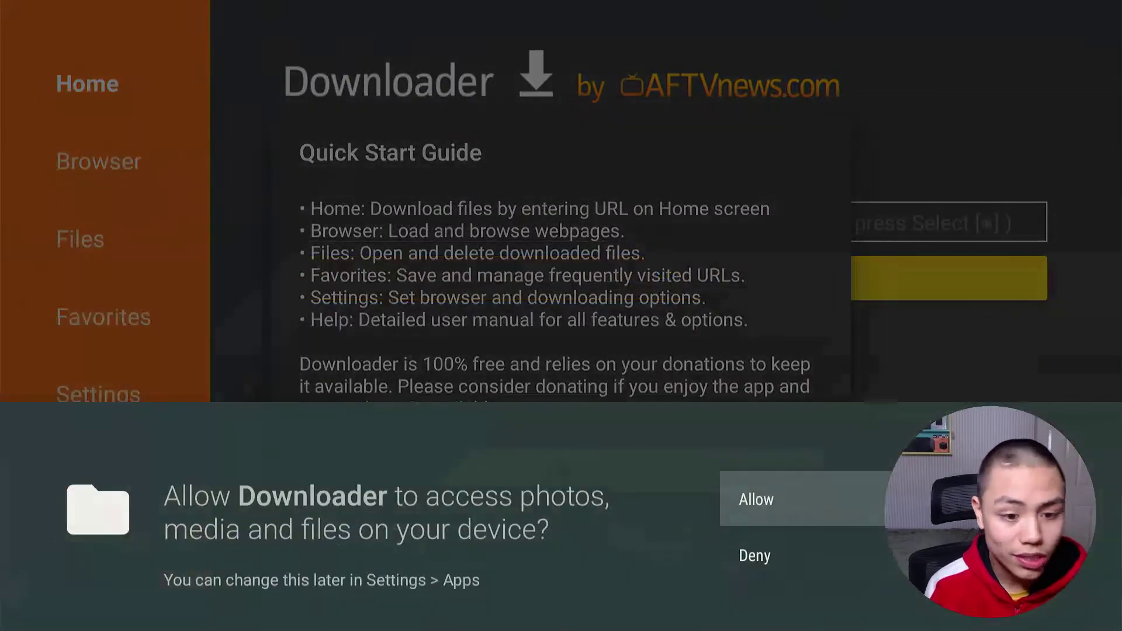
key(Return)
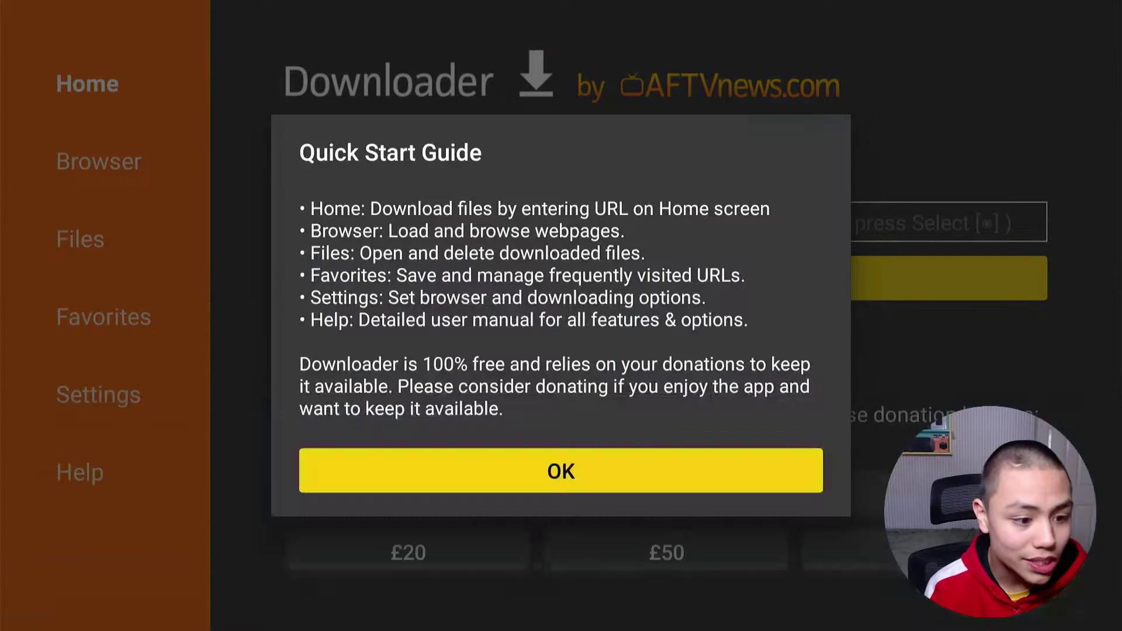
key(Return)
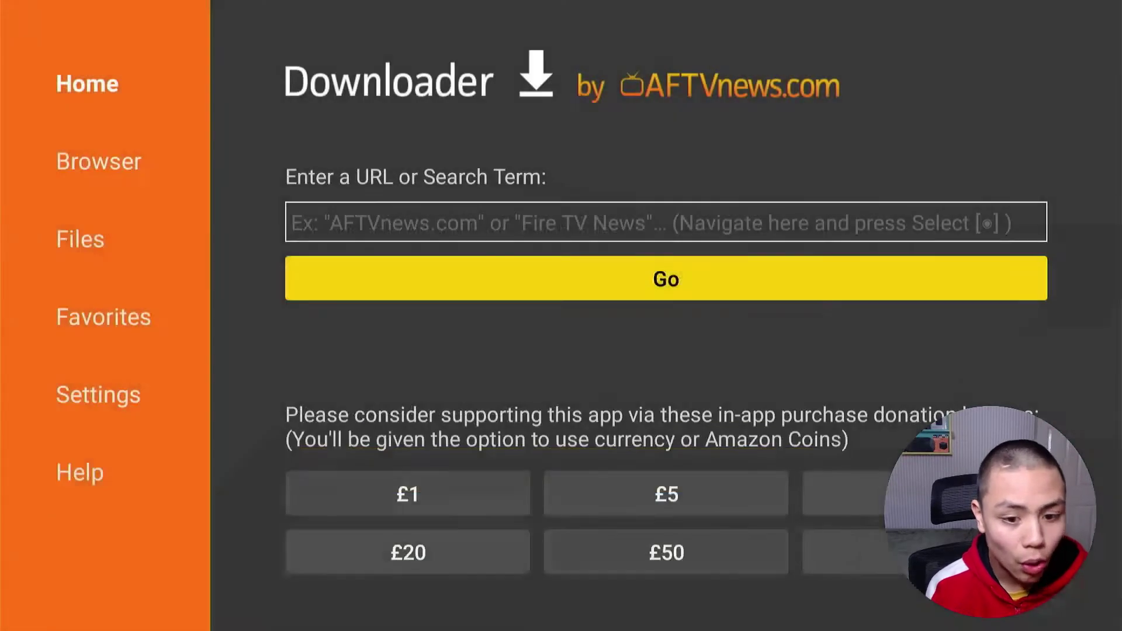
Enter 'wolf' into Downloader's URL/search field with the on-screen keyboard
key(Up)
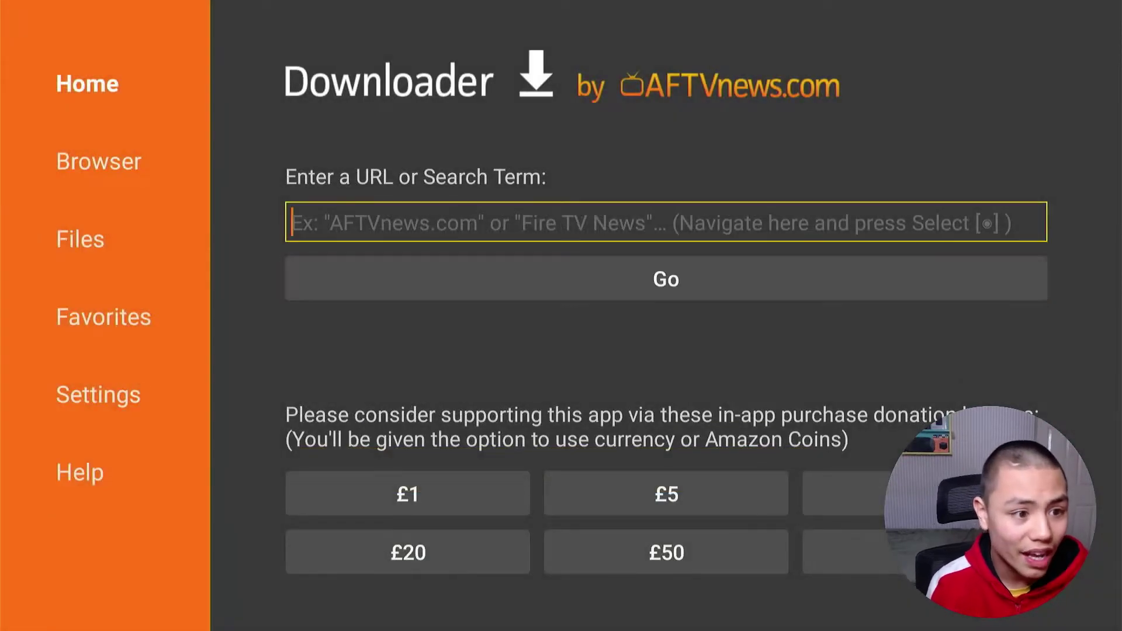
key(Return)
key(Right)
key(Right)
key(Down)
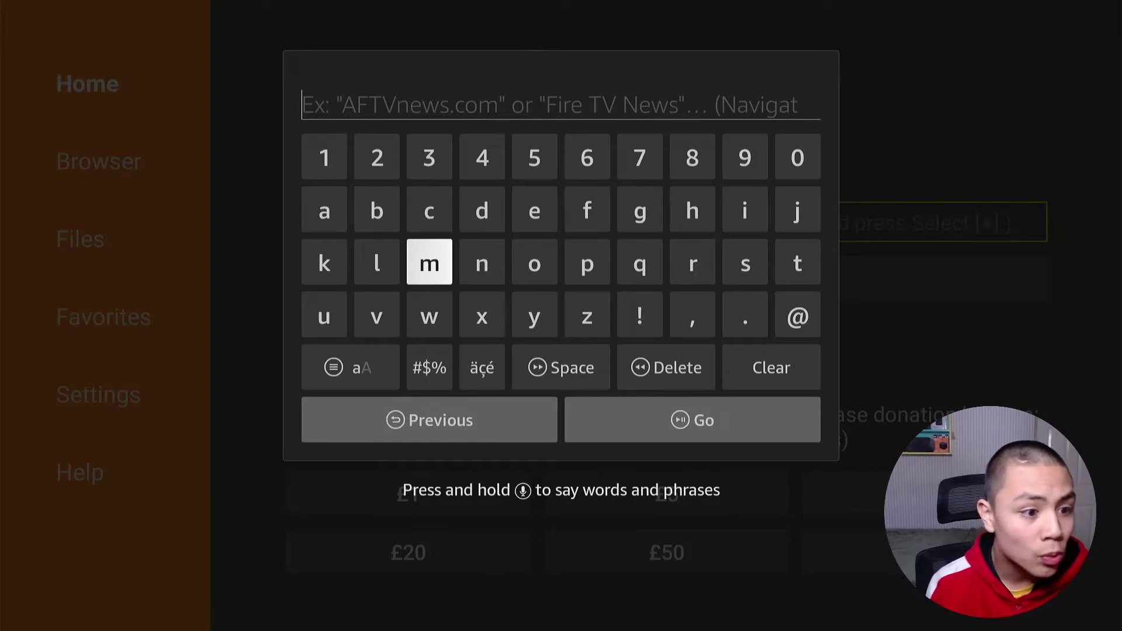
key(Down)
key(Return)
key(Right)
key(Right)
key(Up)
key(Return)
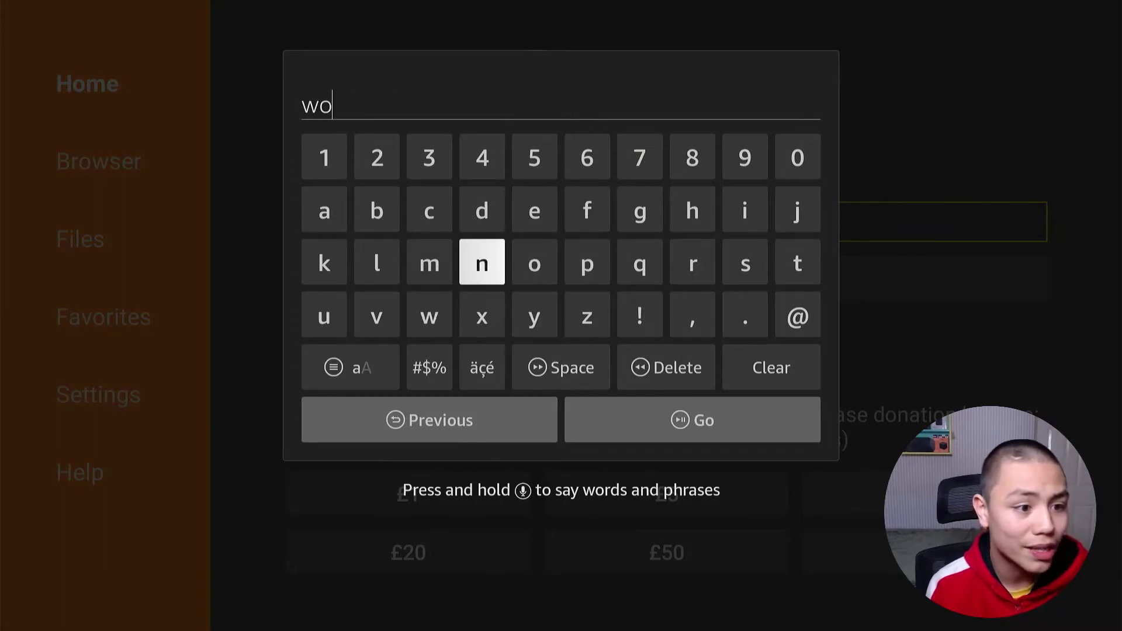
key(Left)
key(Left)
text(l)
key(Right)
key(Right)
key(Right)
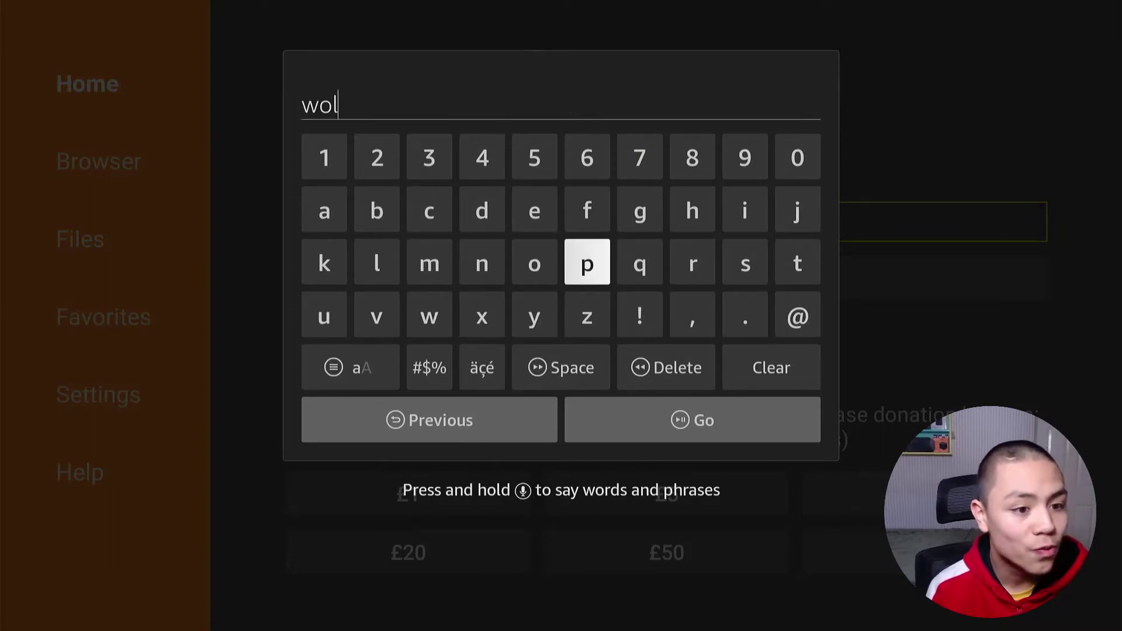
key(Up)
text(f)
key(Left)
key(Left)
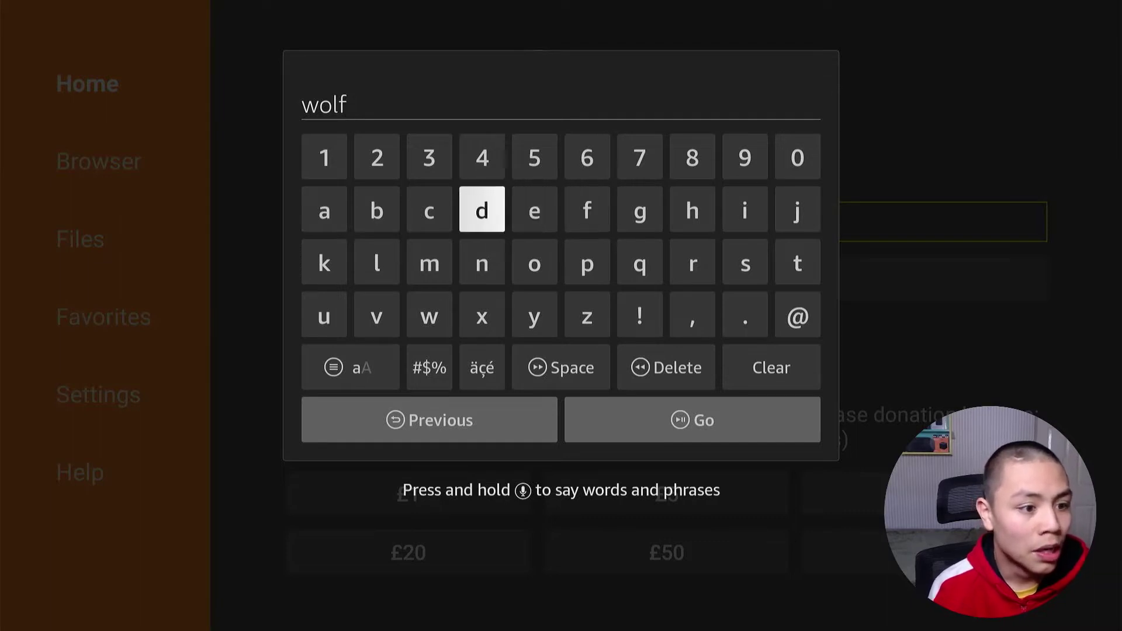
Add ' launcher' so the field reads 'wolf launcher', fixing a stray 'i'
key(Left)
key(Left)
key(Down)
text(l)
key(Left)
key(Up)
text(a)
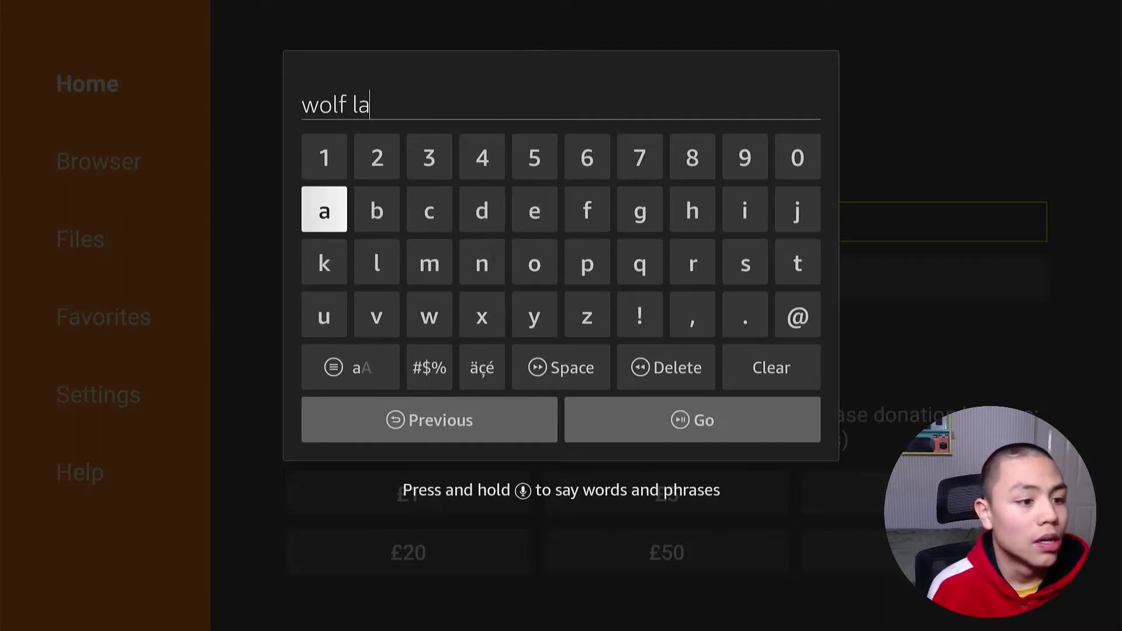
key(Down)
key(Left)
key(Left)
key(Right)
key(Right)
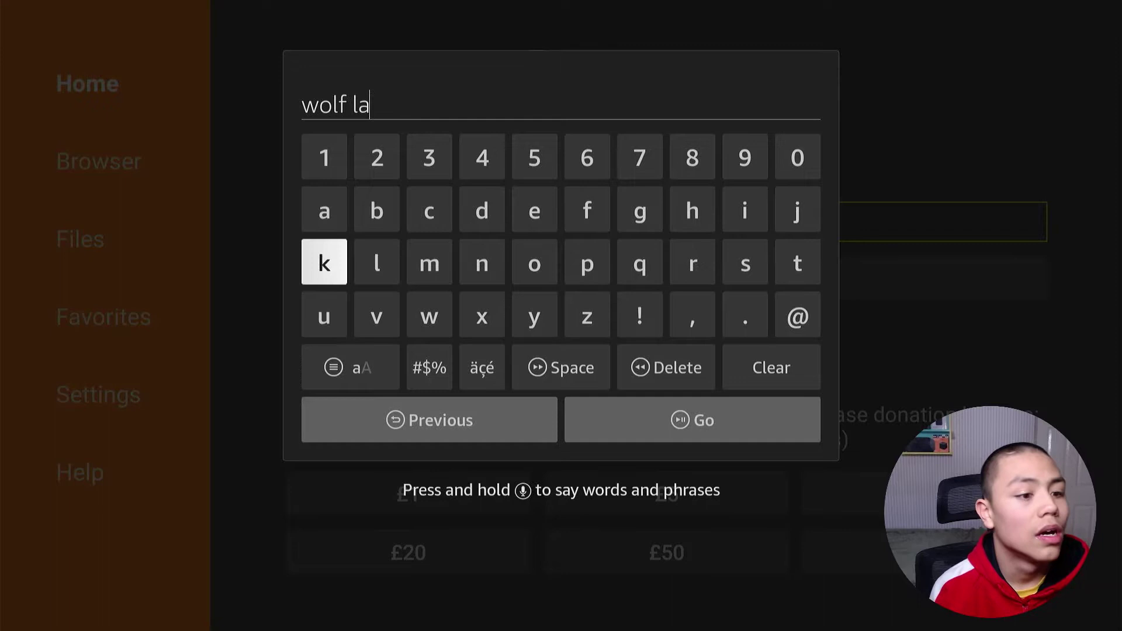
key(Down)
text(u)
key(Right)
key(Right)
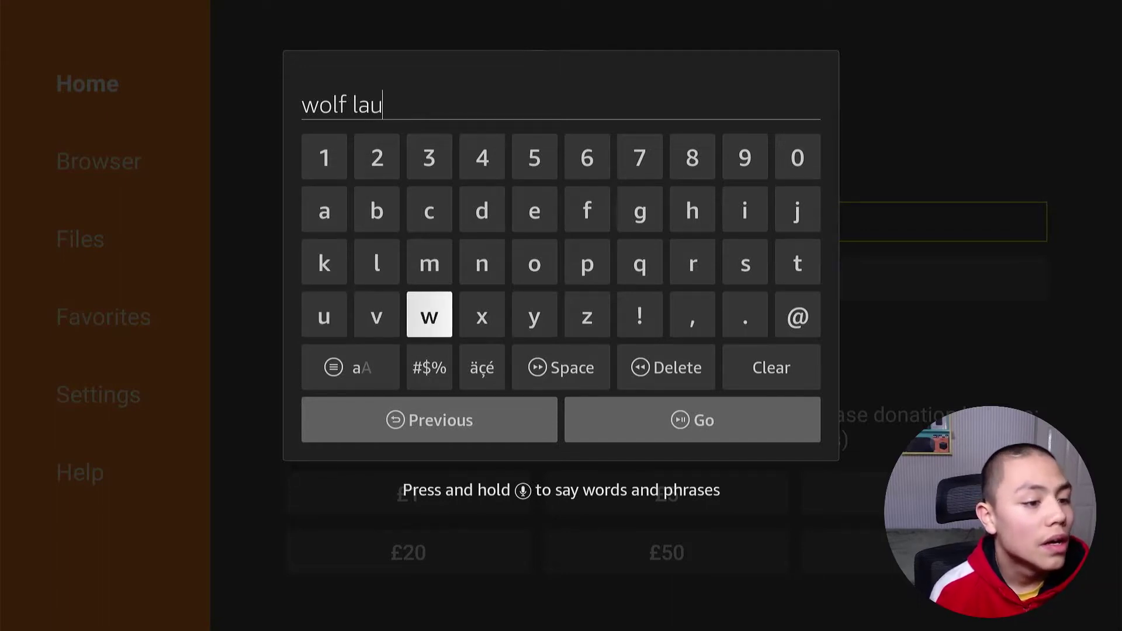
key(Left)
key(Left)
key(Right)
key(Right)
key(Right)
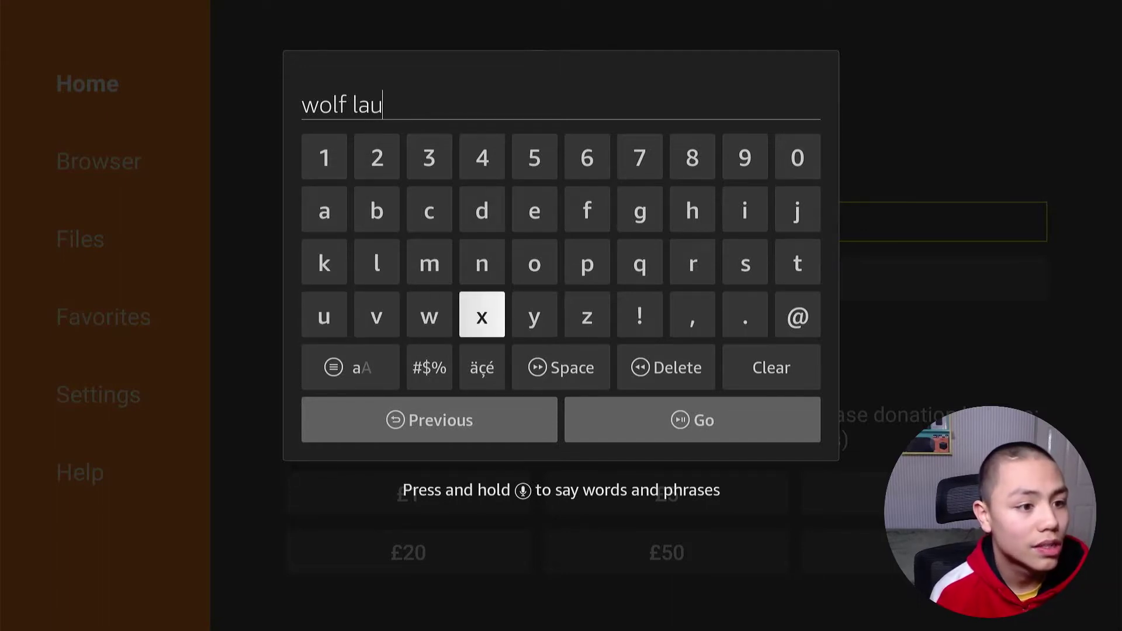
key(Up)
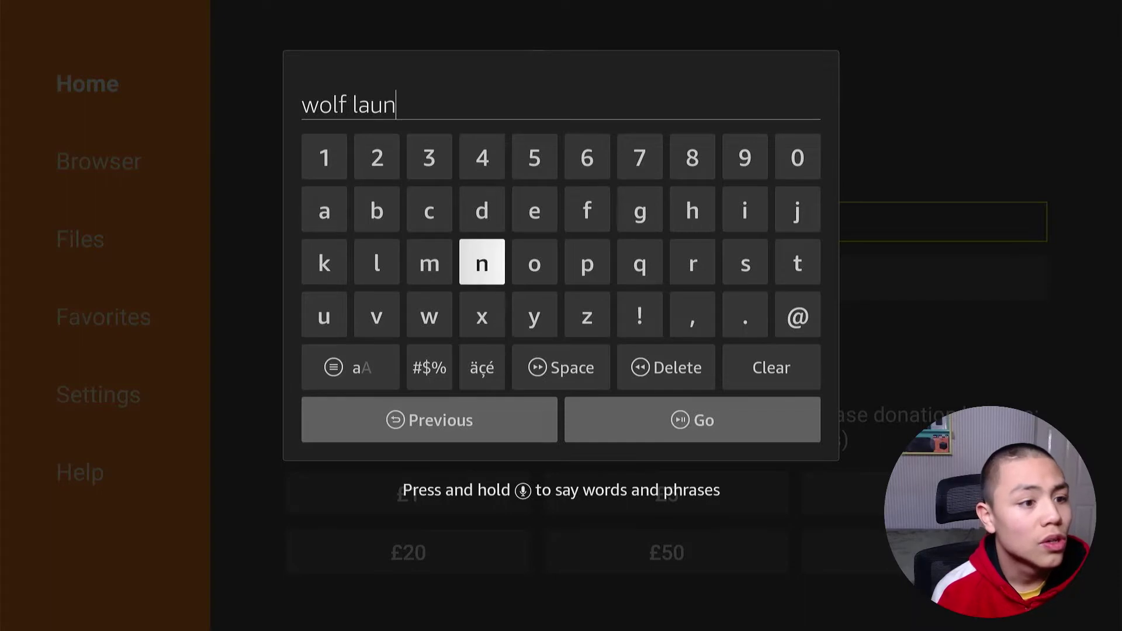
key(Left)
key(Left)
key(Up)
key(Right)
text(c)
key(Right)
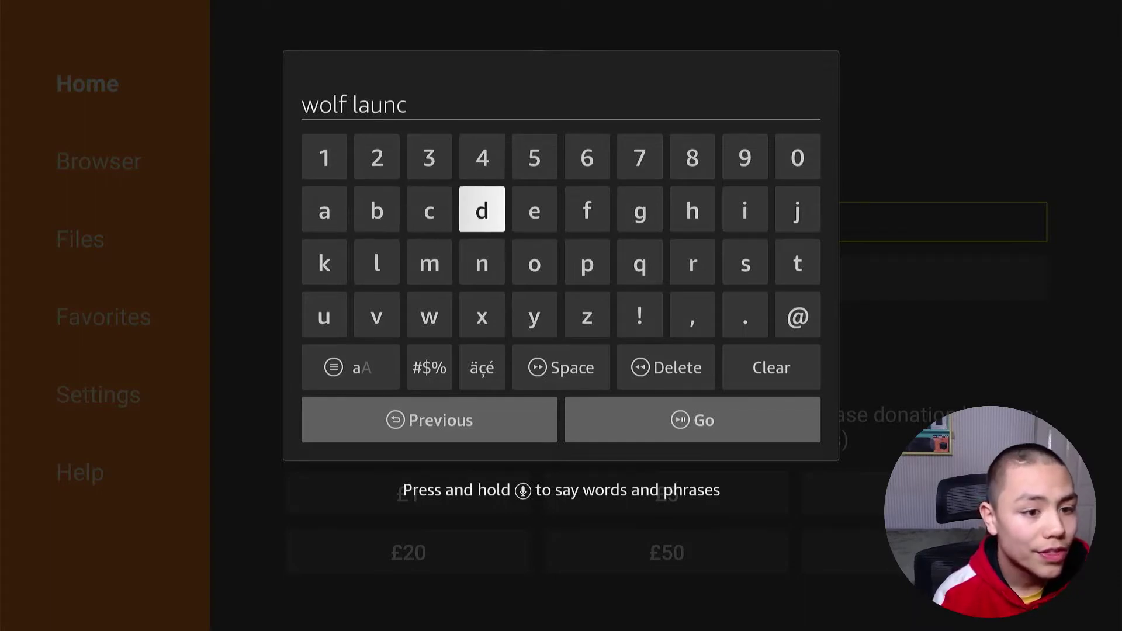
key(Right)
key(Right)
key(Right)
text(i)
key(Left)
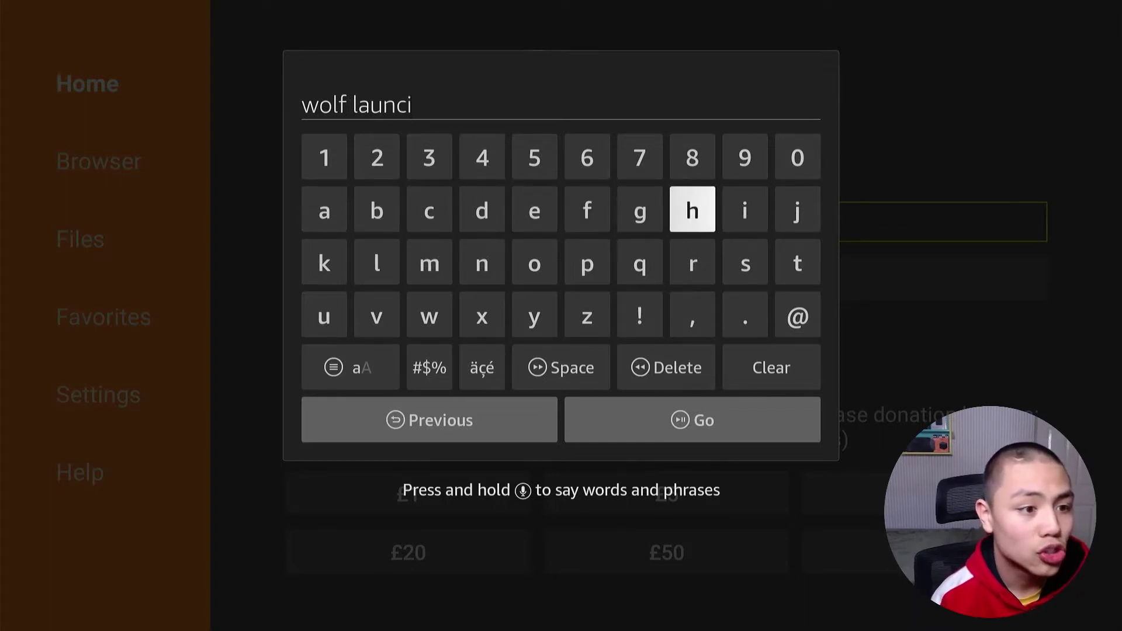
text(h)
key(Left)
key(Left)
key(Left)
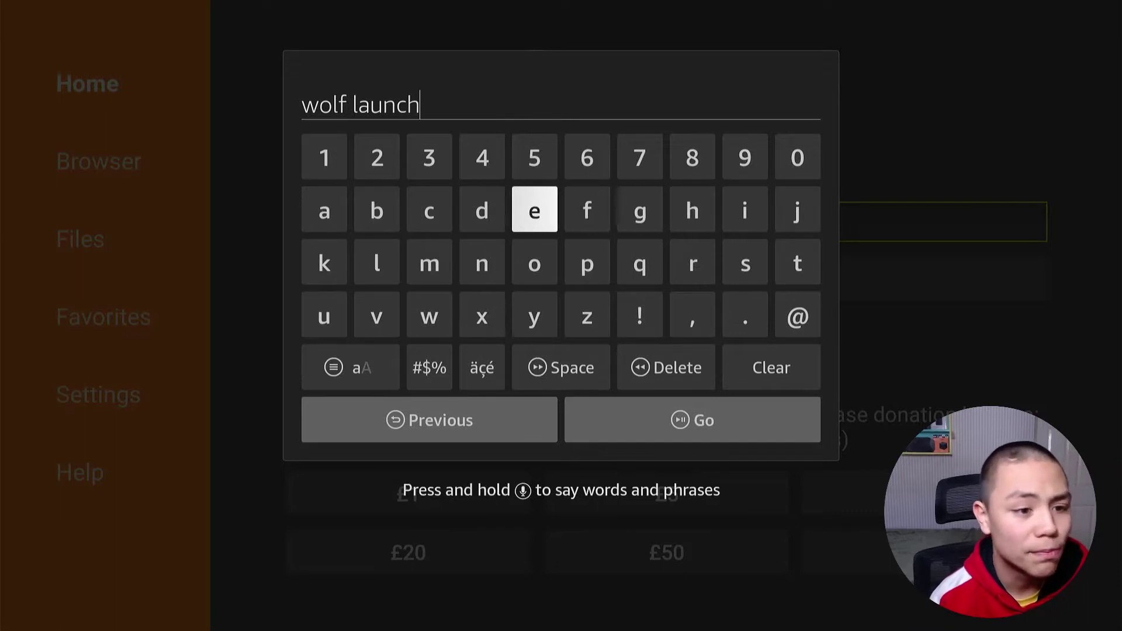
text(e)
key(Right)
key(Right)
key(Right)
key(Down)
text(r)
key(Down)
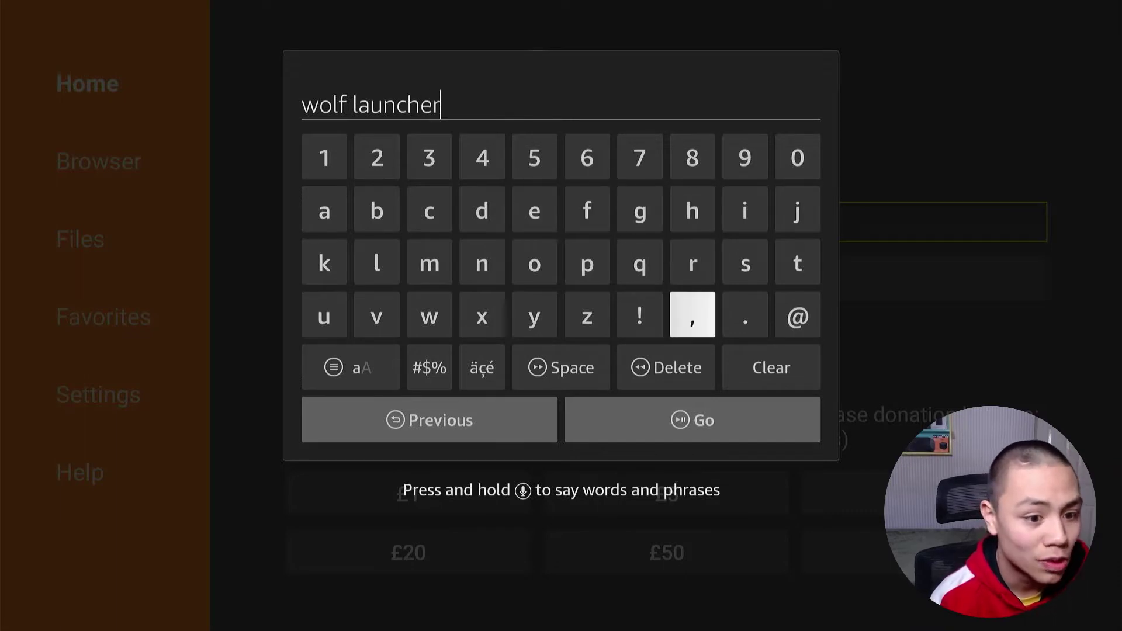
key(Down)
key(Down)
Run the Google search for 'wolf launcher' and scroll through the results
key(Return)
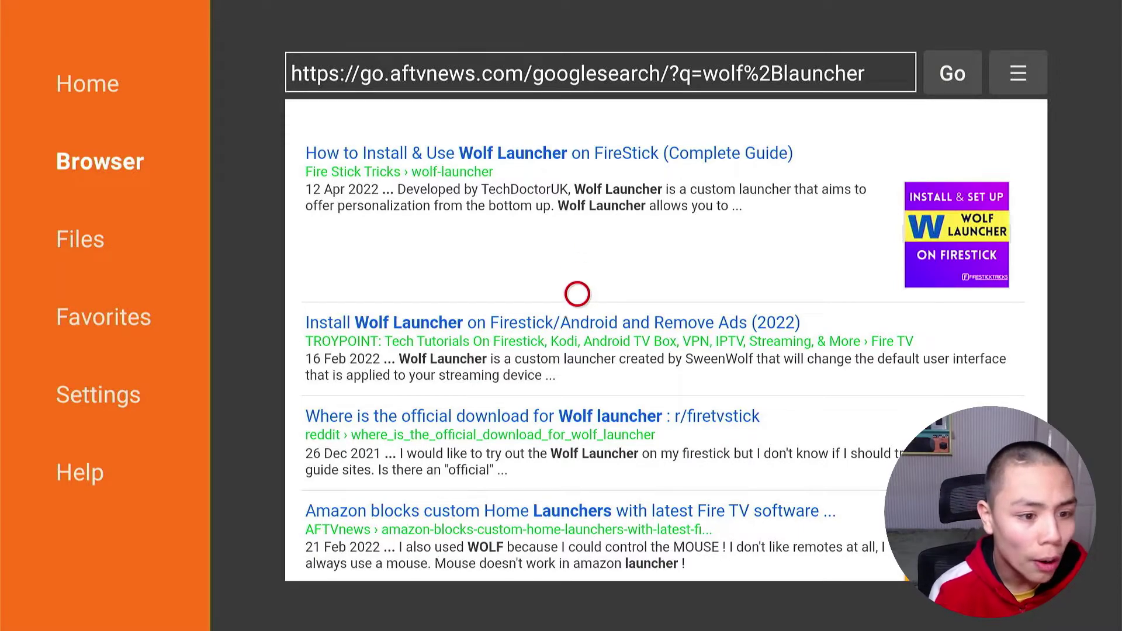
scroll(576, 557, down, 10)
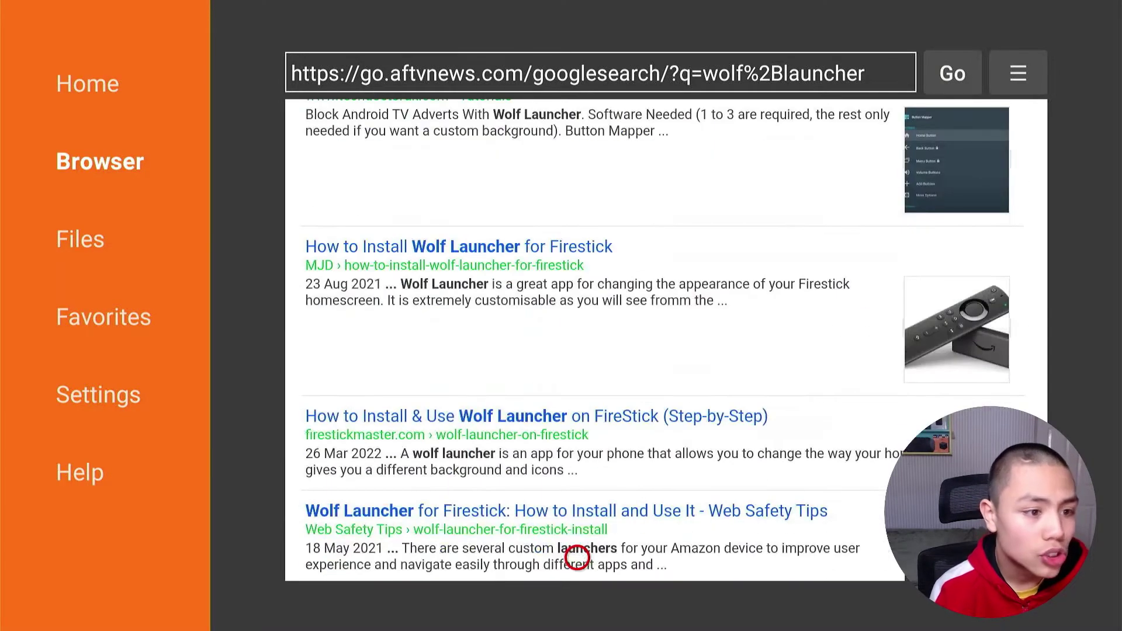
scroll(576, 556, down, 5)
scroll(577, 122, up, 5)
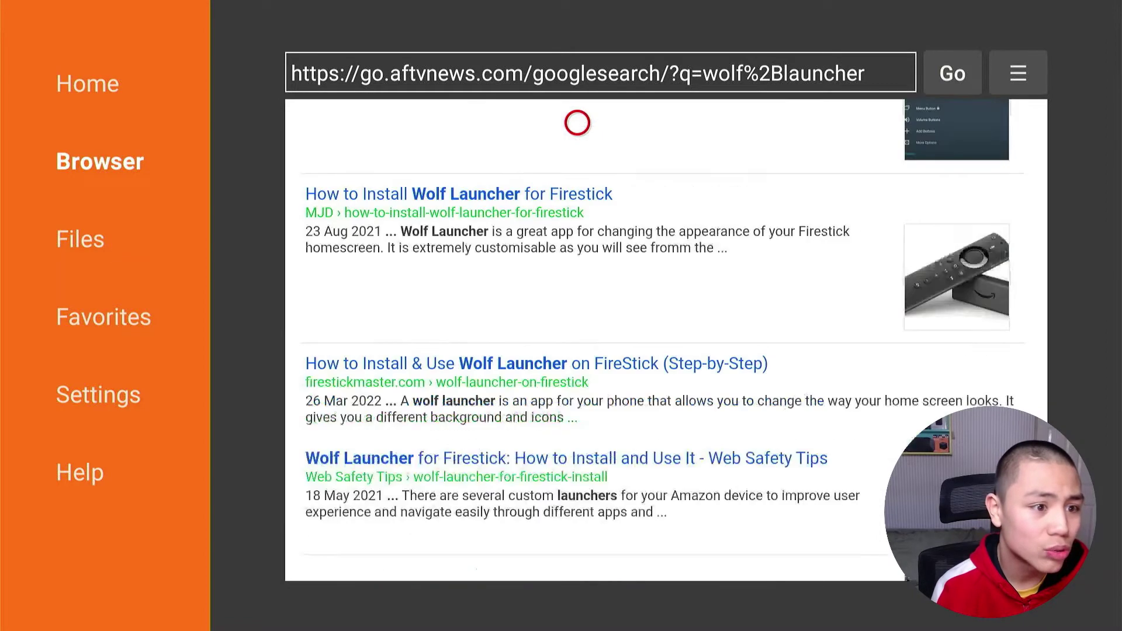
scroll(577, 123, up, 5)
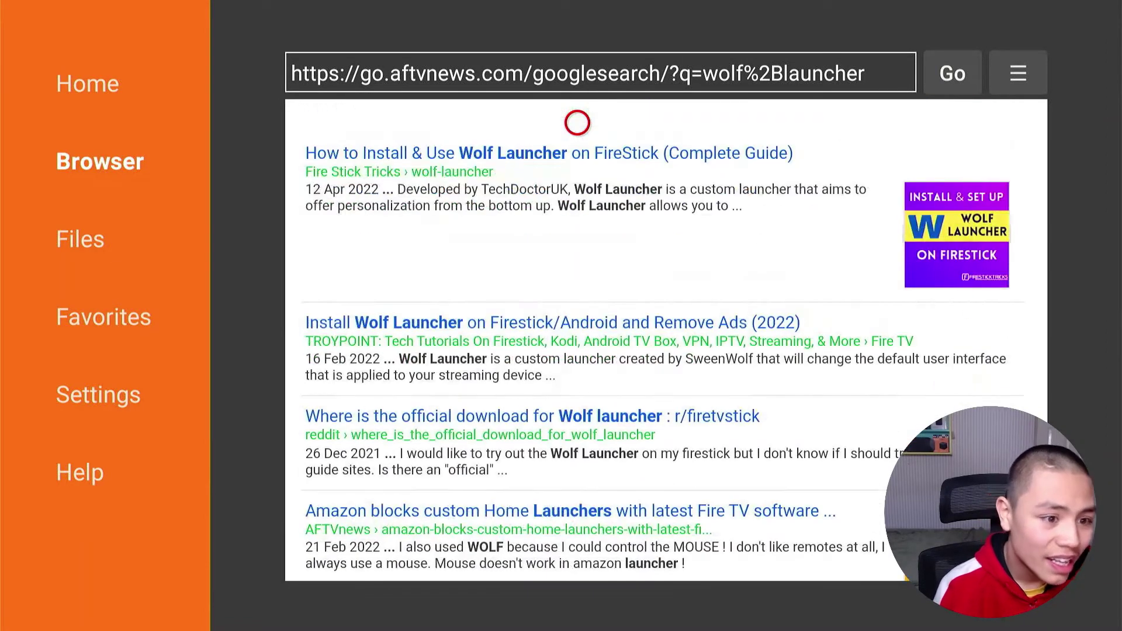
Move focus down the results to the TechDoctorUK Wolf Launcher result
key(Up)
key(Down)
key(Down)
key(Down)
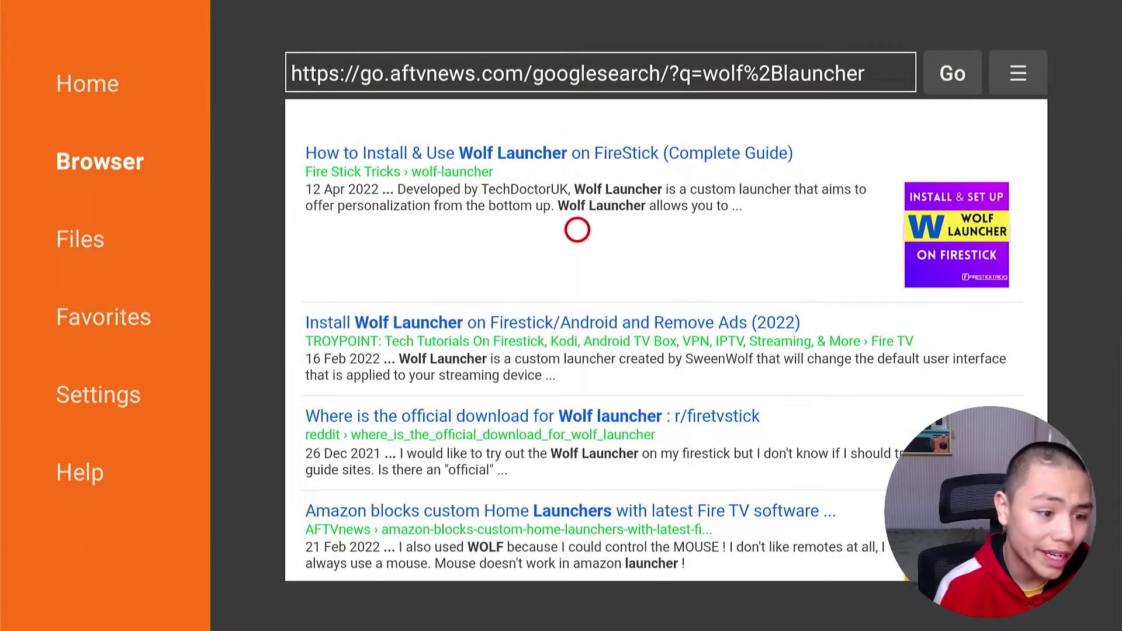
key(Down)
key(Down)
key(Down)
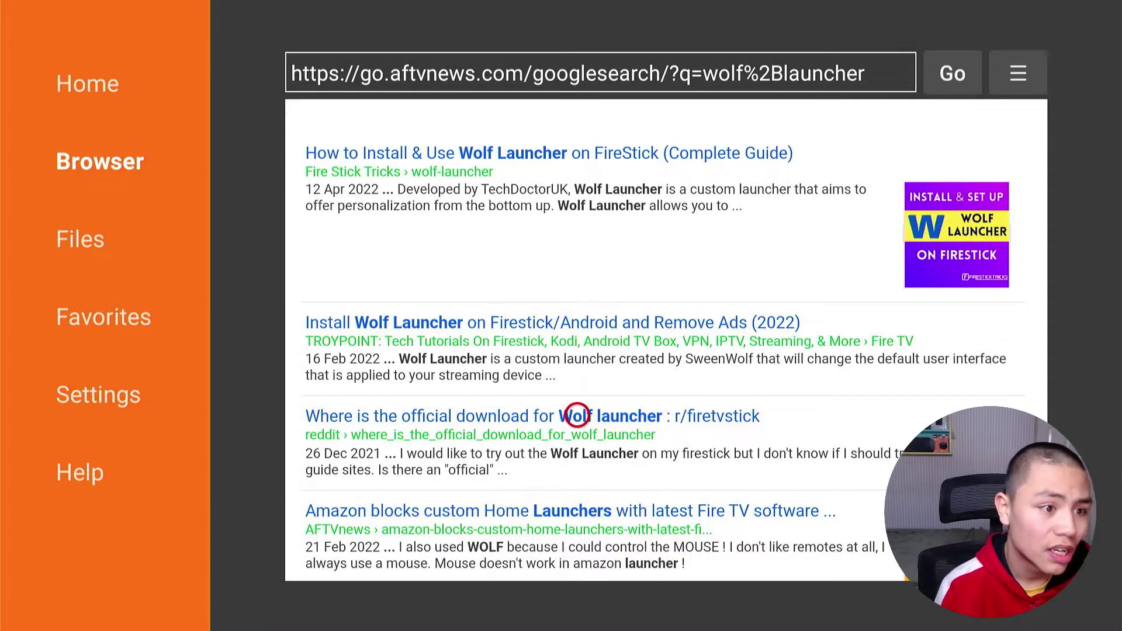
key(Down)
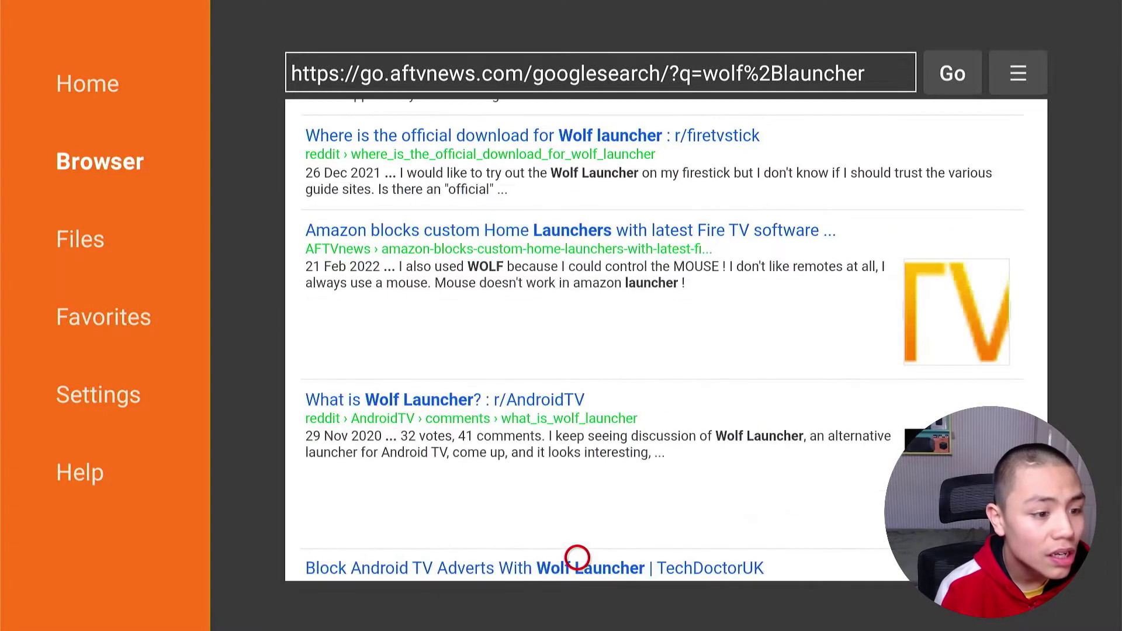
key(Down)
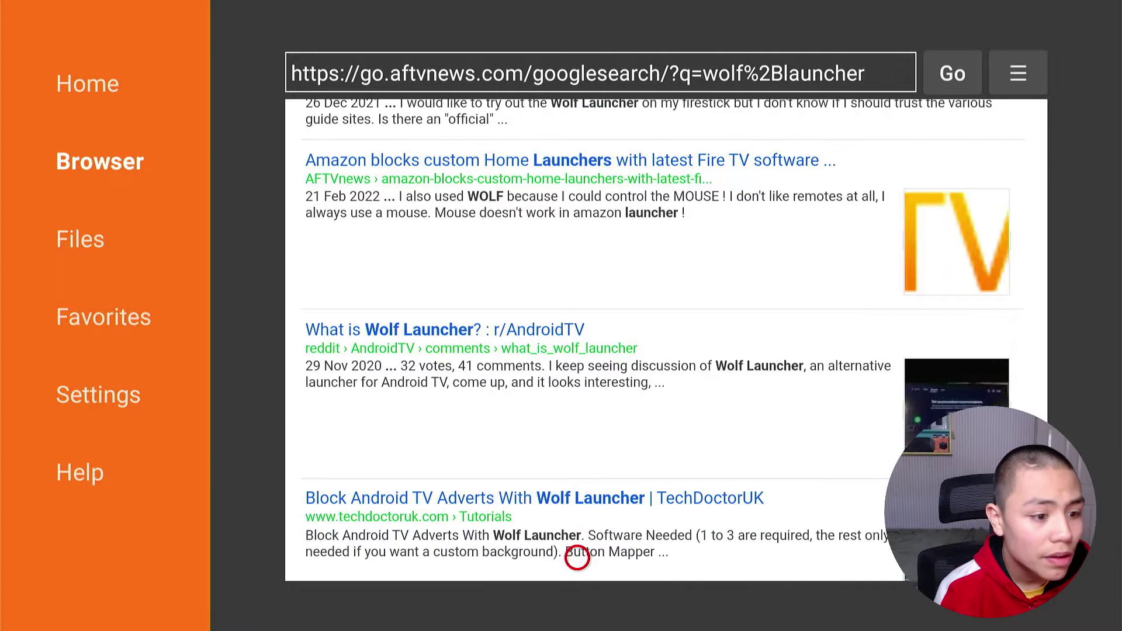
key(Down)
key(Up)
key(Up)
key(Up)
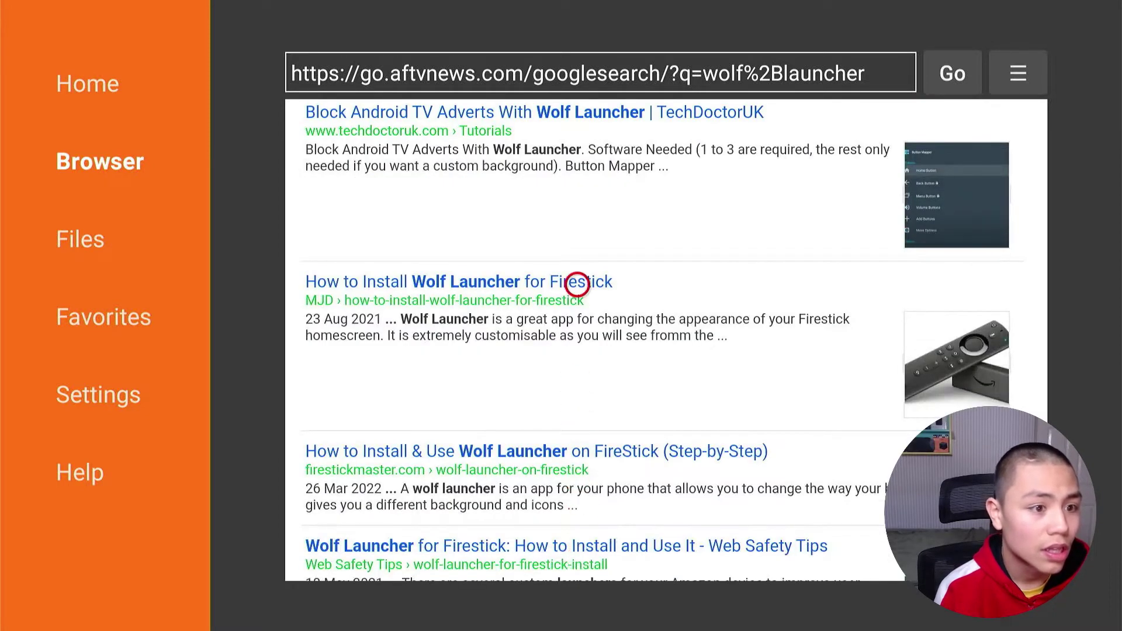
key(Up)
key(Up)
key(Up)
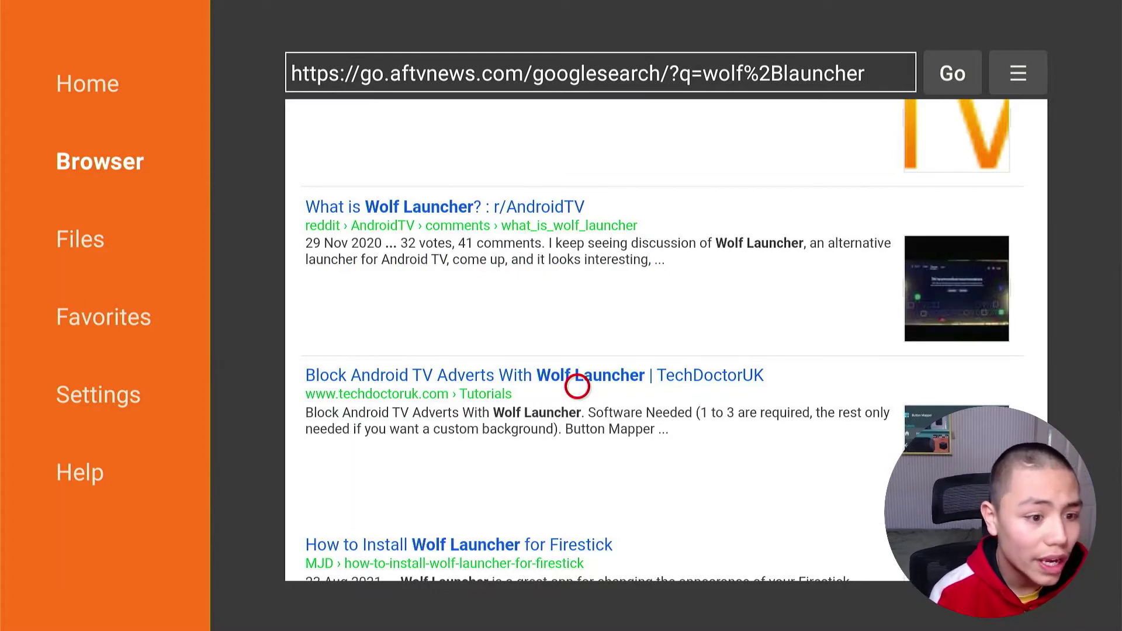
Open the TechDoctorUK Wolf Launcher article and look through it
click(577, 386)
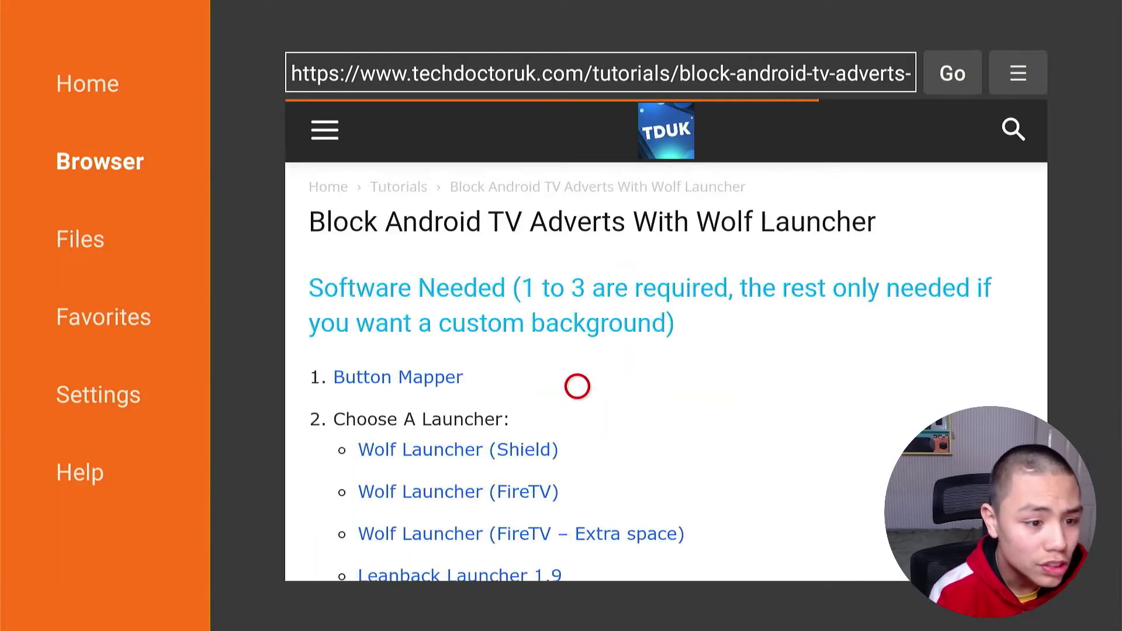
scroll(577, 494, down, 5)
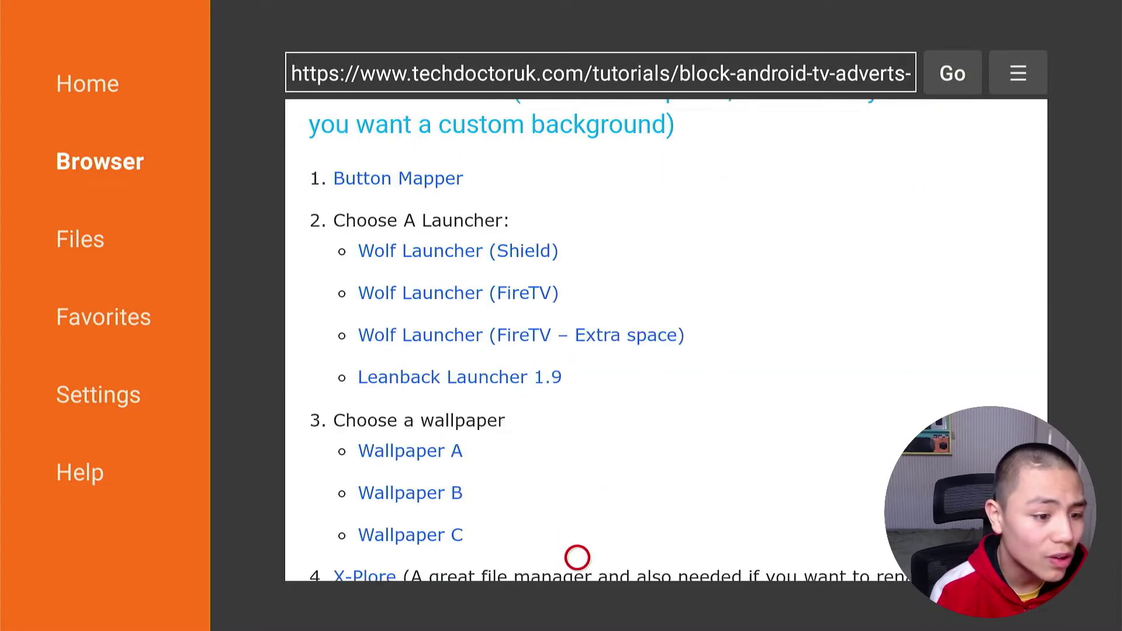
scroll(576, 557, down, 5)
scroll(577, 122, up, 3)
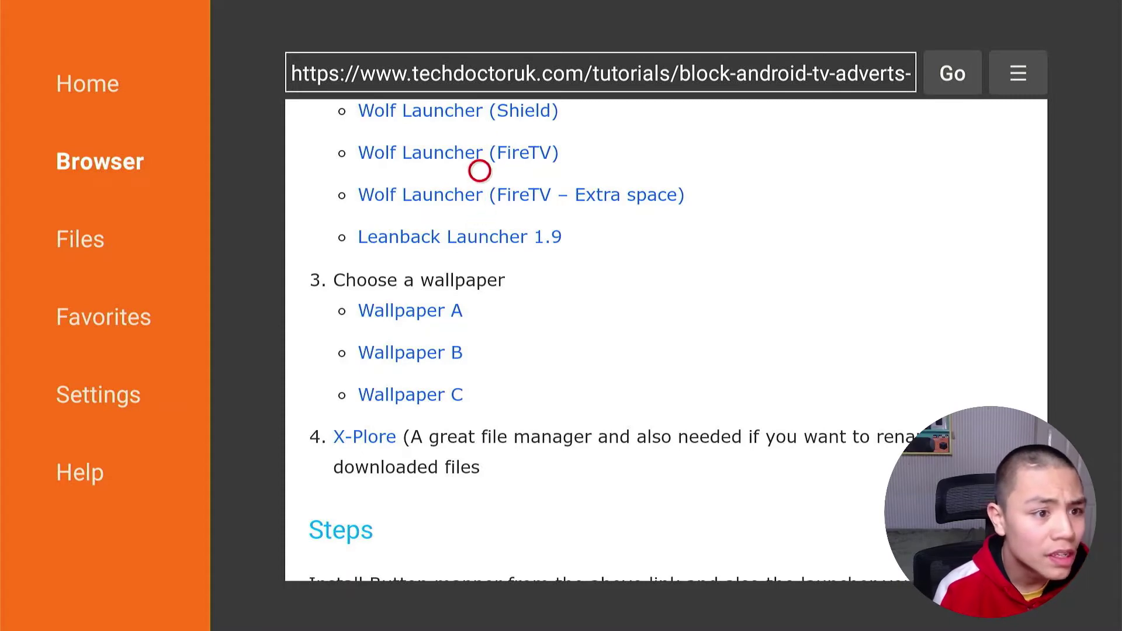
Follow the Wolf Launcher (FireTV) link, close the ad, and start Download Now!
click(479, 170)
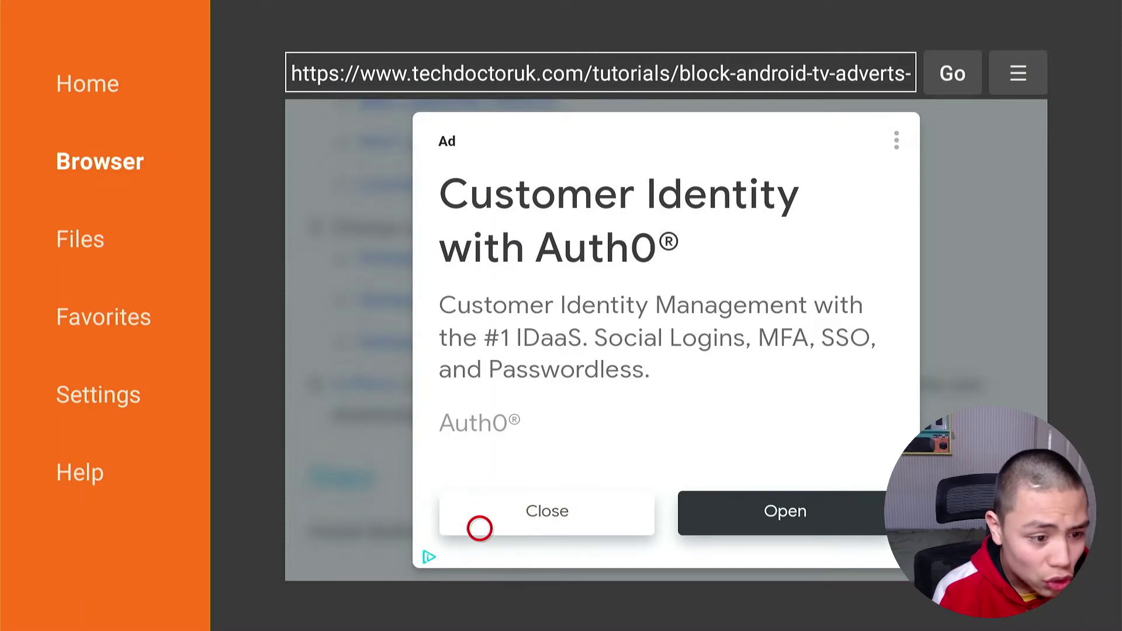
click(479, 527)
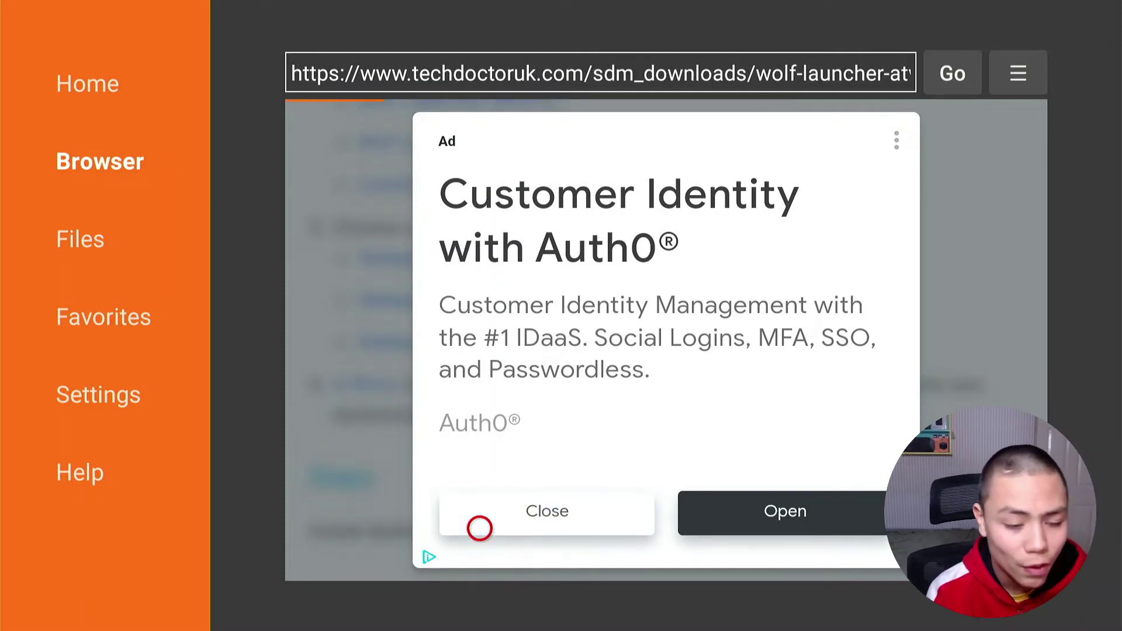
scroll(479, 558, down, 3)
scroll(479, 558, down, 3)
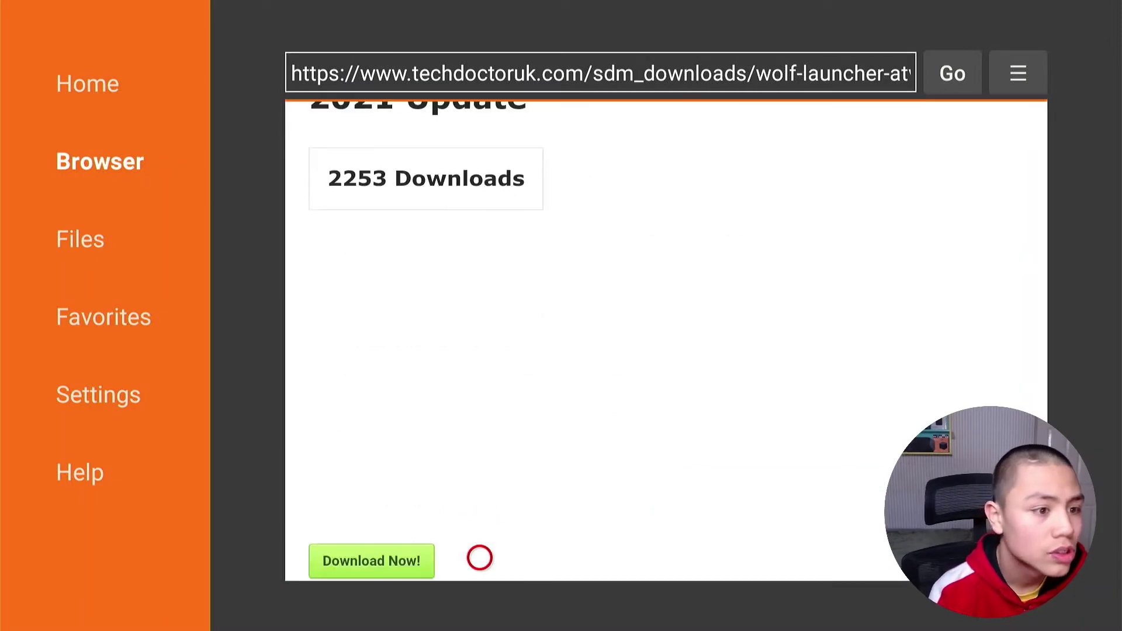
click(333, 558)
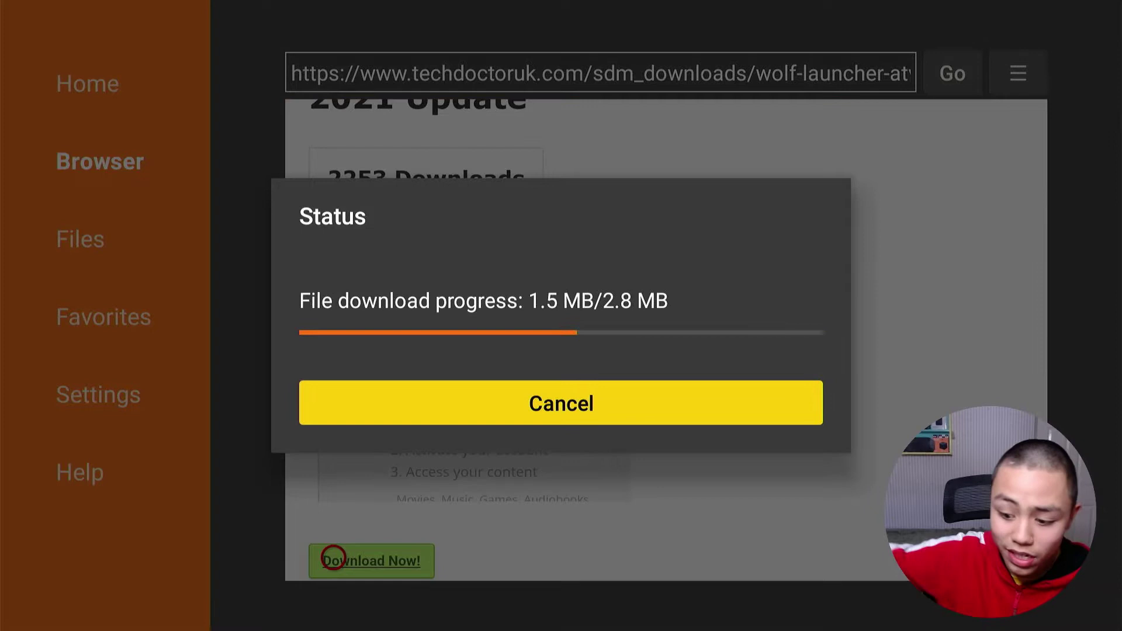
Install the downloaded Wolf Launcher APK and close the completion screen
key(Return)
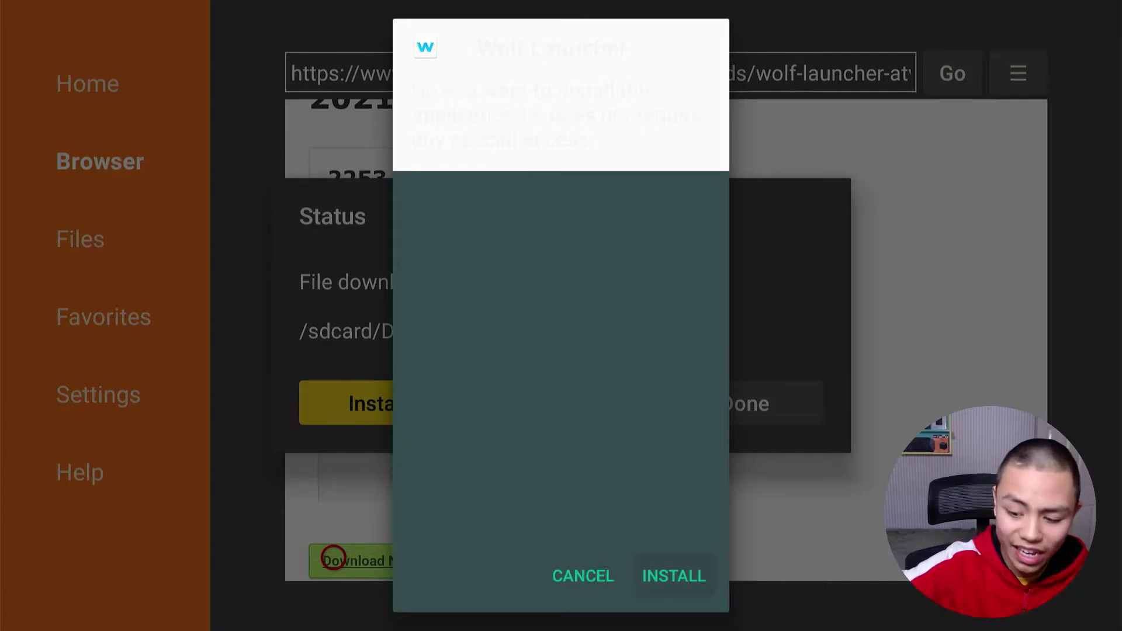
key(Return)
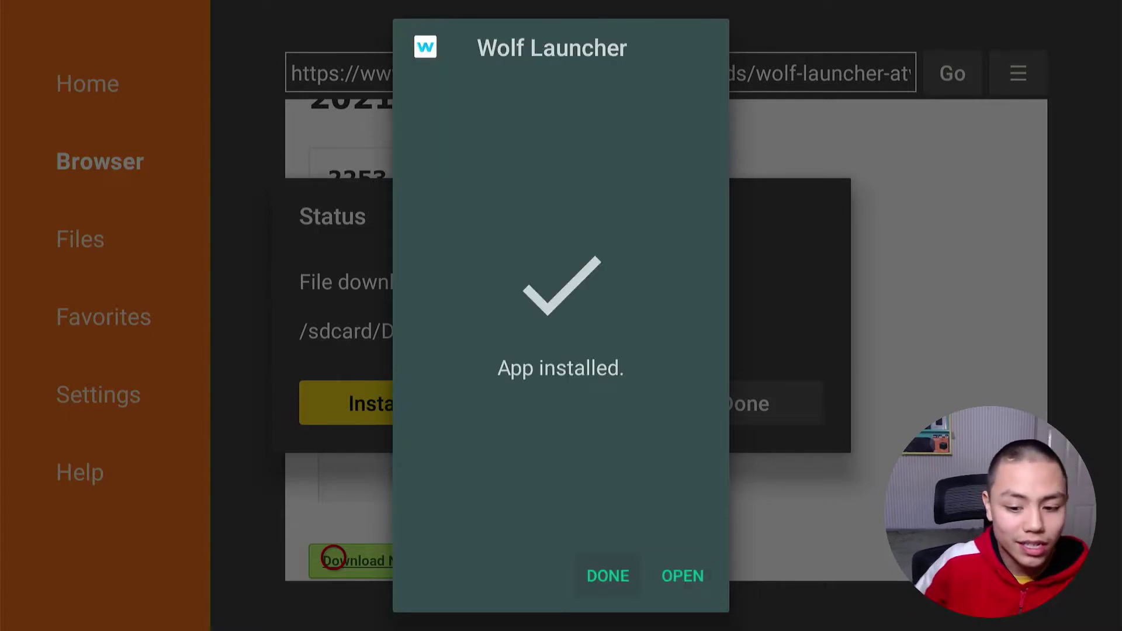
key(Return)
Delete the downloaded WLFireTV_0.1.7.apk file
key(Right)
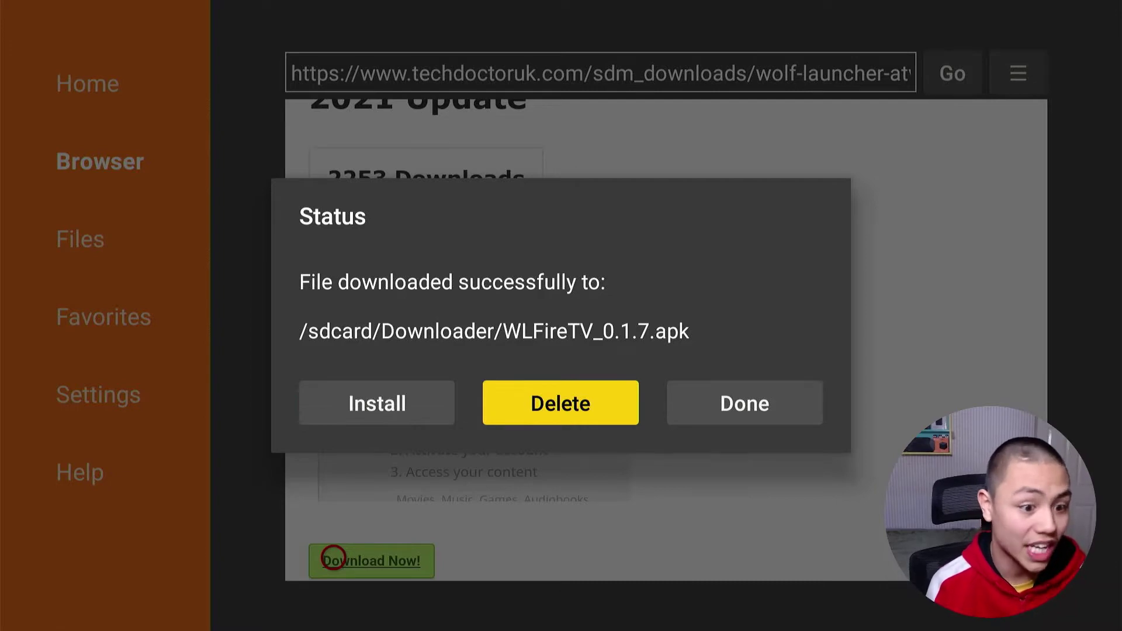
key(Return)
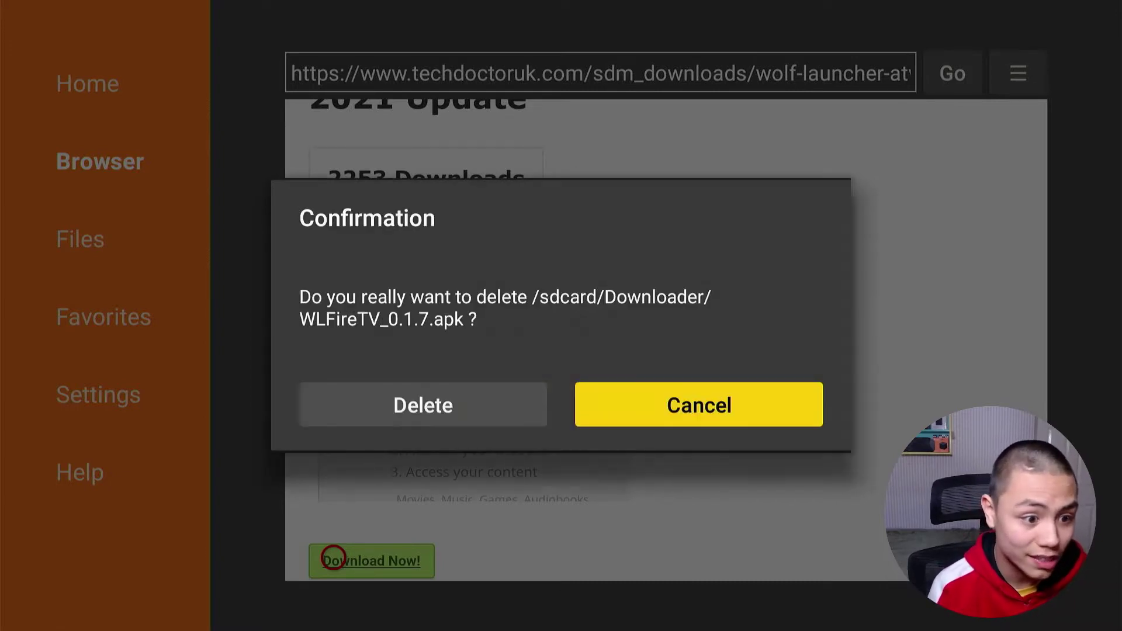
key(Left)
key(Return)
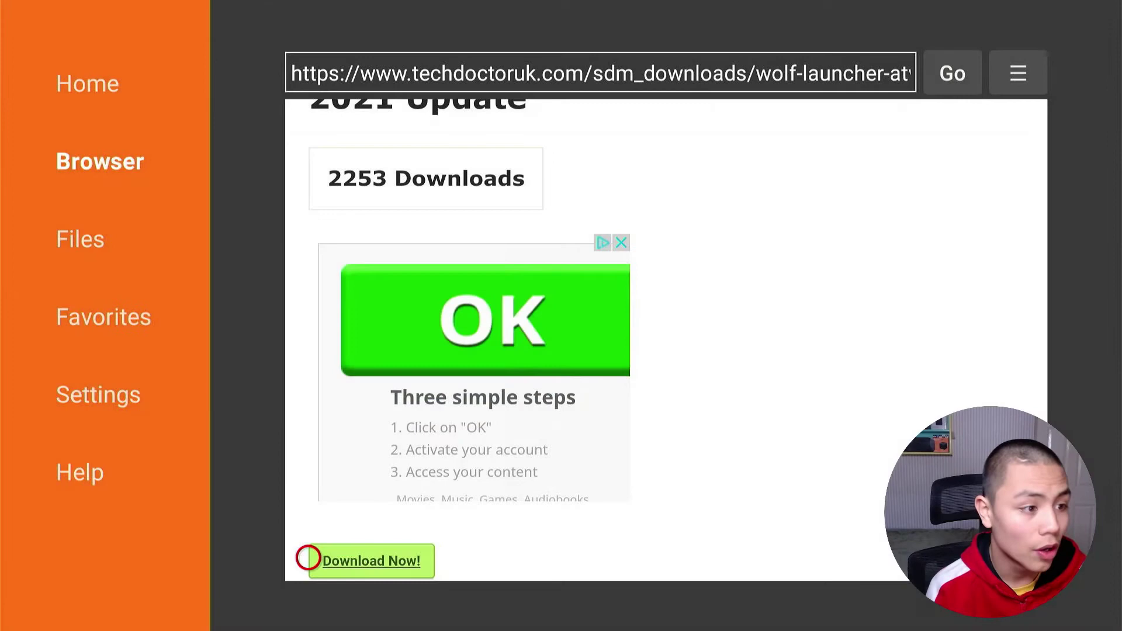
key(Left)
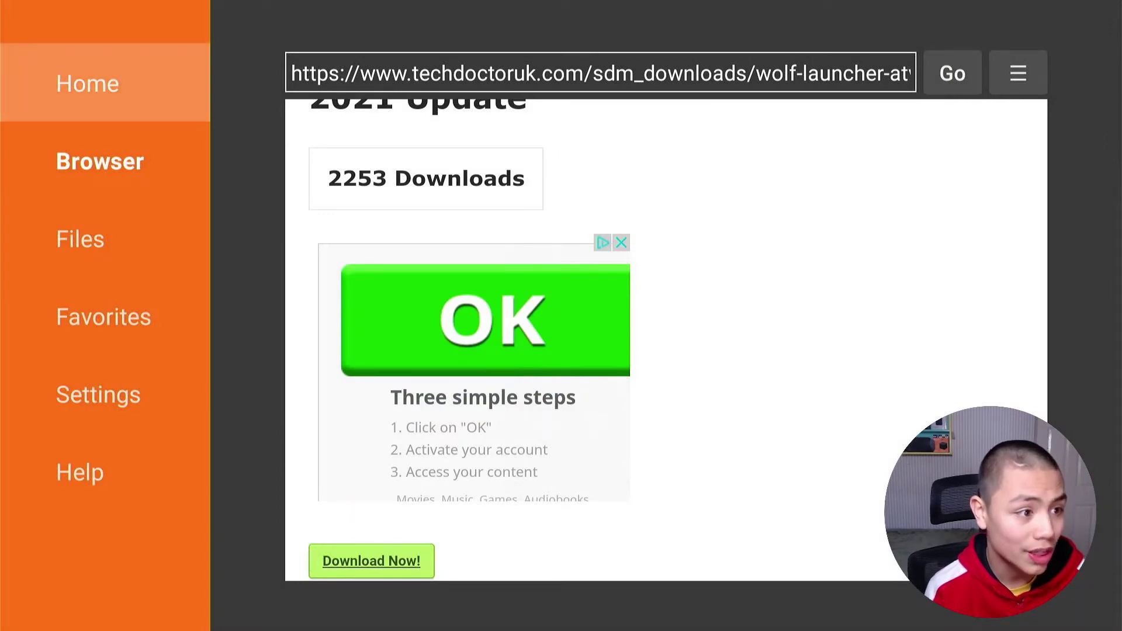
key(Down)
key(Up)
key(Down)
key(Down)
key(Down)
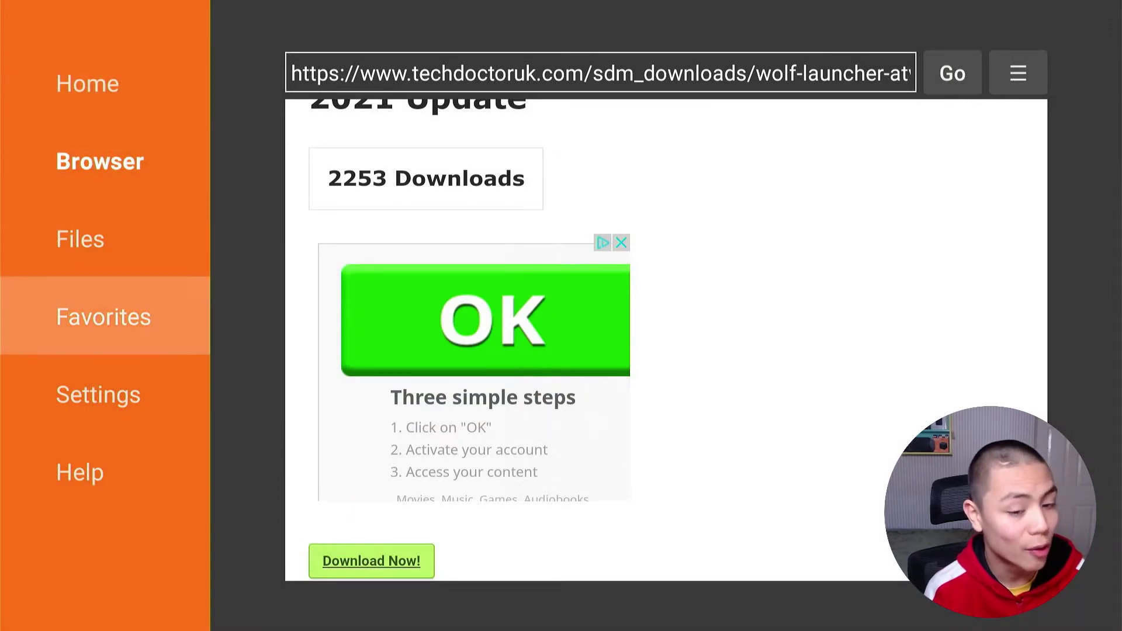
key(Down)
key(Up)
key(Up)
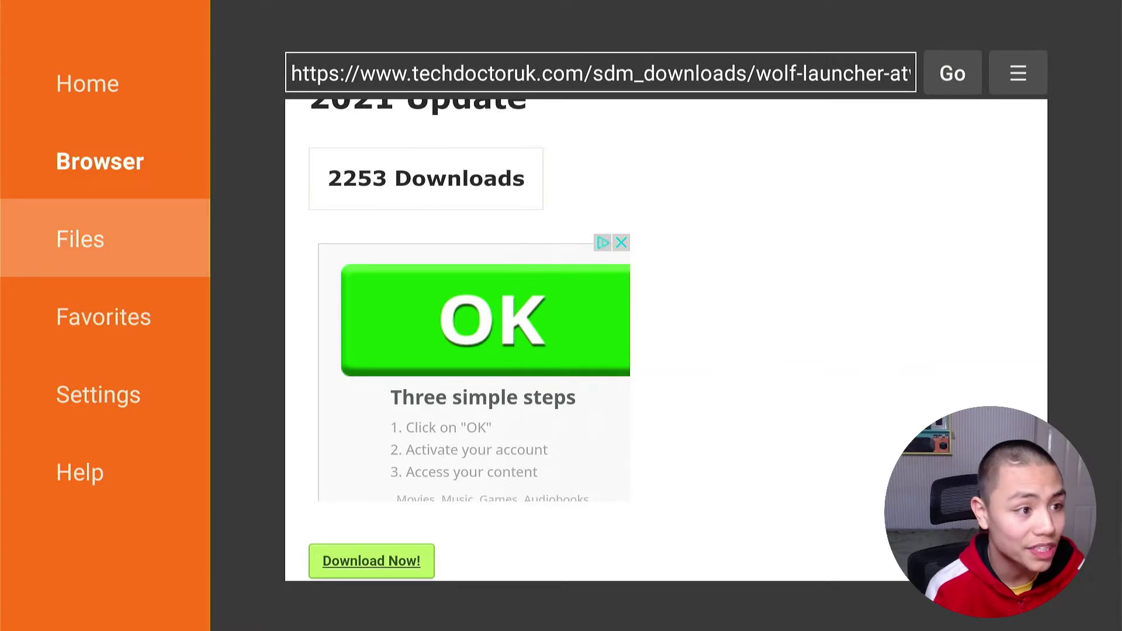
key(Up)
key(Up)
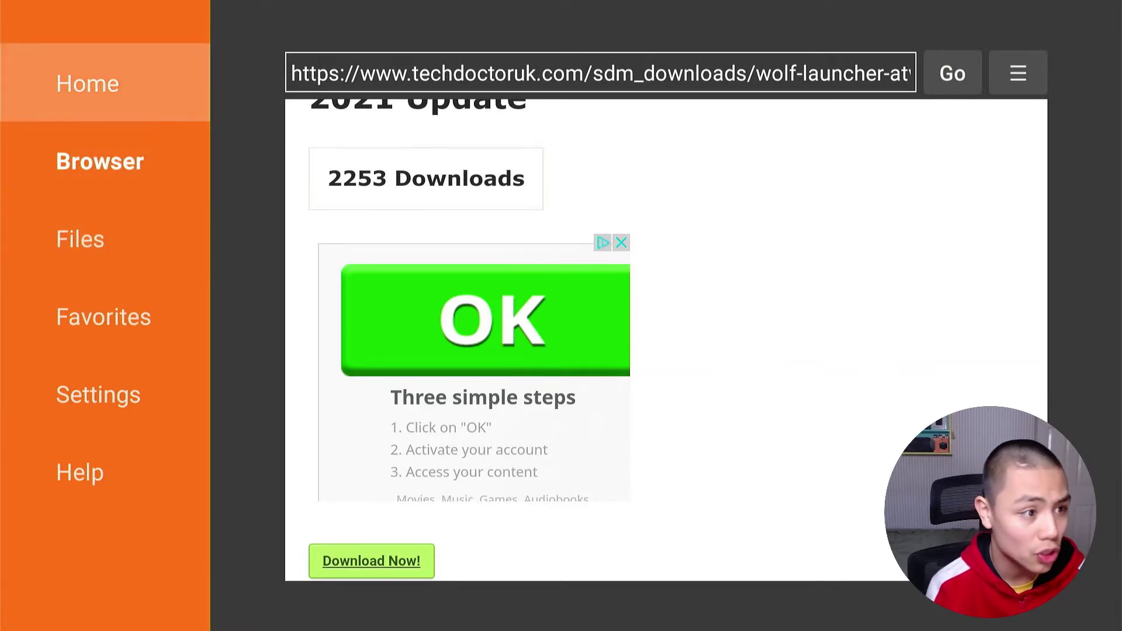
Open Downloader's Home page and clear the old 'wolf launcher' text from the URL field
key(Return)
key(Return)
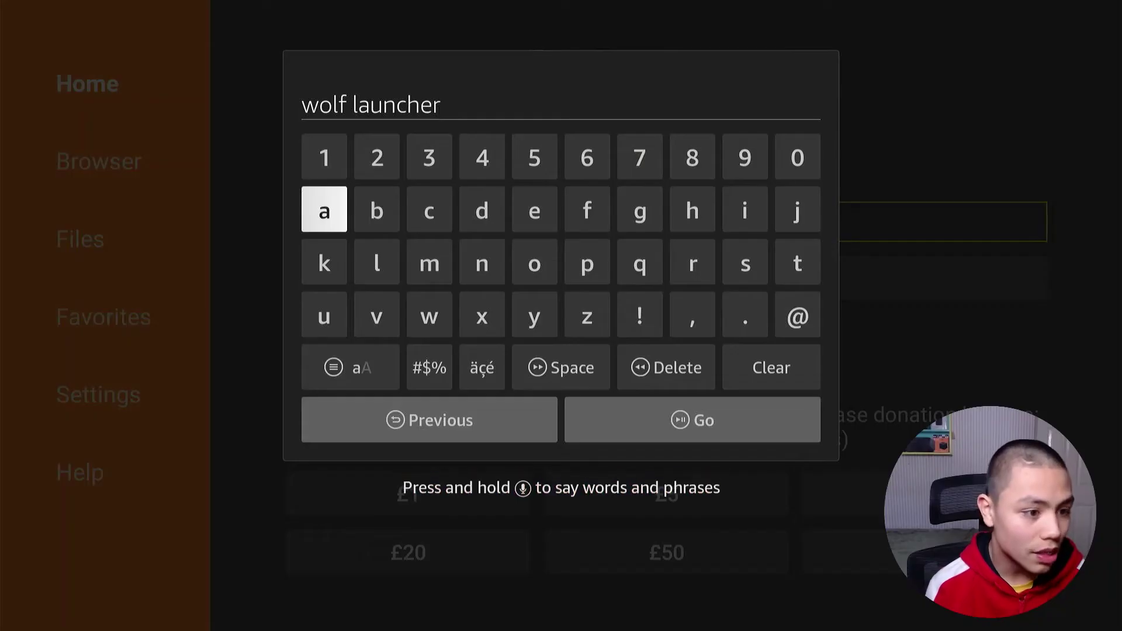
key(Down)
key(Down)
key(Left)
key(Down)
key(Return)
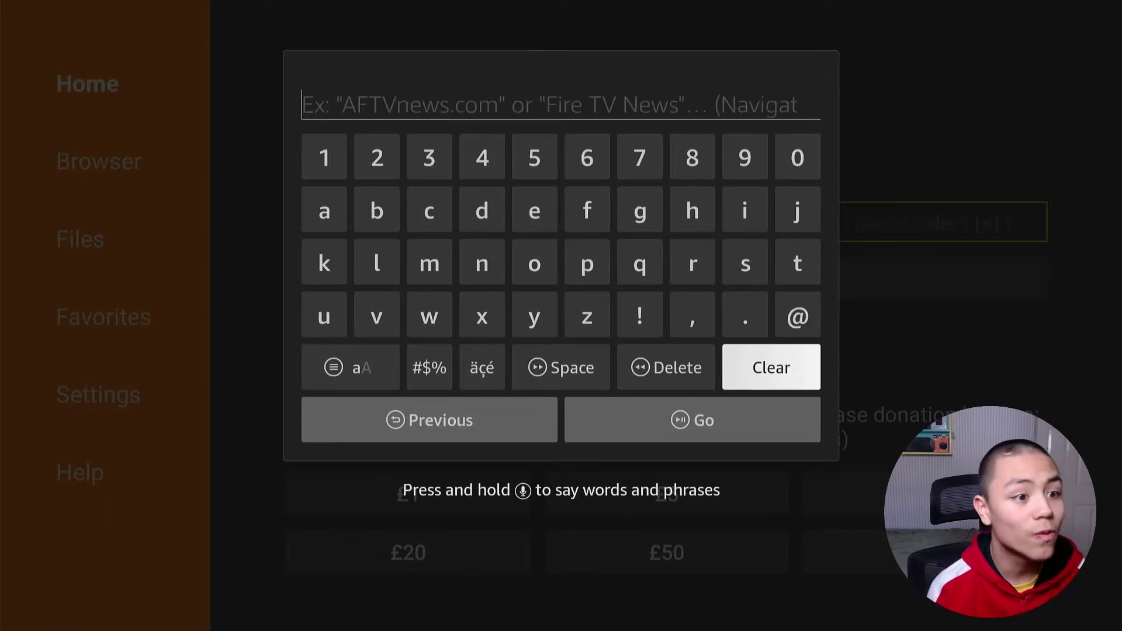
Spell 'launch' on the on-screen keyboard, fixing a mistyped letter along the way
key(Up)
key(Up)
key(Up)
key(Right)
key(Down)
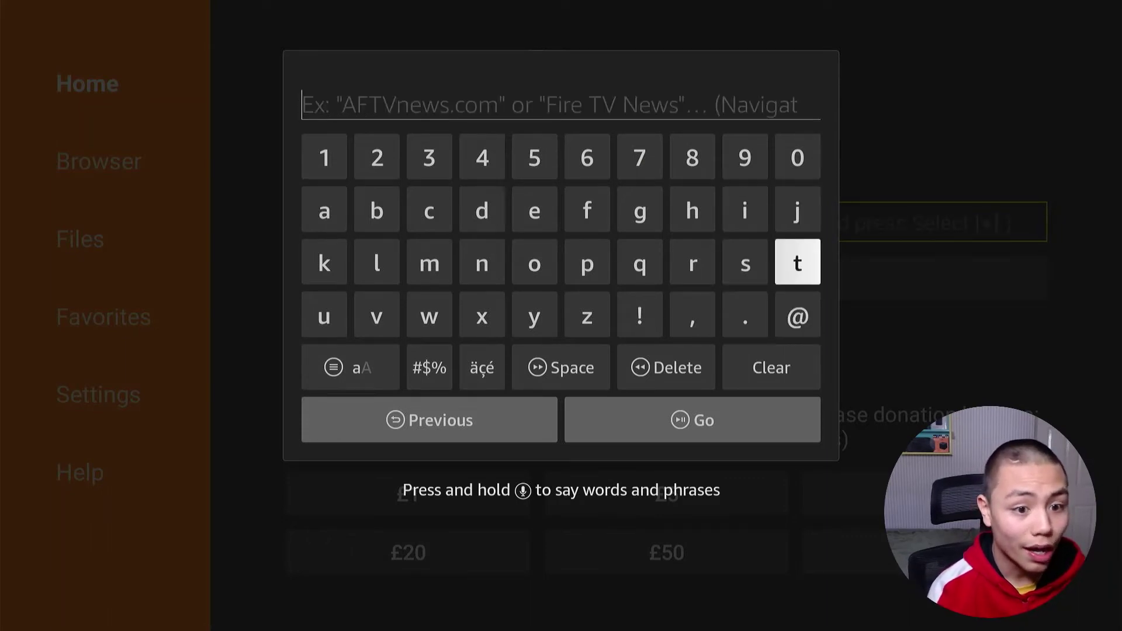
key(Left)
key(Left)
key(Left)
key(Left)
key(Return)
key(Left)
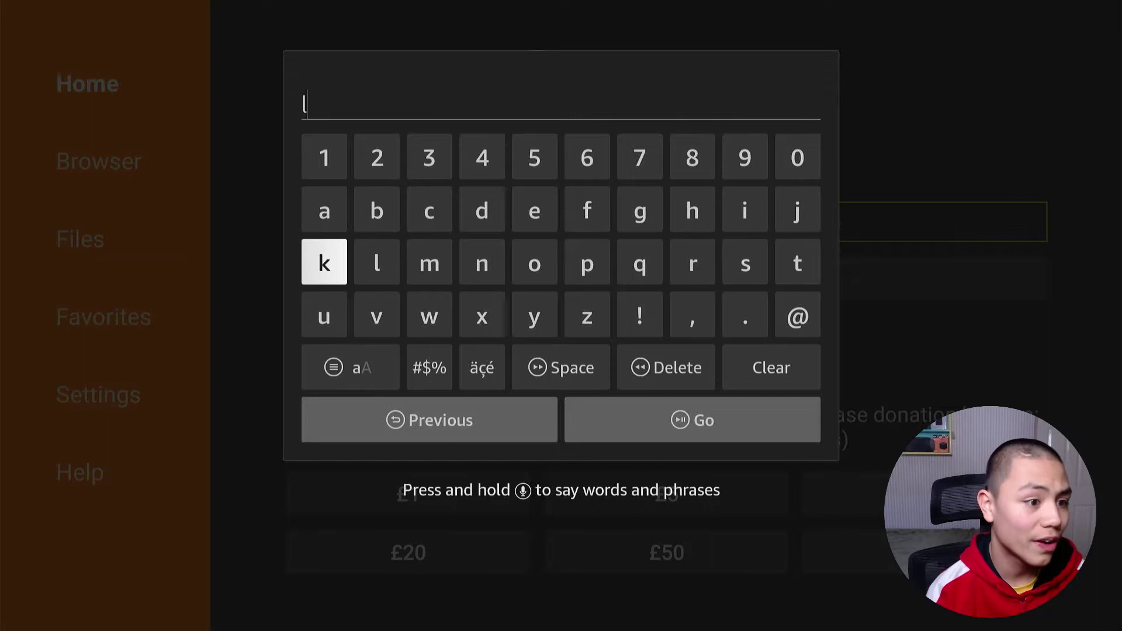
key(Up)
key(Return)
key(Down)
key(Down)
key(Right)
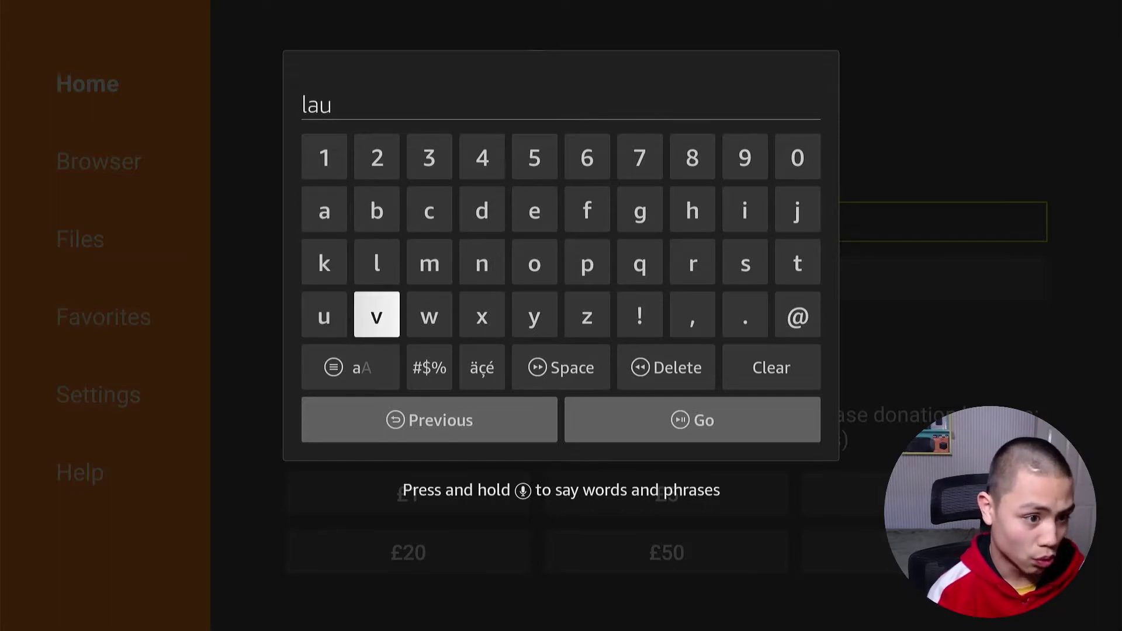
key(Right)
key(Up)
key(Up)
key(Return)
key(Right)
key(Right)
key(Right)
key(Right)
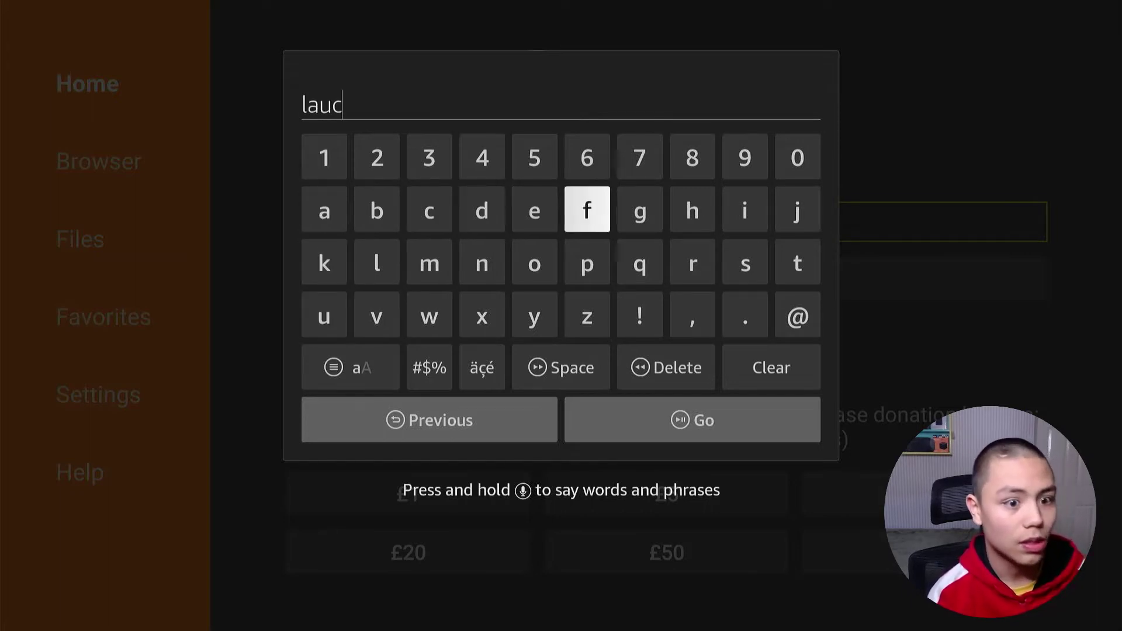
key(BackSpace)
key(BackSpace)
key(BackSpace)
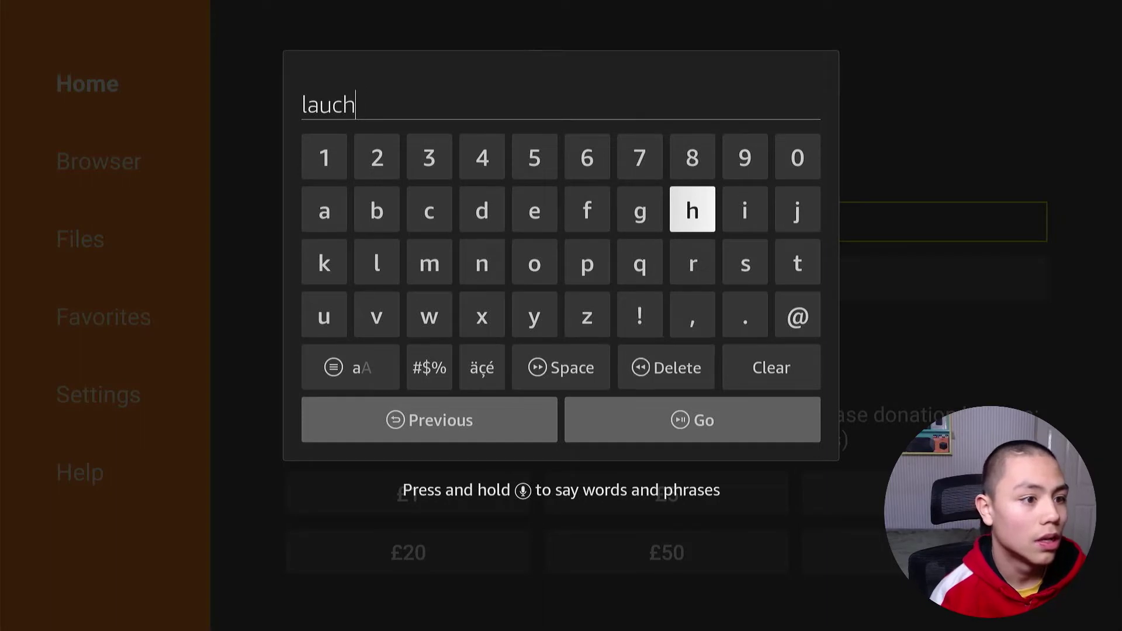
key(Down)
key(Left)
key(Left)
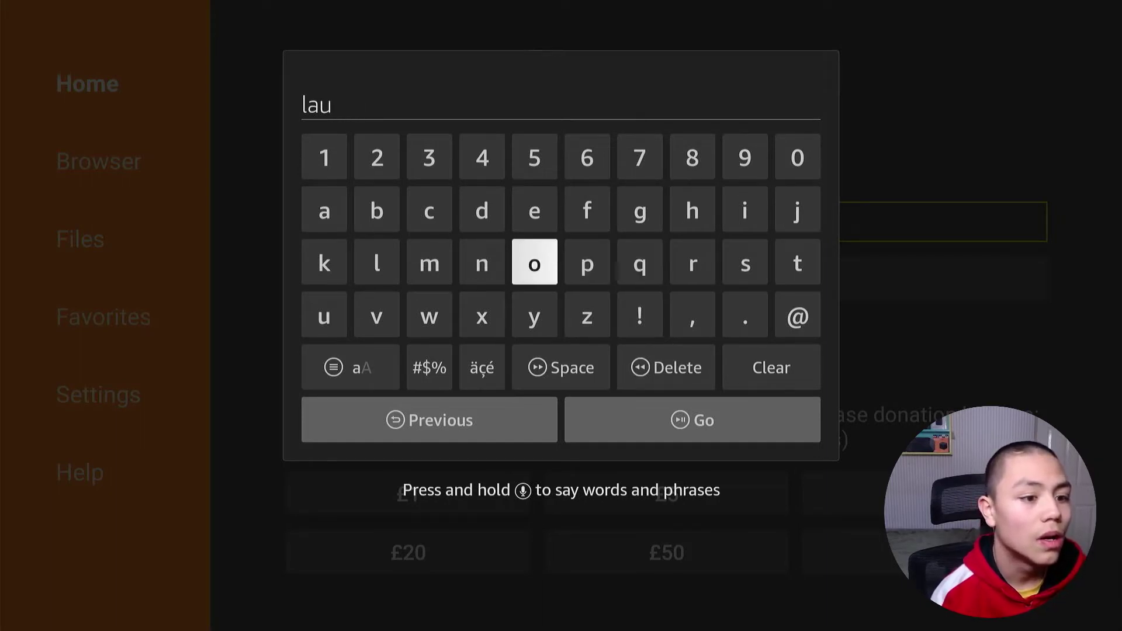
key(Left)
key(Return)
key(Up)
key(Left)
key(Return)
key(Right)
key(Right)
key(Right)
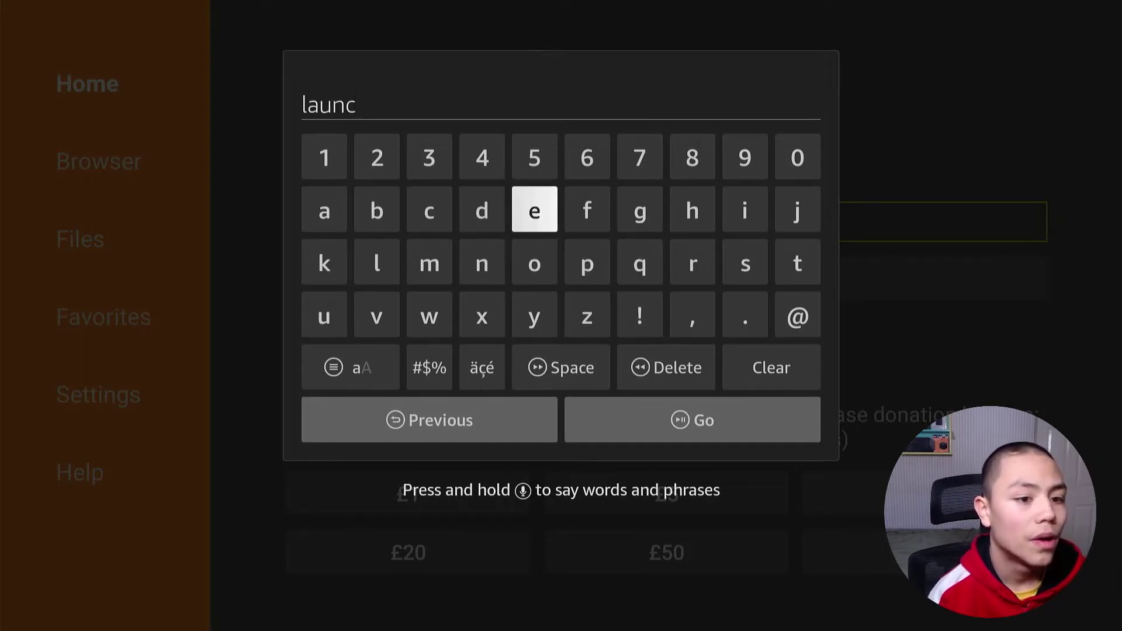
Add ' on boot' to complete 'launch on boot' and submit the web search
key(Return)
key(Left)
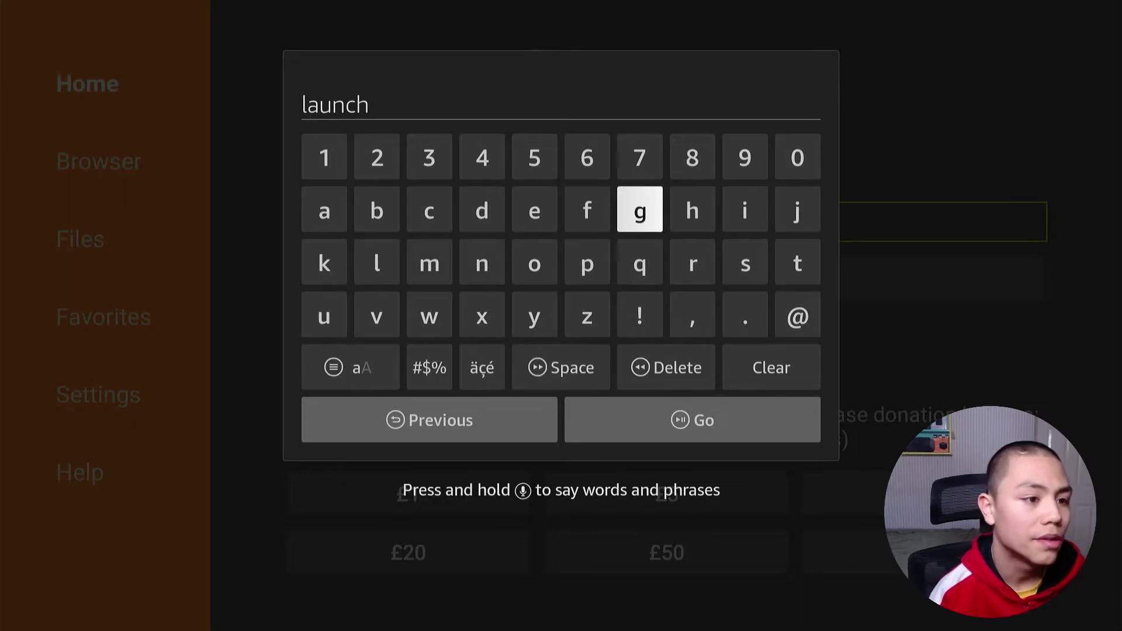
key(Left)
key(Left)
key(Down)
key(Return)
key(Left)
key(Return)
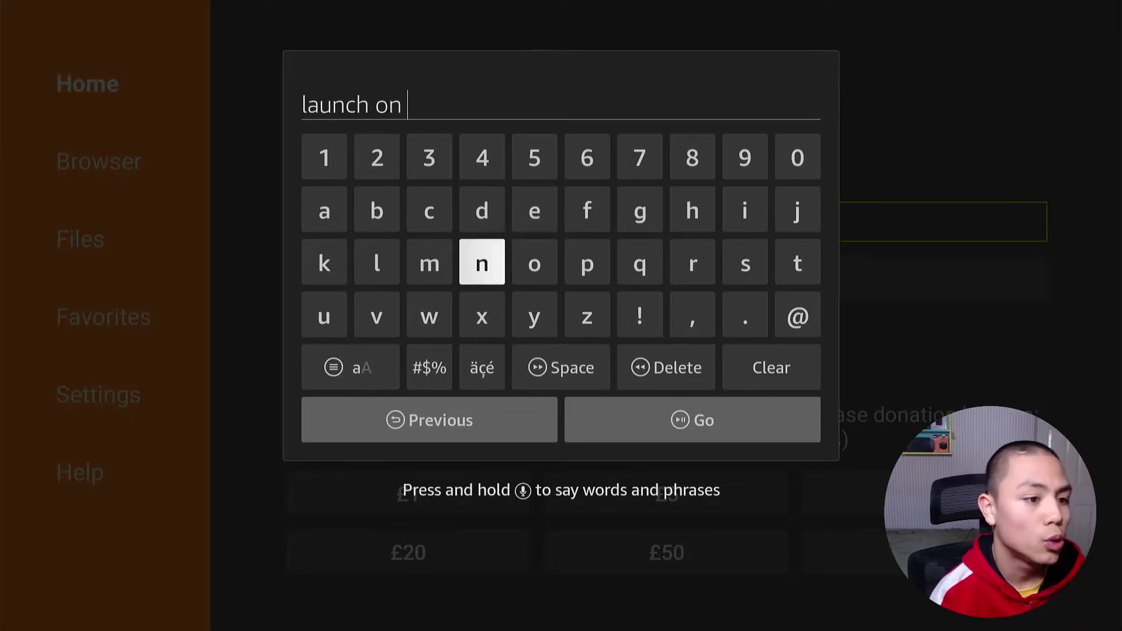
key(Left)
key(Left)
key(Up)
key(Return)
key(Right)
key(Right)
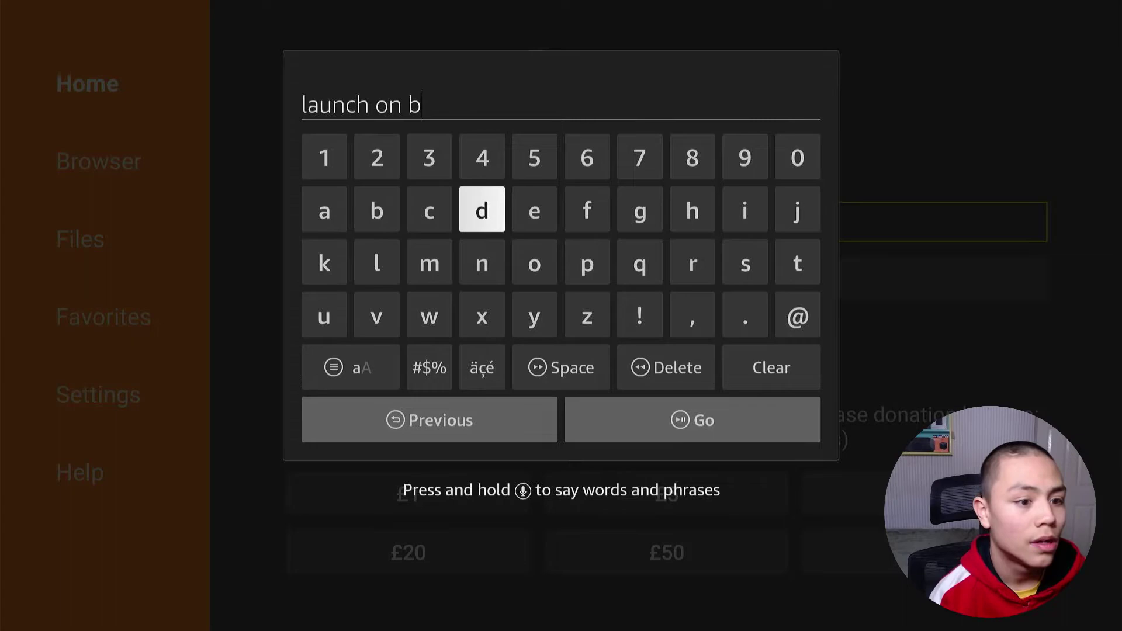
key(Down)
key(Right)
key(Return)
key(Return)
key(Right)
key(Right)
key(Right)
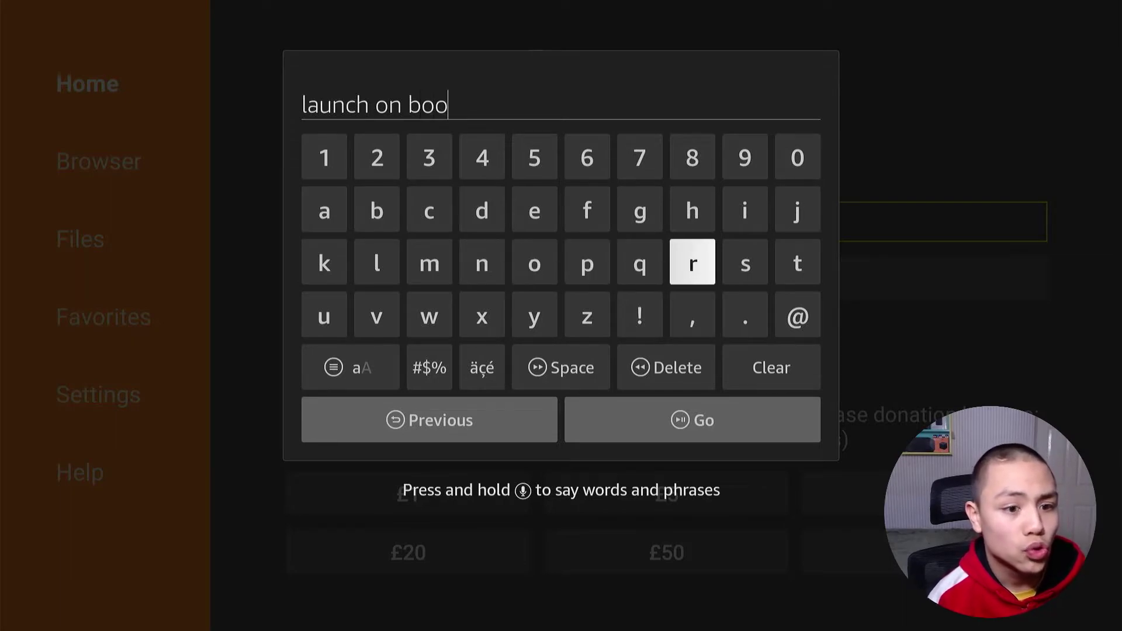
key(Right)
key(Right)
key(Return)
key(Down)
key(Down)
key(Down)
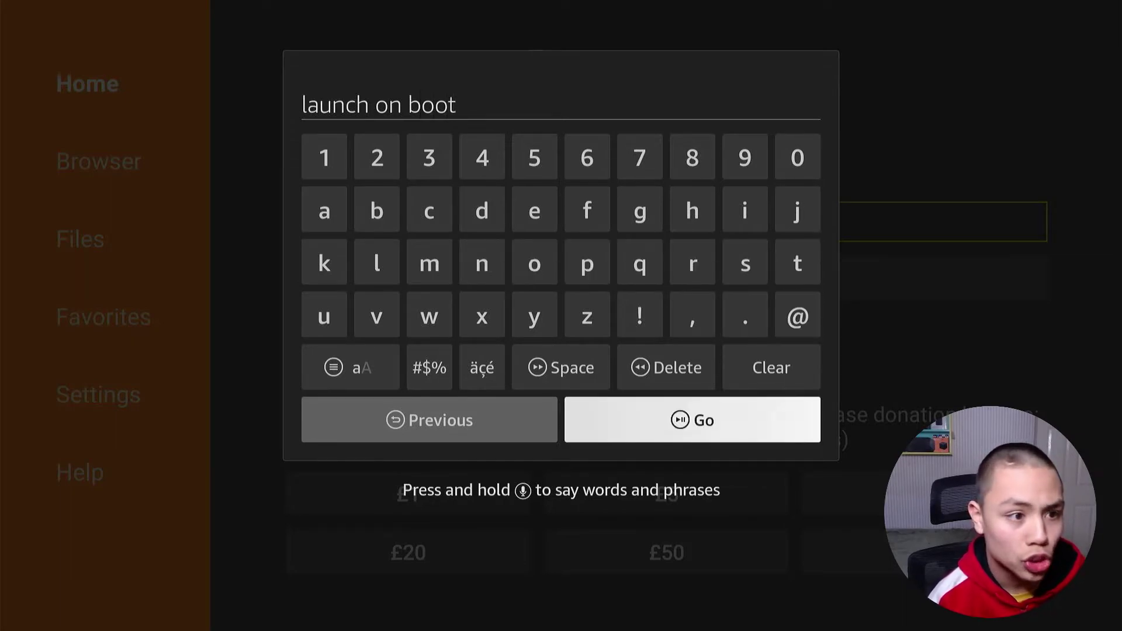
key(Return)
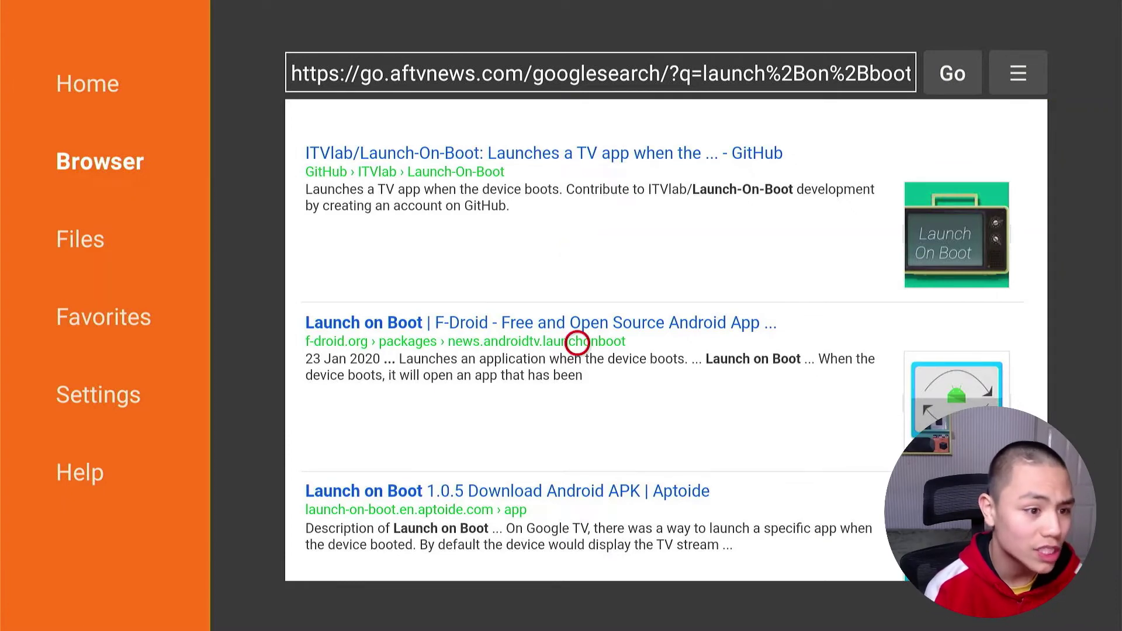
Open the F-Droid 'Launch on Boot' entry from the search results
key(Up)
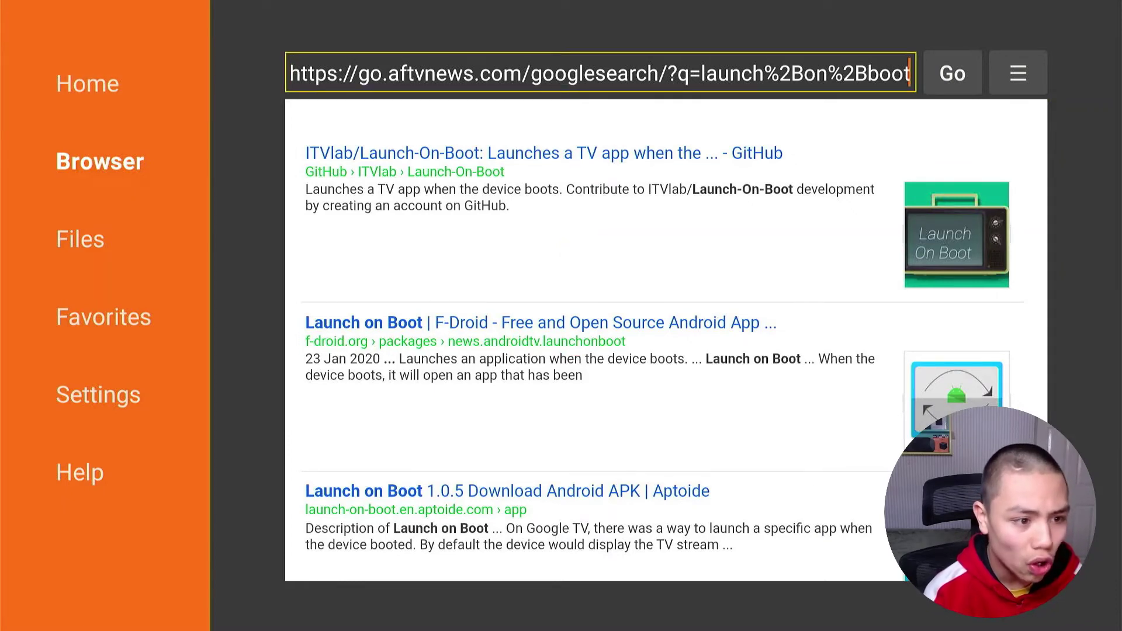
key(Down)
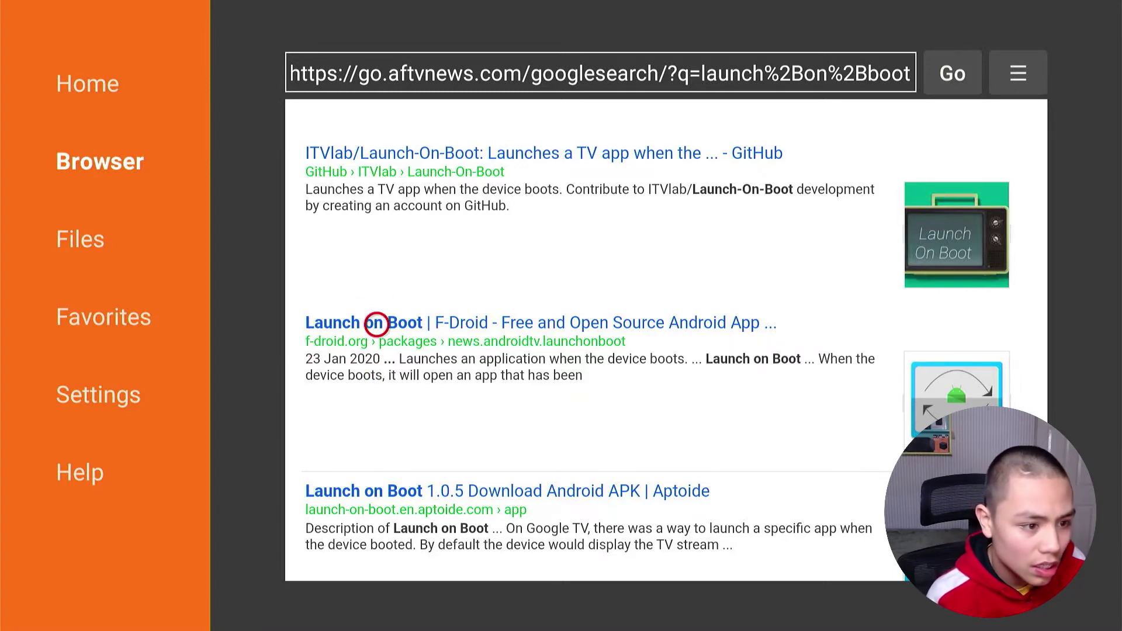
click(376, 323)
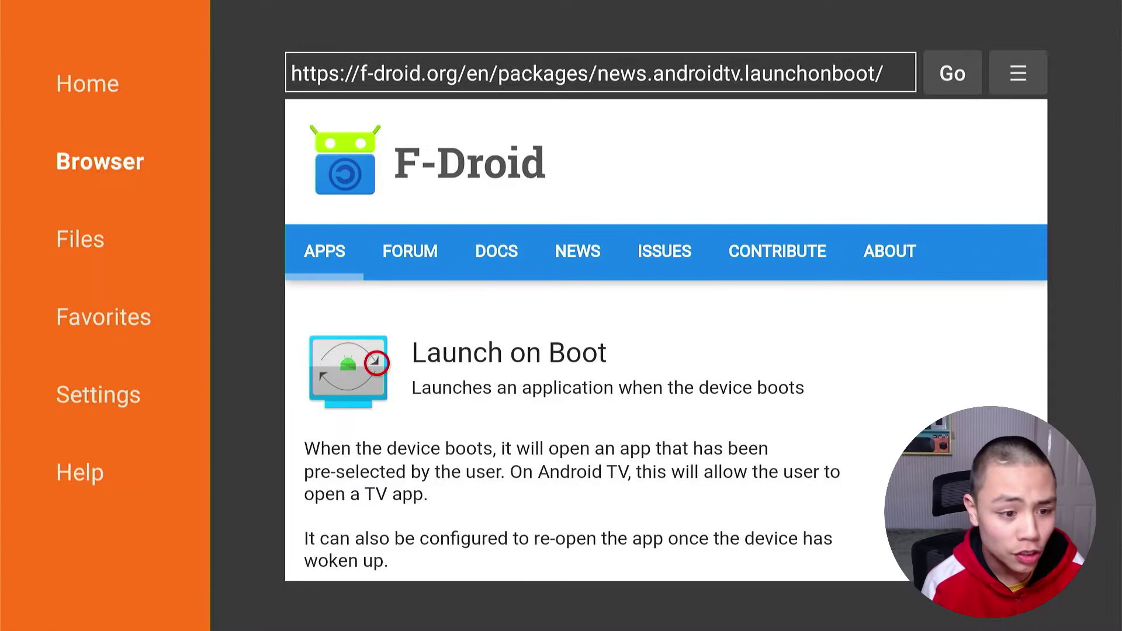
Scroll to Version 1.1.3 on the F-Droid page and download its 3.3 MiB APK
scroll(376, 526, down, 10)
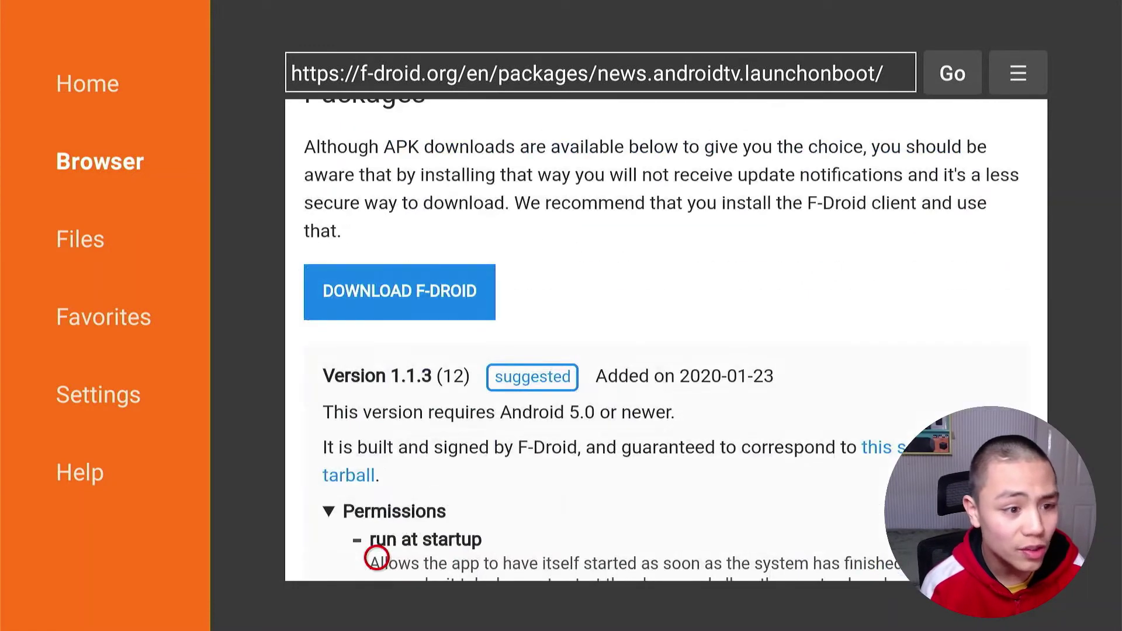
scroll(376, 558, down, 10)
scroll(376, 558, down, 3)
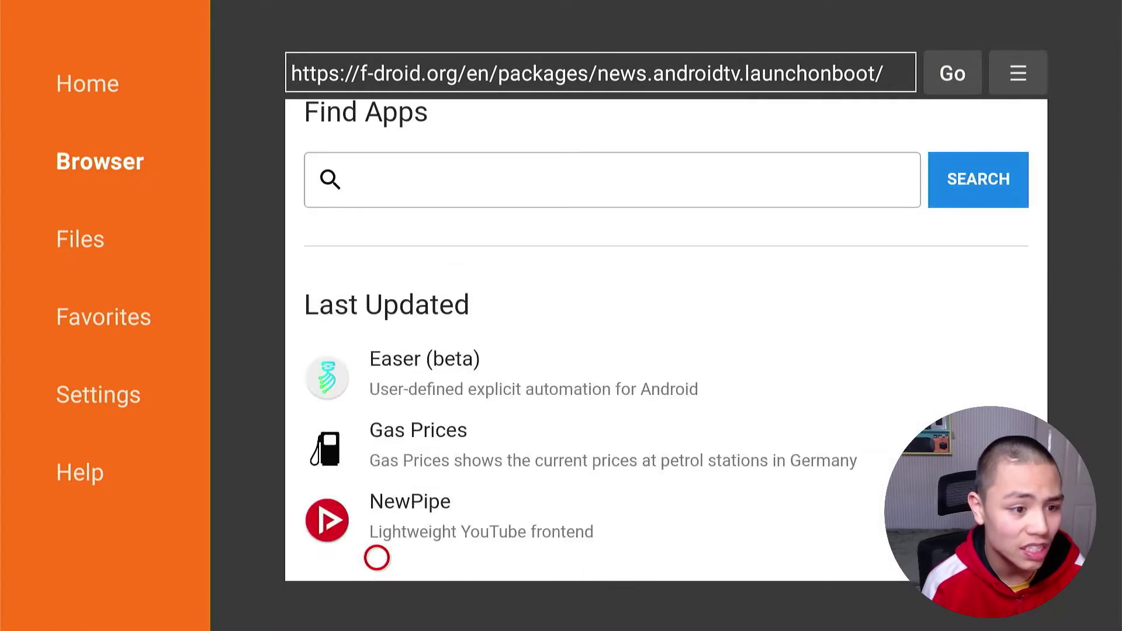
scroll(376, 121, up, 8)
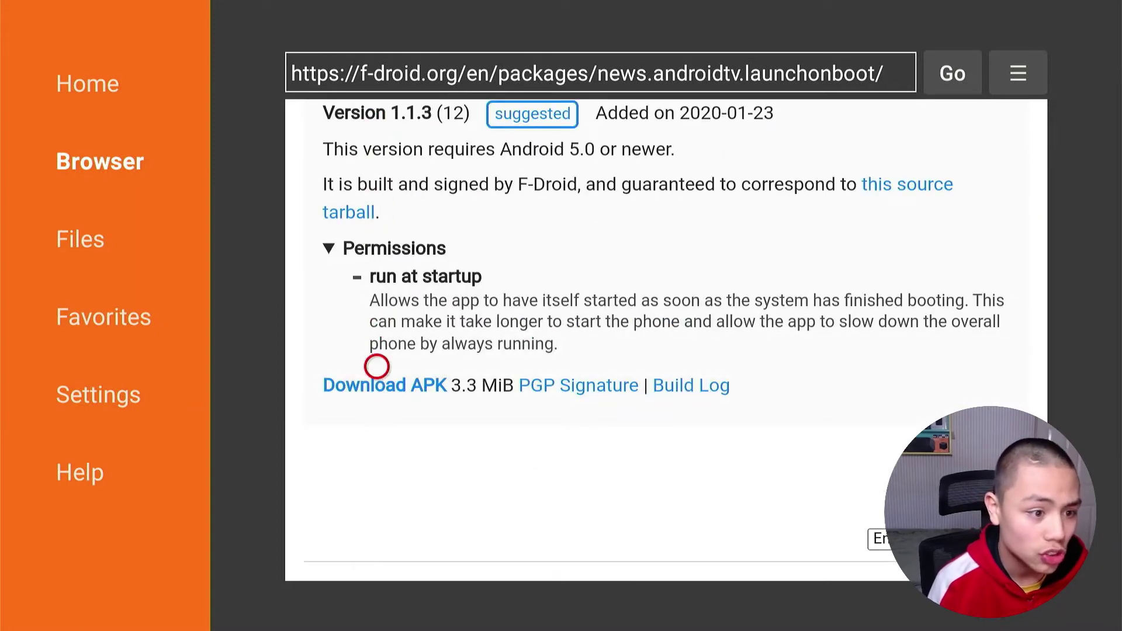
click(376, 366)
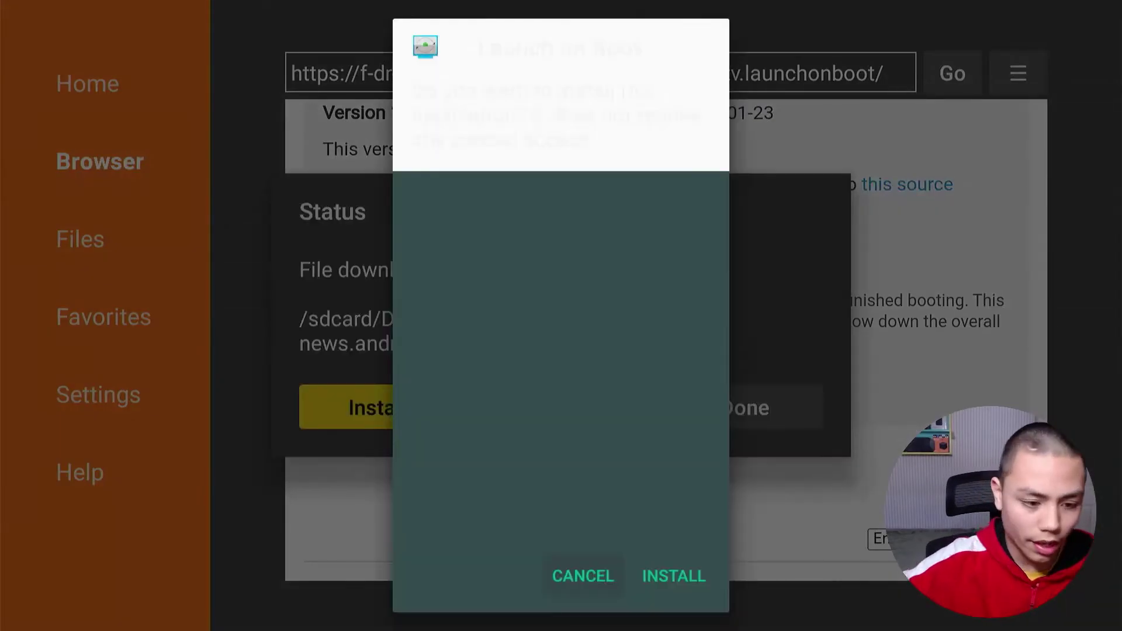
Install Launch on Boot, then delete the downloaded news.androidtv.launchonboot_12.apk file
key(Return)
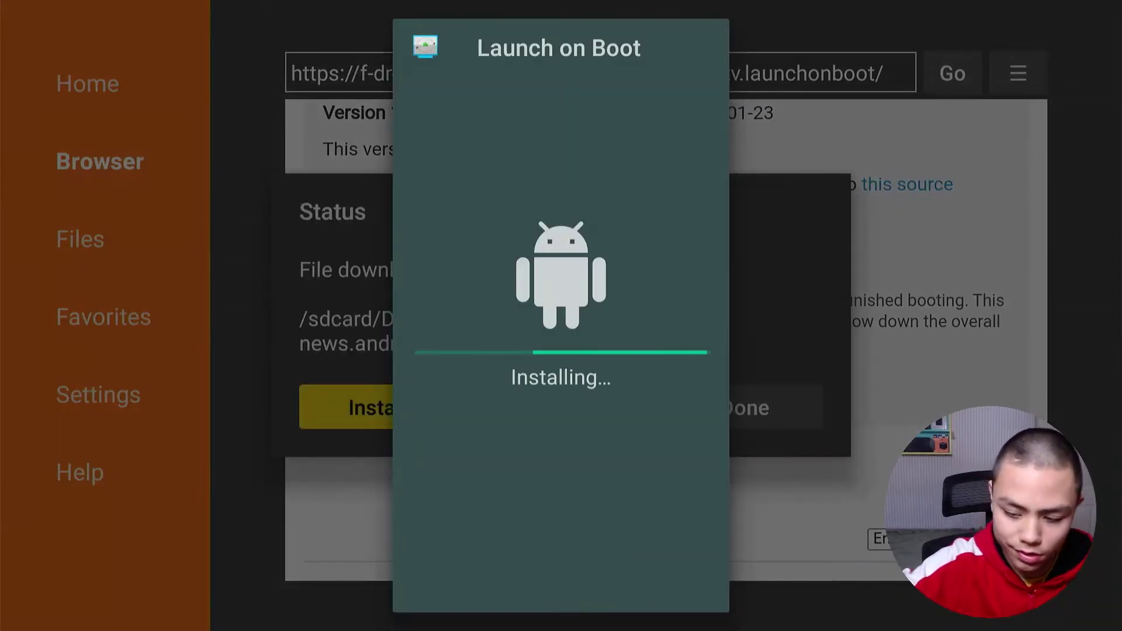
key(Return)
key(Right)
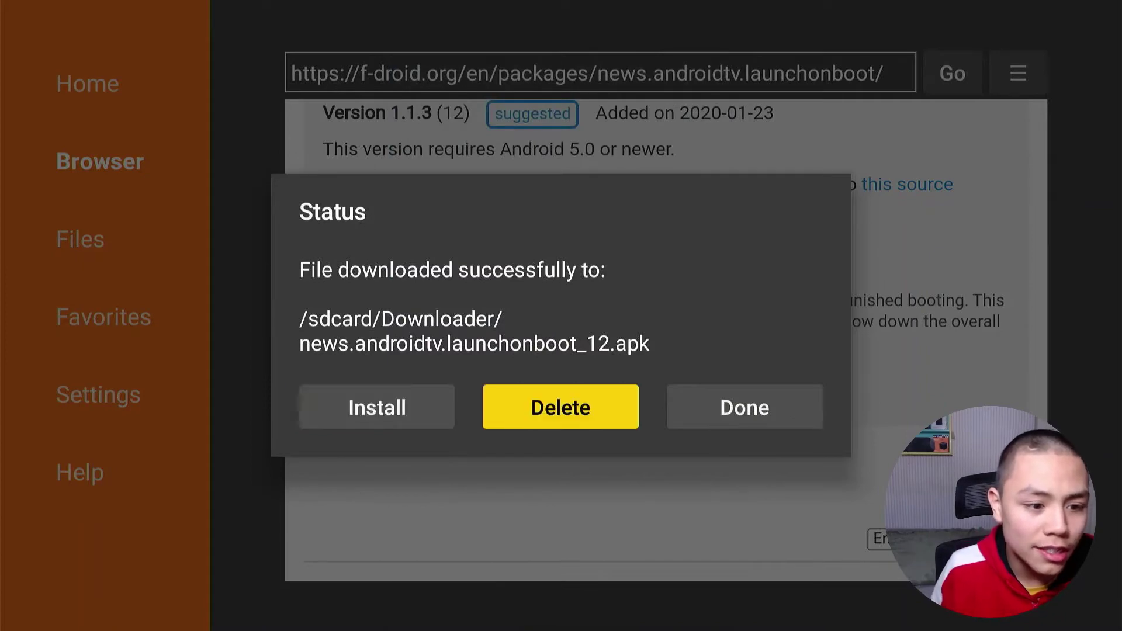
key(Return)
key(Left)
key(Return)
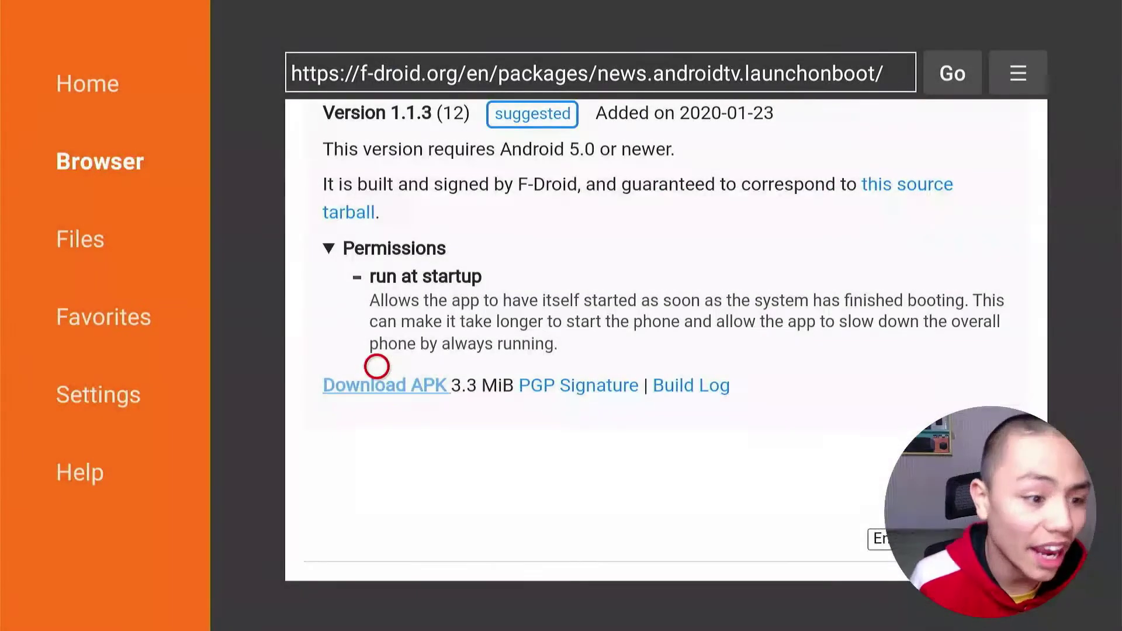
Go to the Fire TV home screen and start Wolf Launcher from Your Apps & Channels
key(Home)
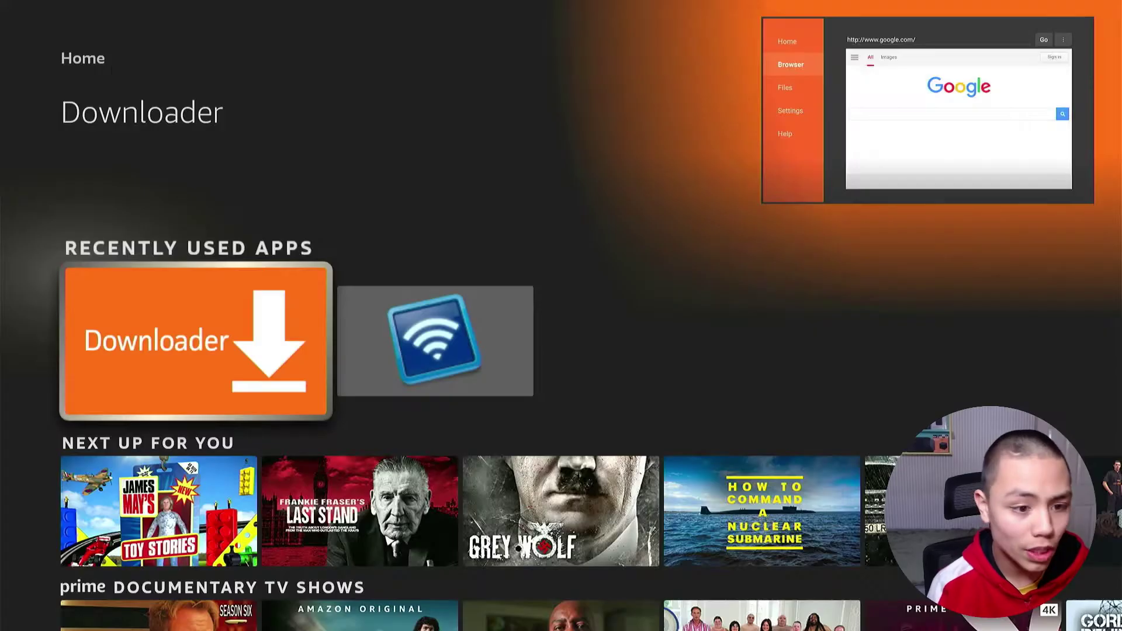
key(Right)
key(Right)
key(Right)
key(Right)
key(Right)
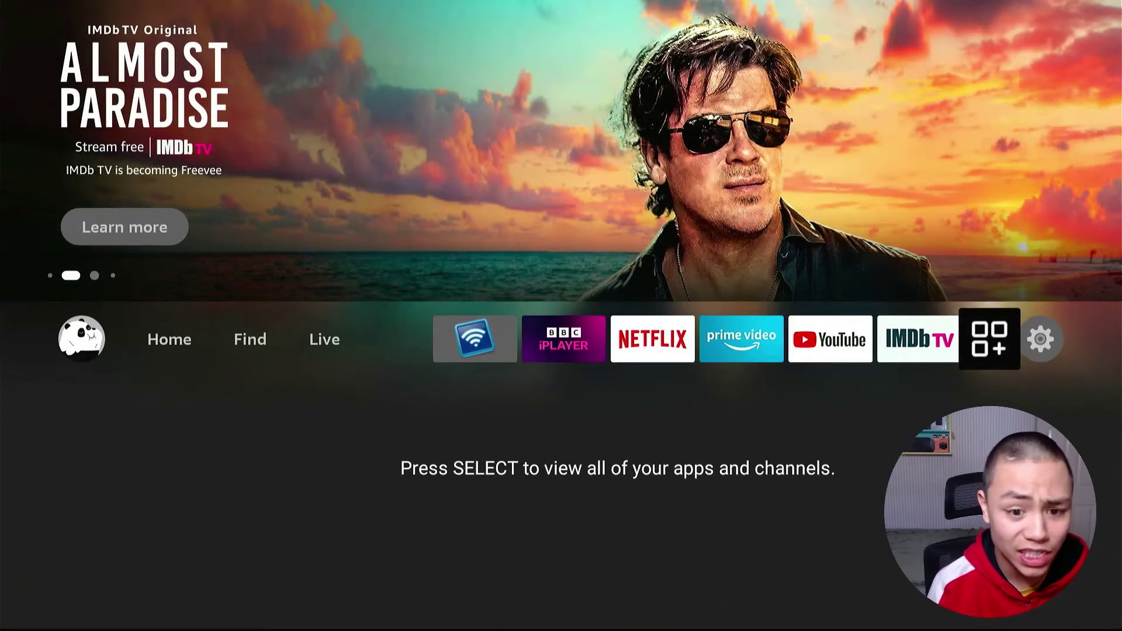
key(Return)
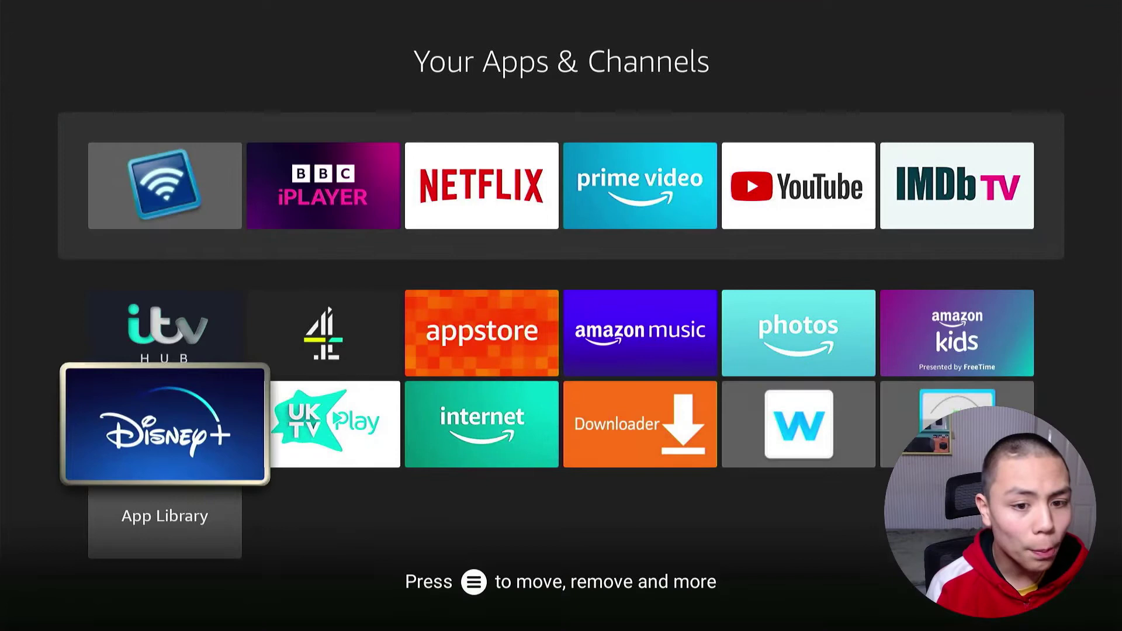
key(Right)
key(Right)
key(Right)
key(Left)
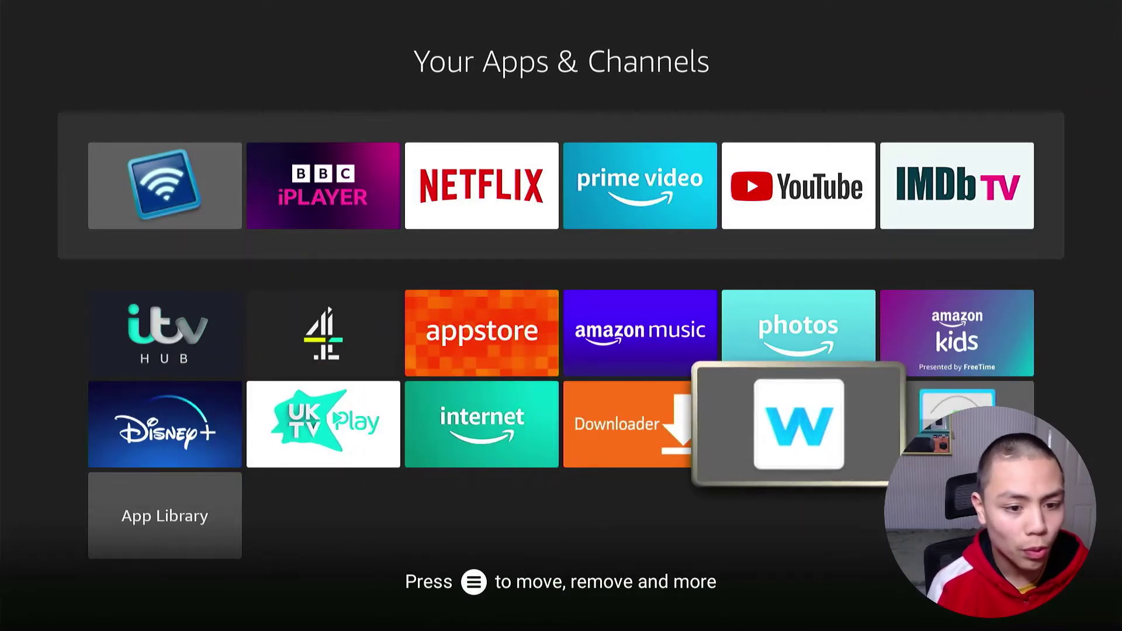
key(Return)
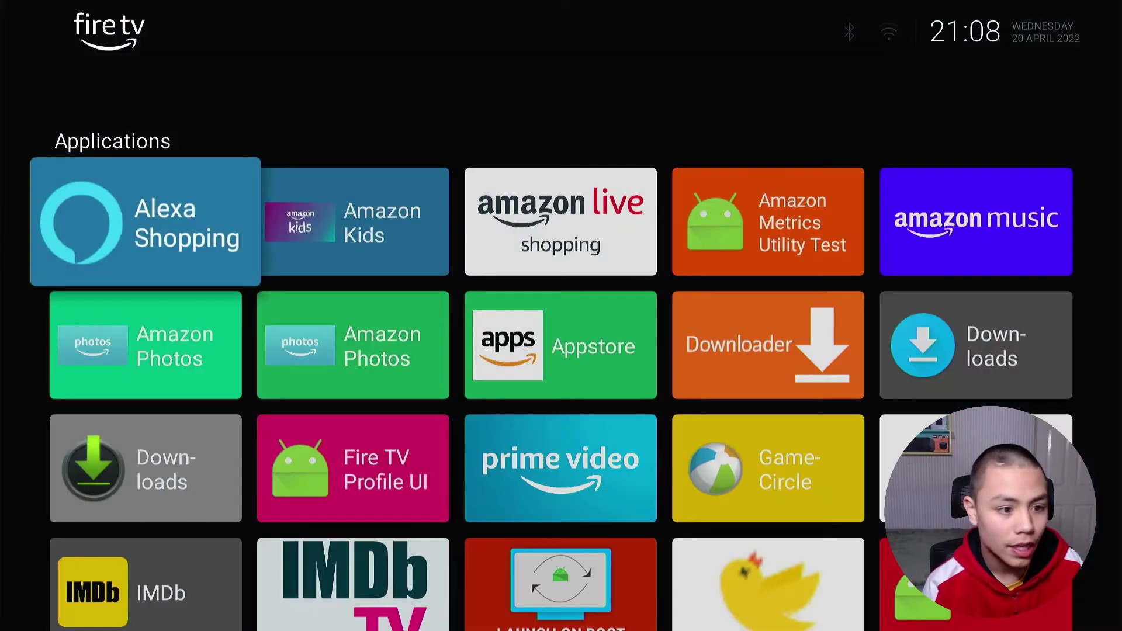
Browse Wolf Launcher's Applications grid to the Launch on Boot tile beside IMDb
key(Right)
key(Right)
key(Right)
key(Left)
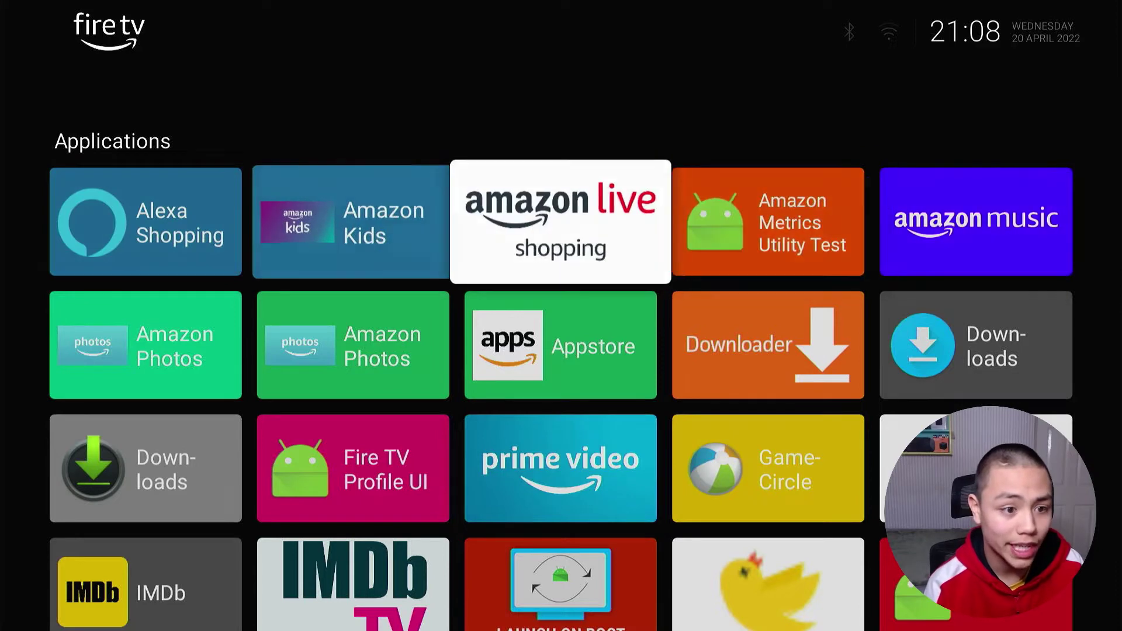
key(Left)
key(Left)
key(Down)
key(Right)
key(Right)
key(Right)
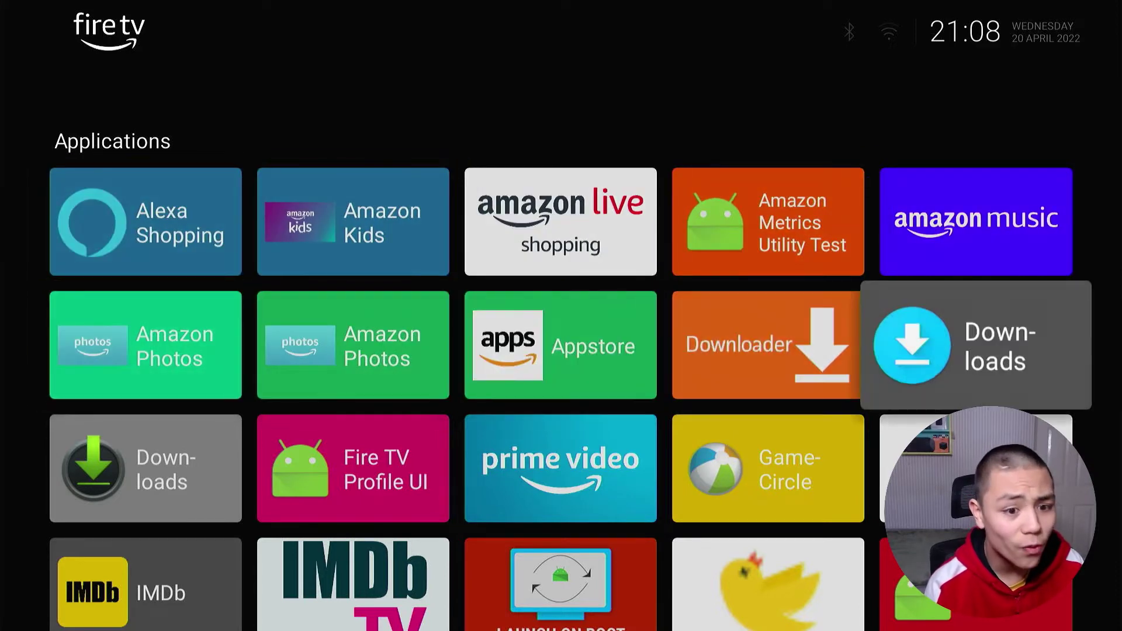
key(Left)
key(Left)
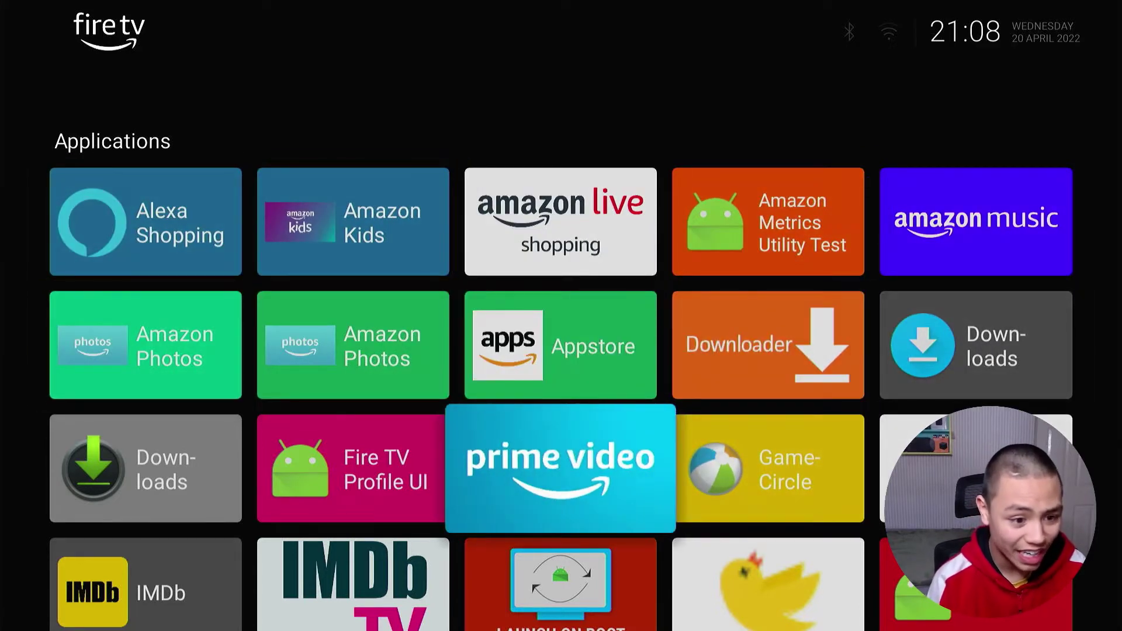
key(Down)
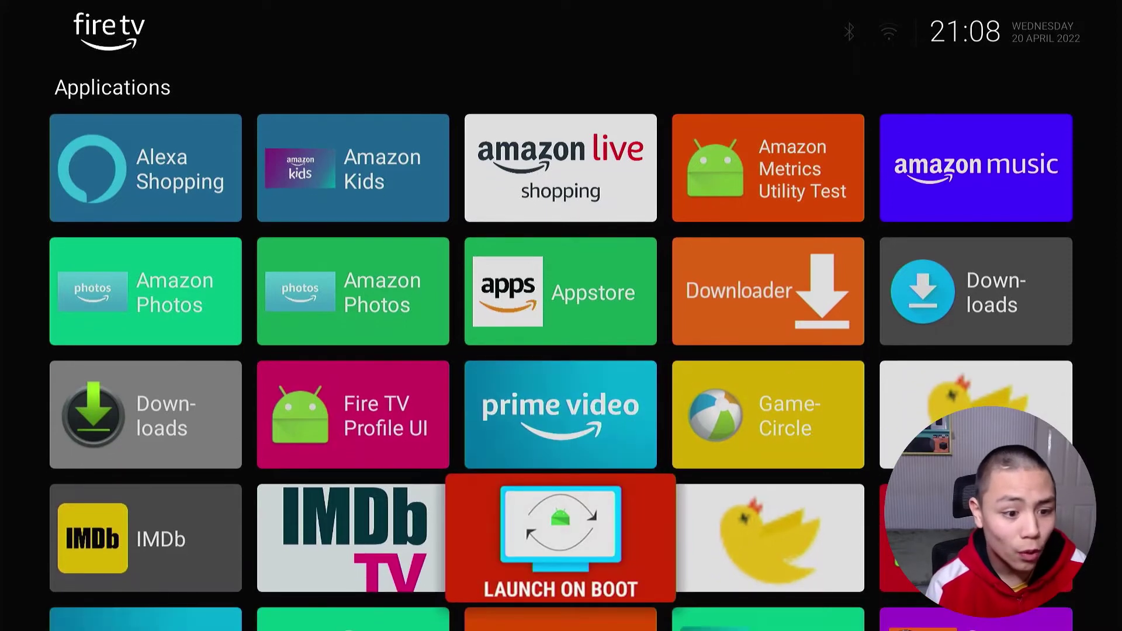
key(Left)
key(Left)
key(Right)
key(Right)
key(Right)
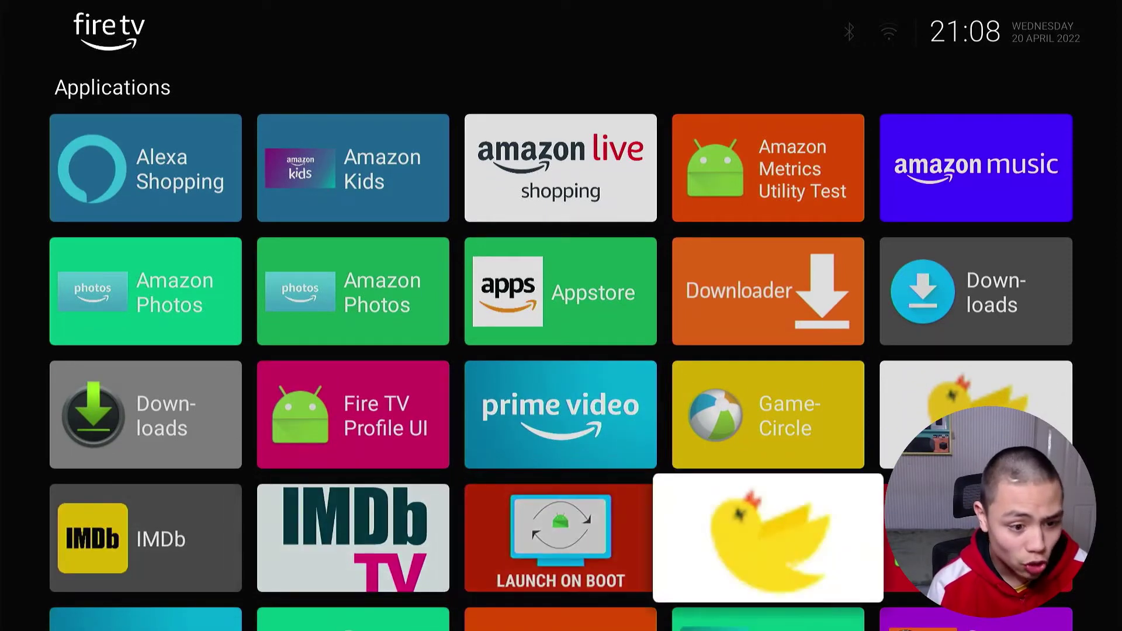
key(Left)
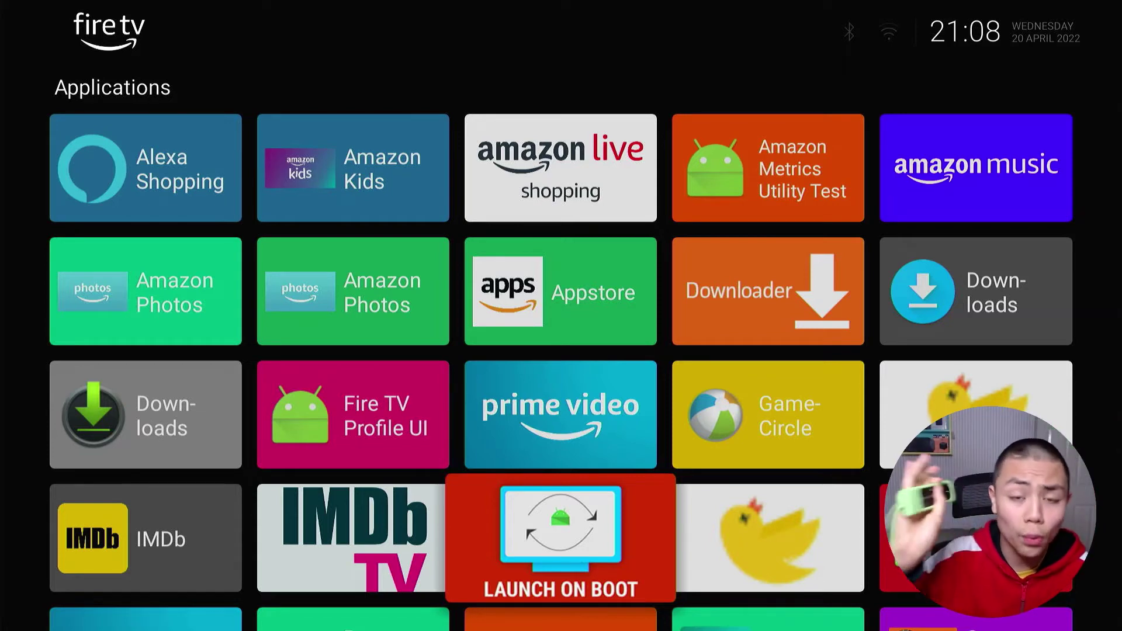
Open Downloader from the Wolf Launcher grid
key(Up)
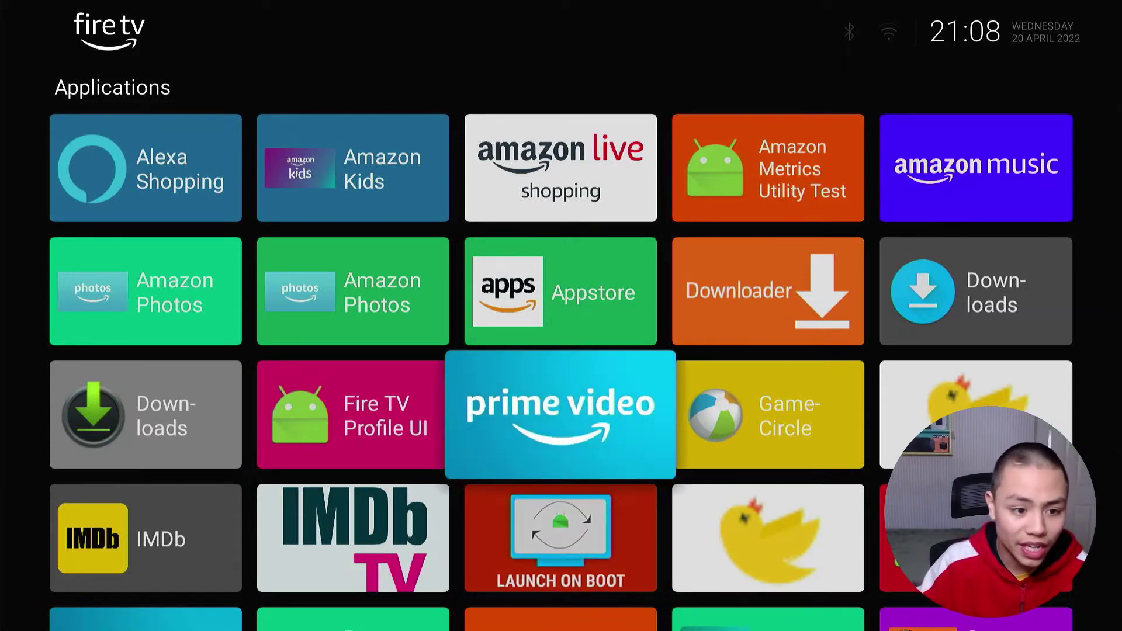
key(Down)
key(Right)
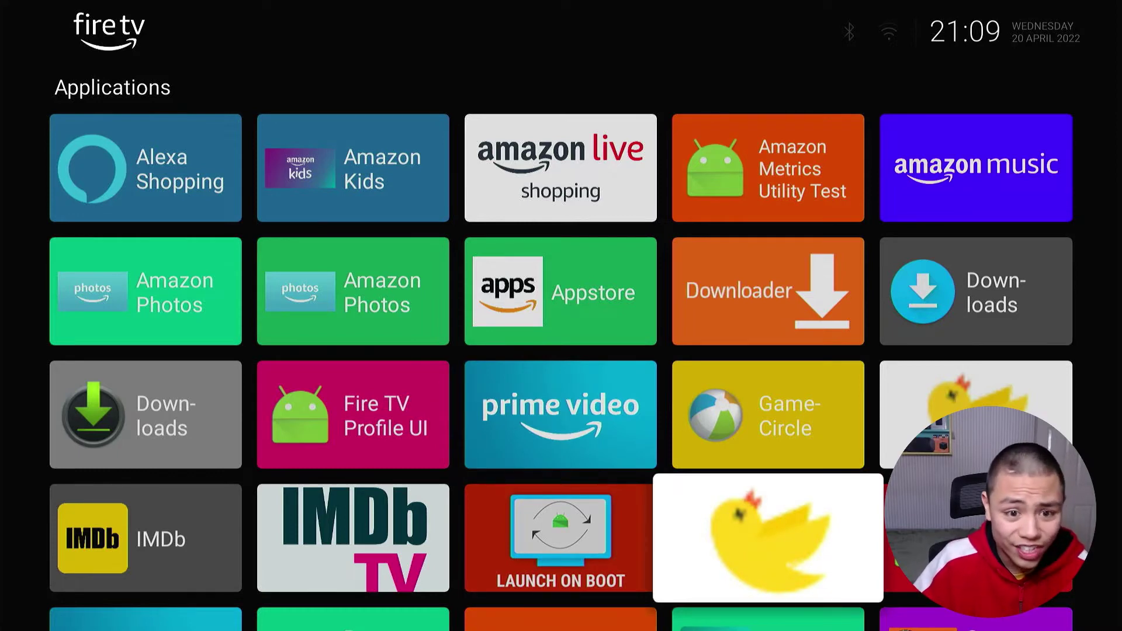
key(Up)
key(Up)
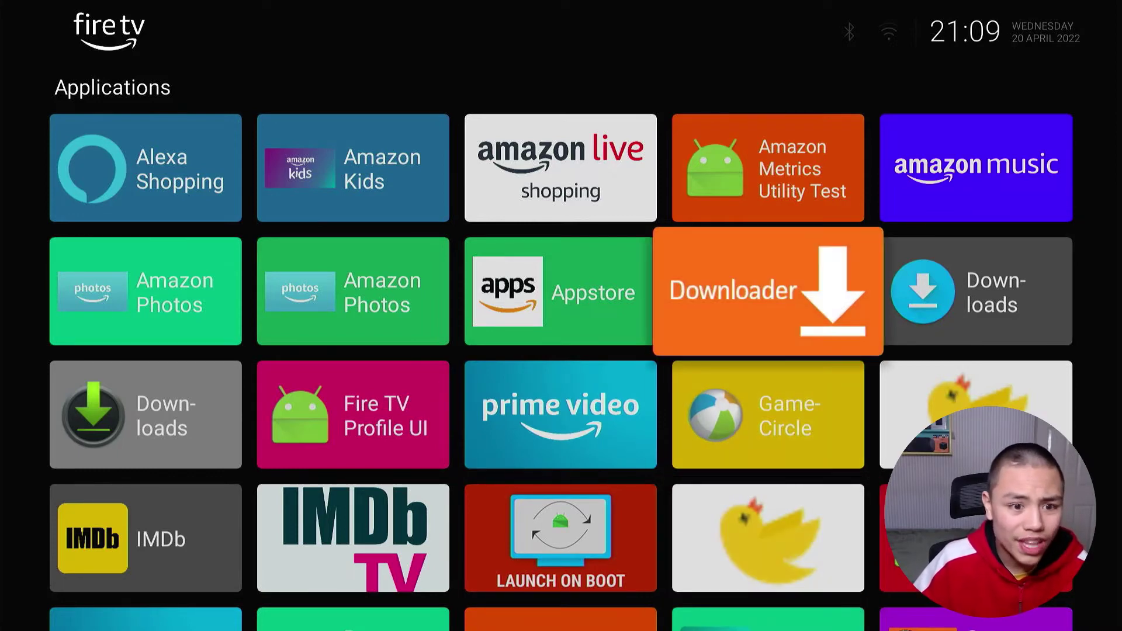
key(Return)
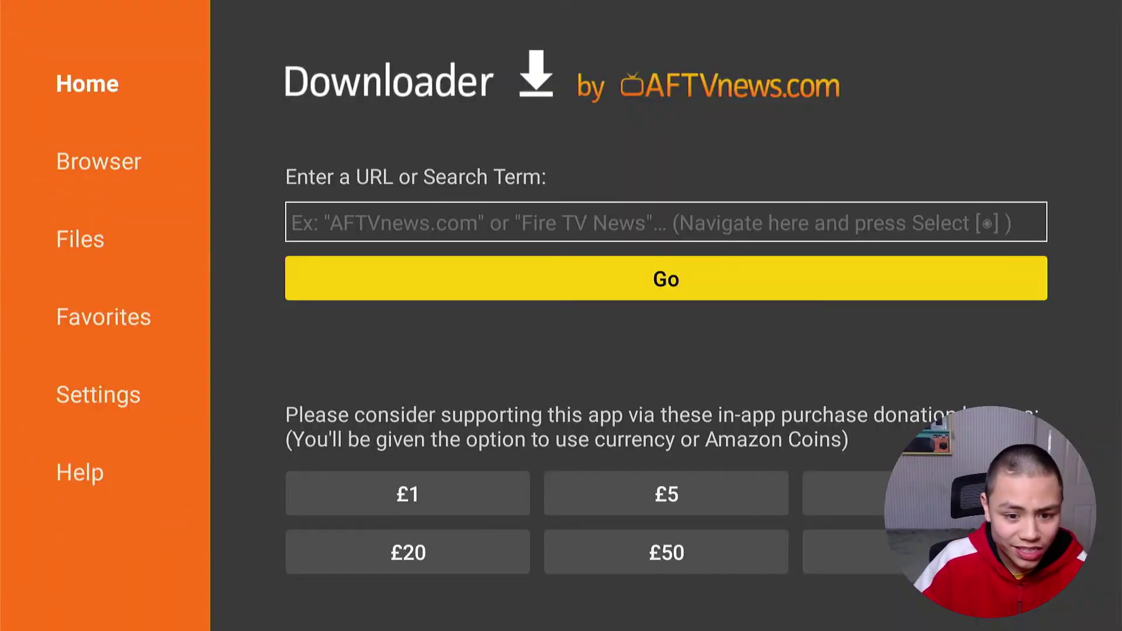
Back out of Downloader to the Fire TV home screen
key(Escape)
key(Down)
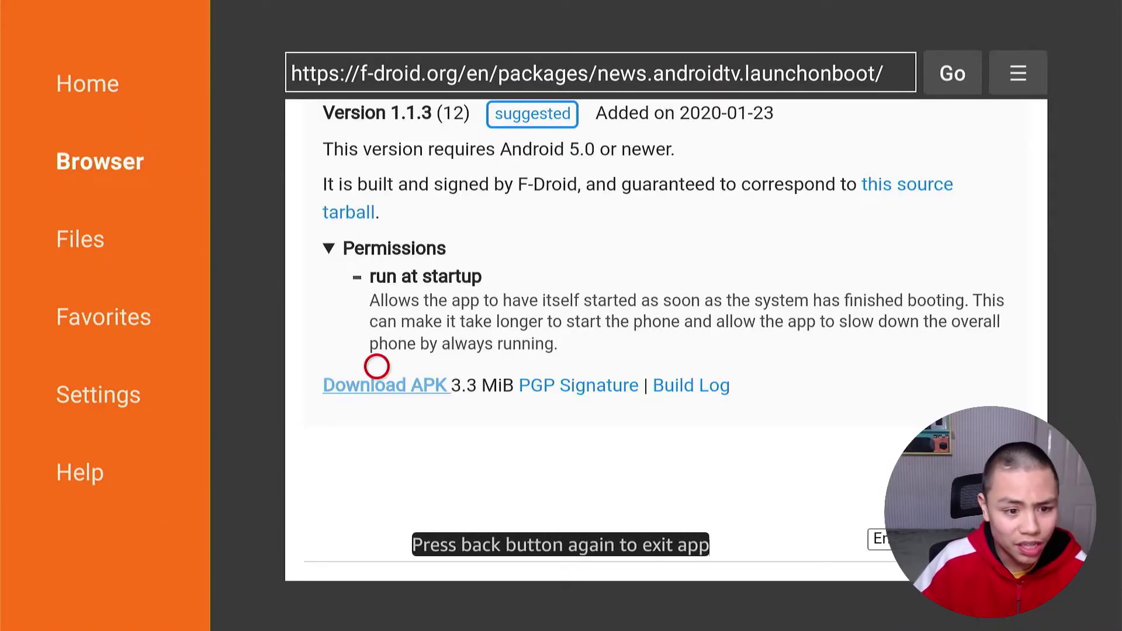
key(Escape)
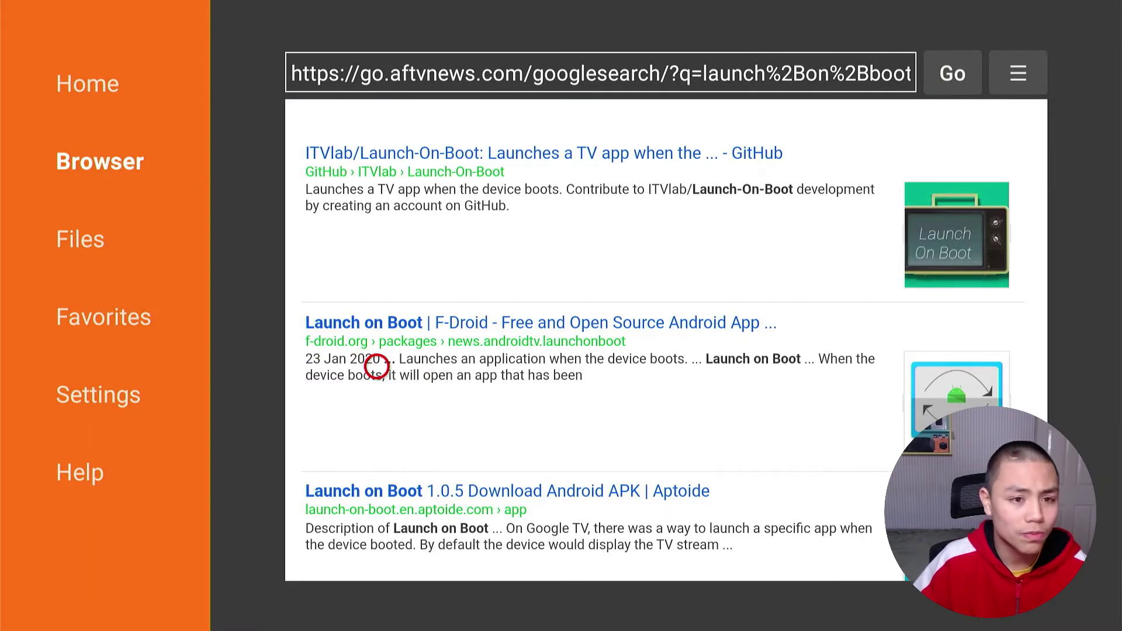
key(Home)
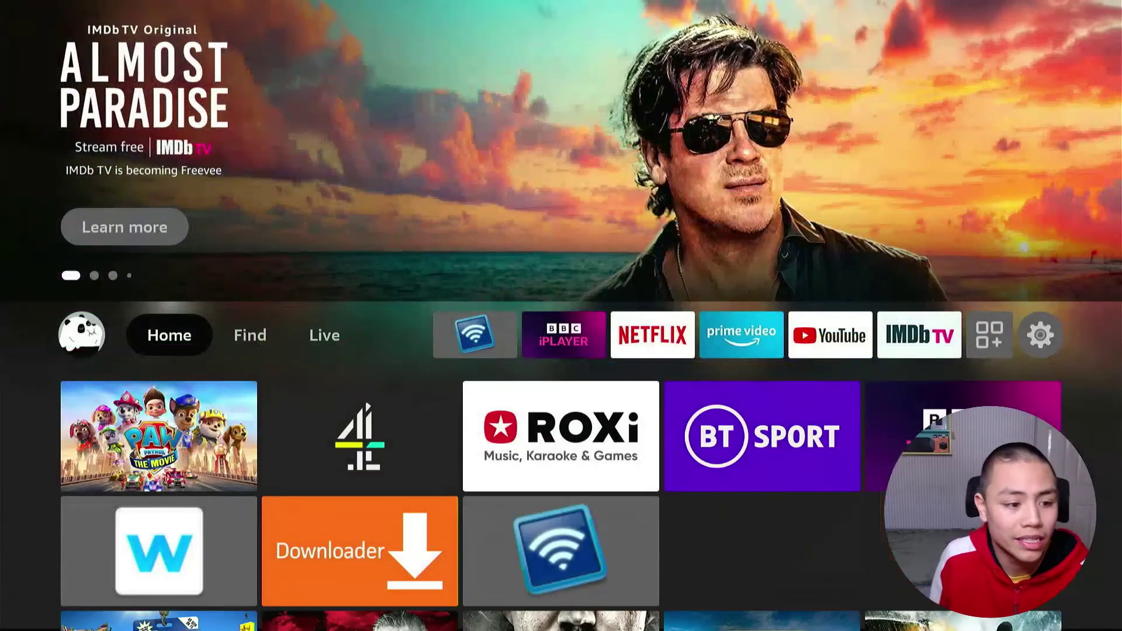
Reopen Wolf Launcher from Recently Used Apps and open the Launch On Boot tile
key(Down)
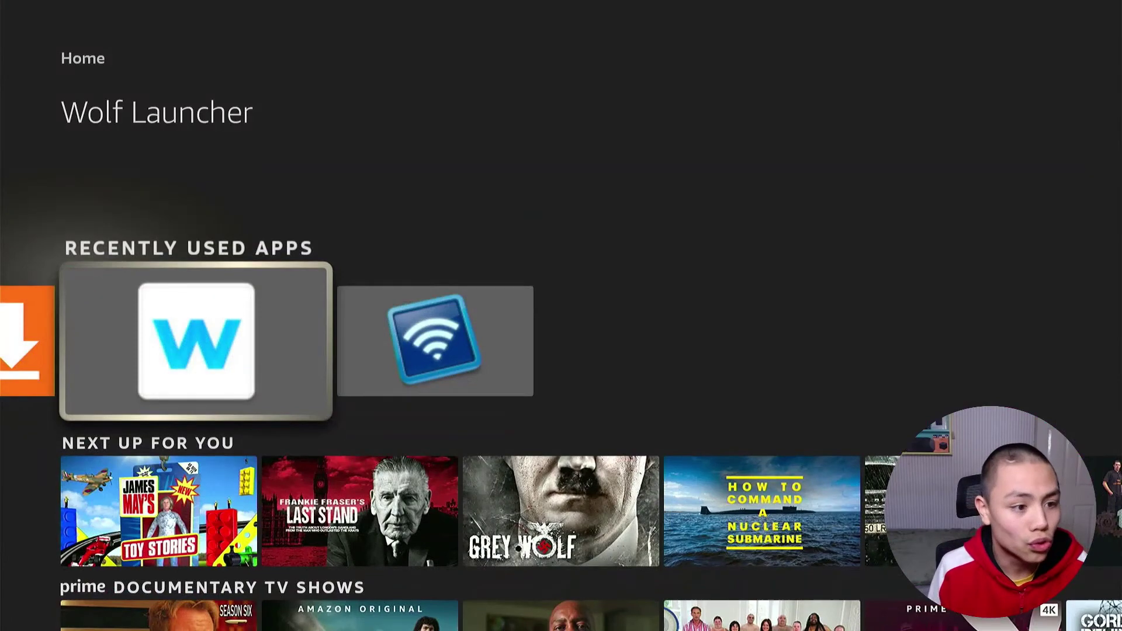
key(Return)
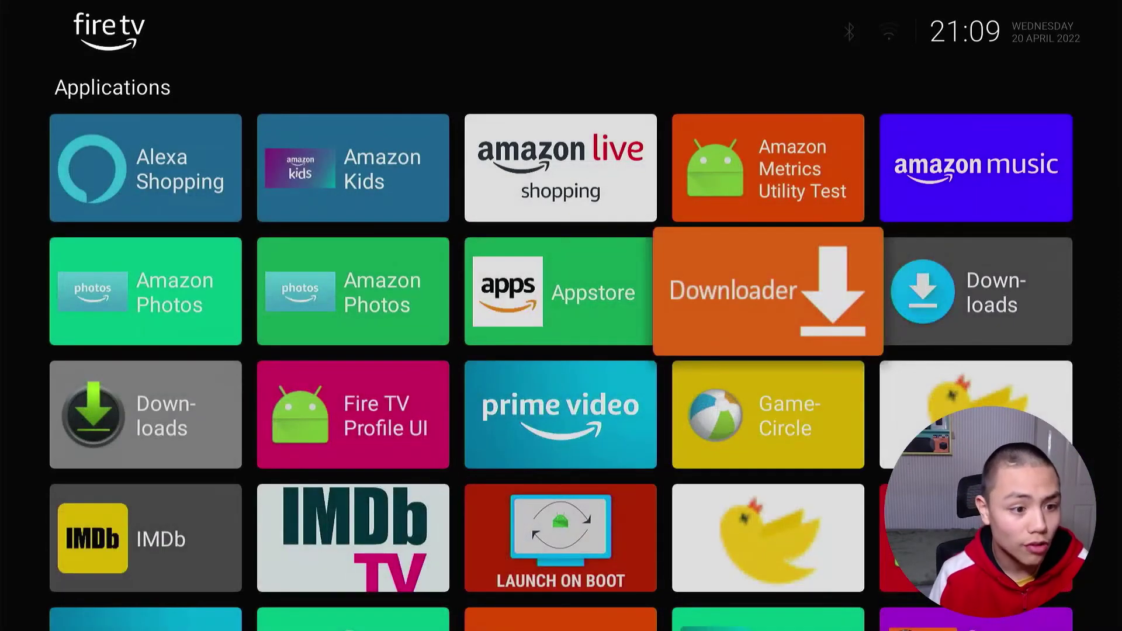
key(Left)
key(Left)
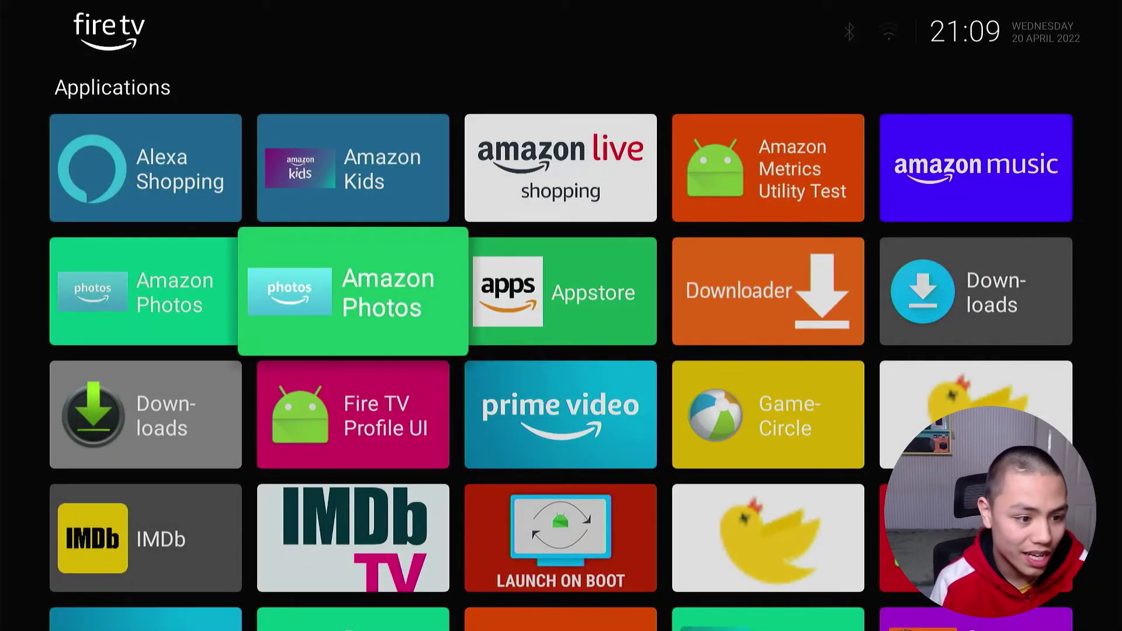
key(Down)
key(Right)
key(Right)
key(Down)
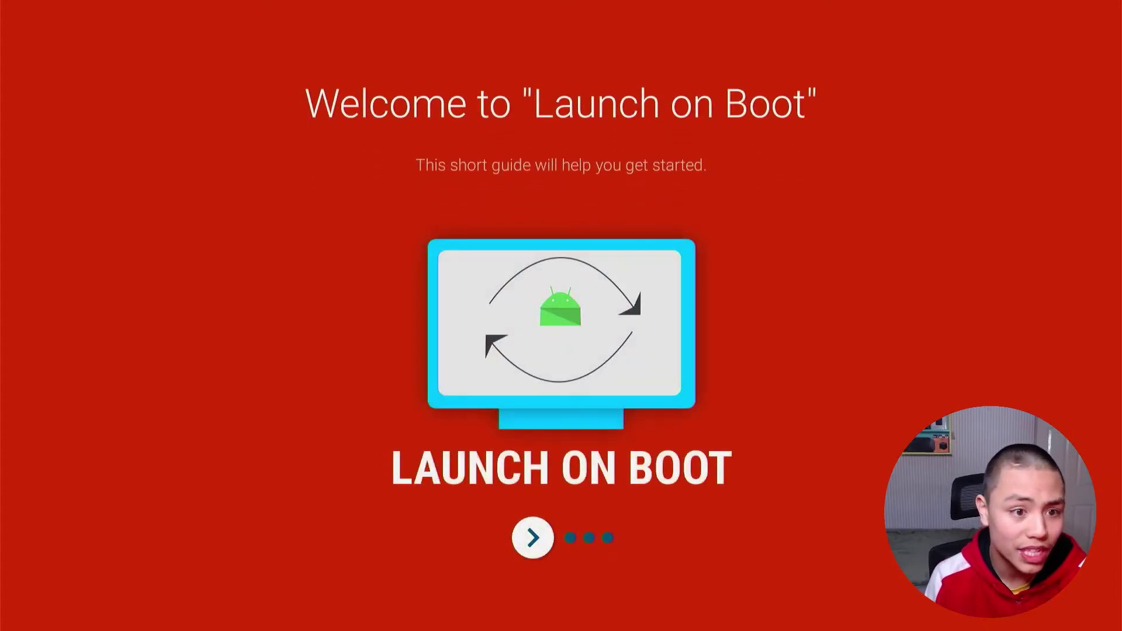
Finish the welcome guide and switch on Enabled and 'Launch when device wakes up?'
key(Return)
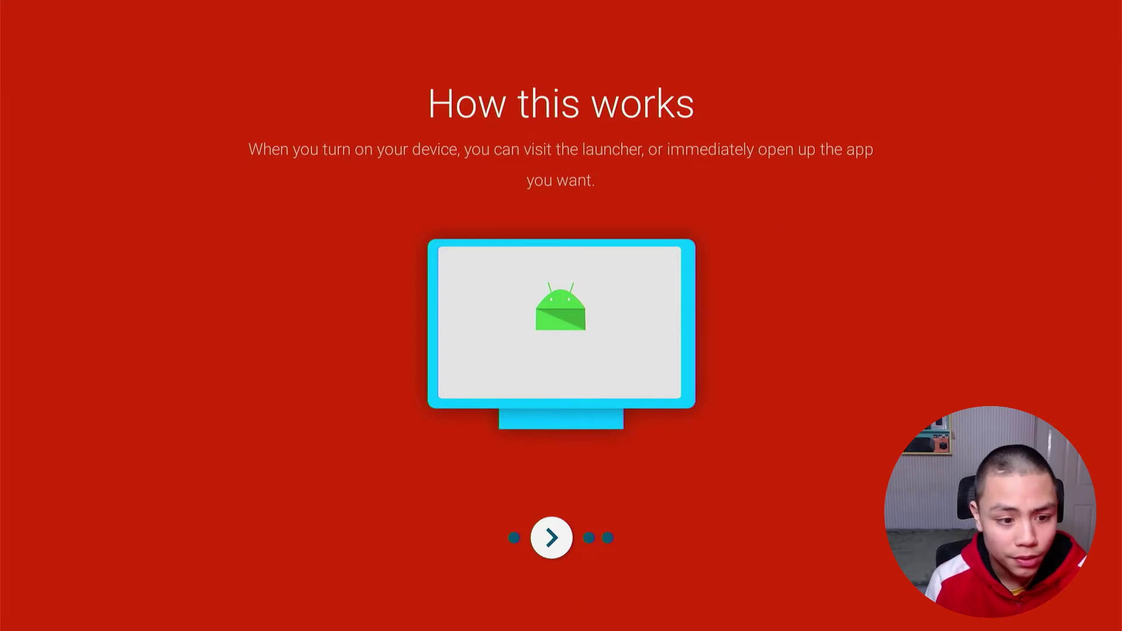
key(Return)
key(Return)
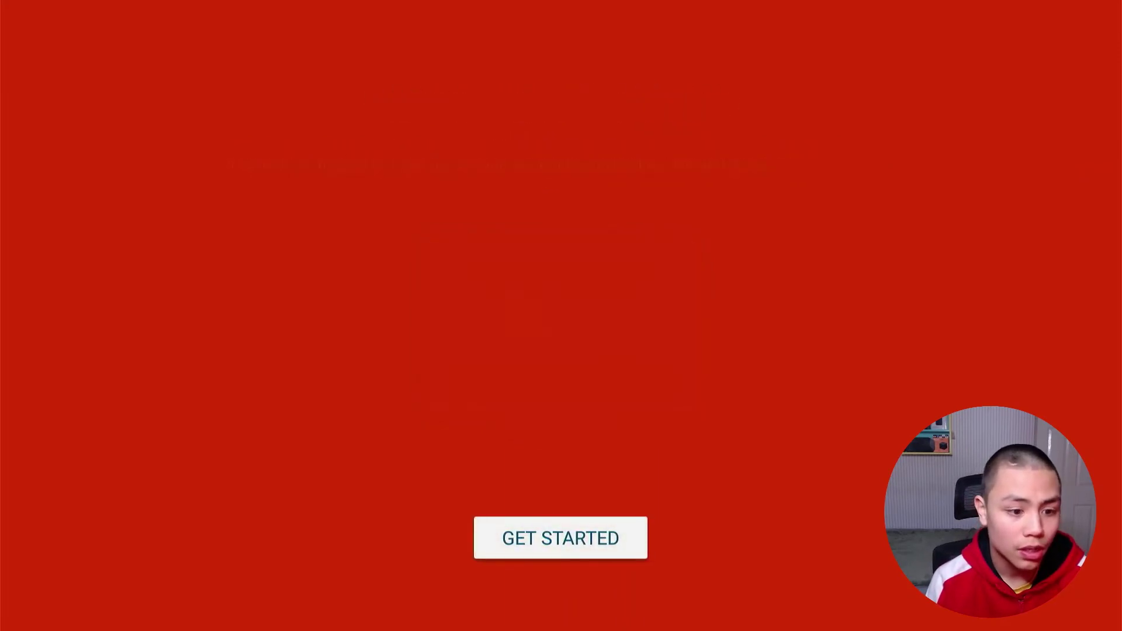
key(Return)
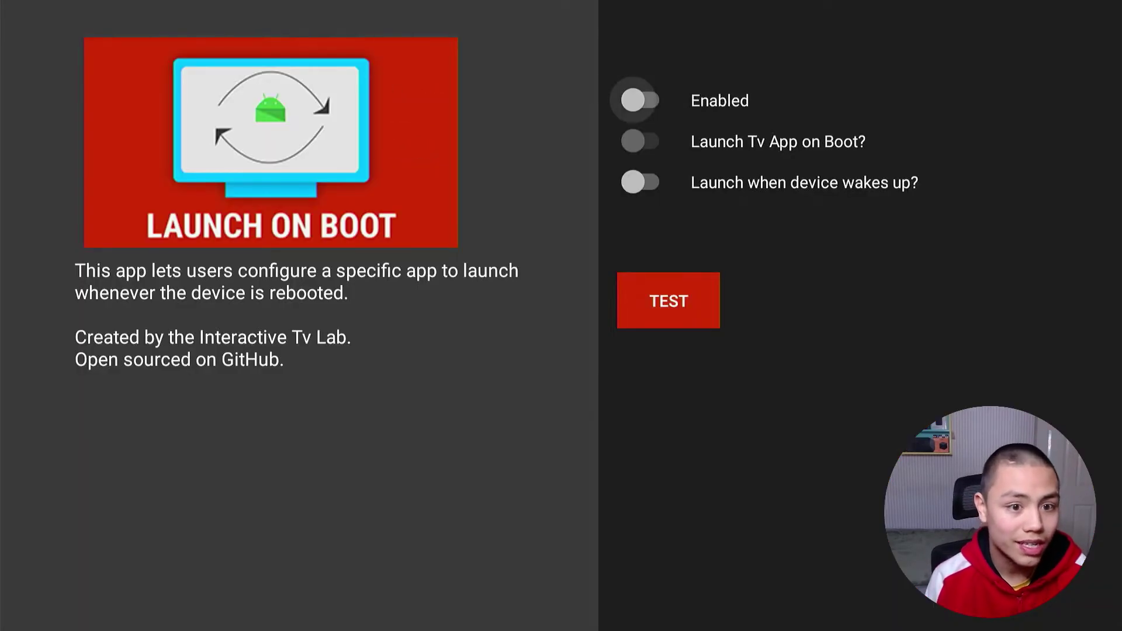
key(Down)
key(Up)
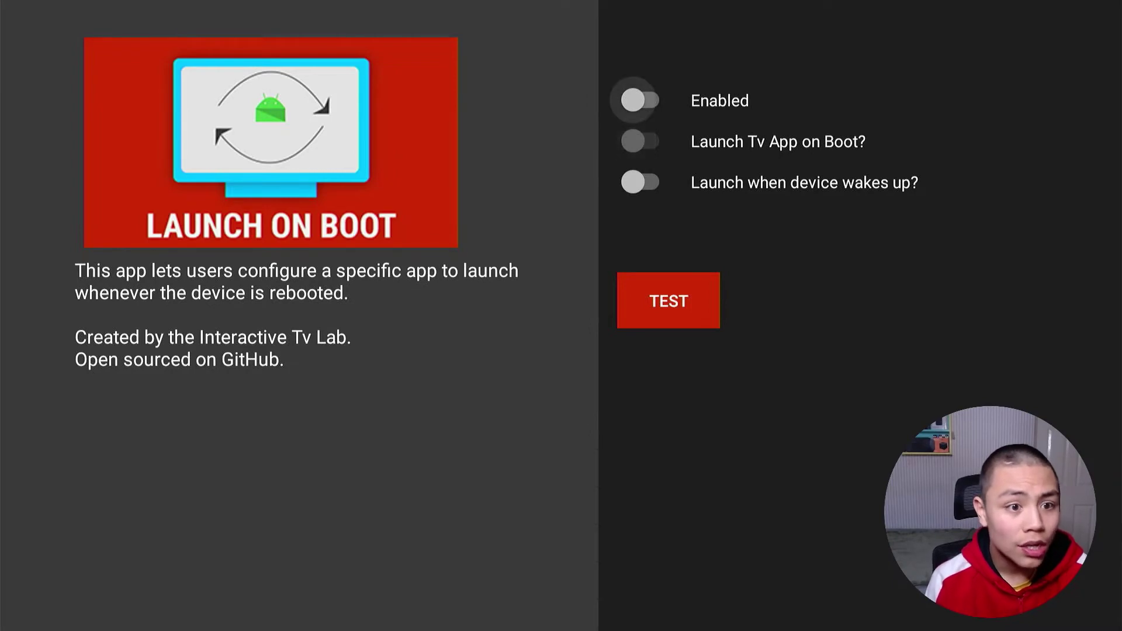
key(Return)
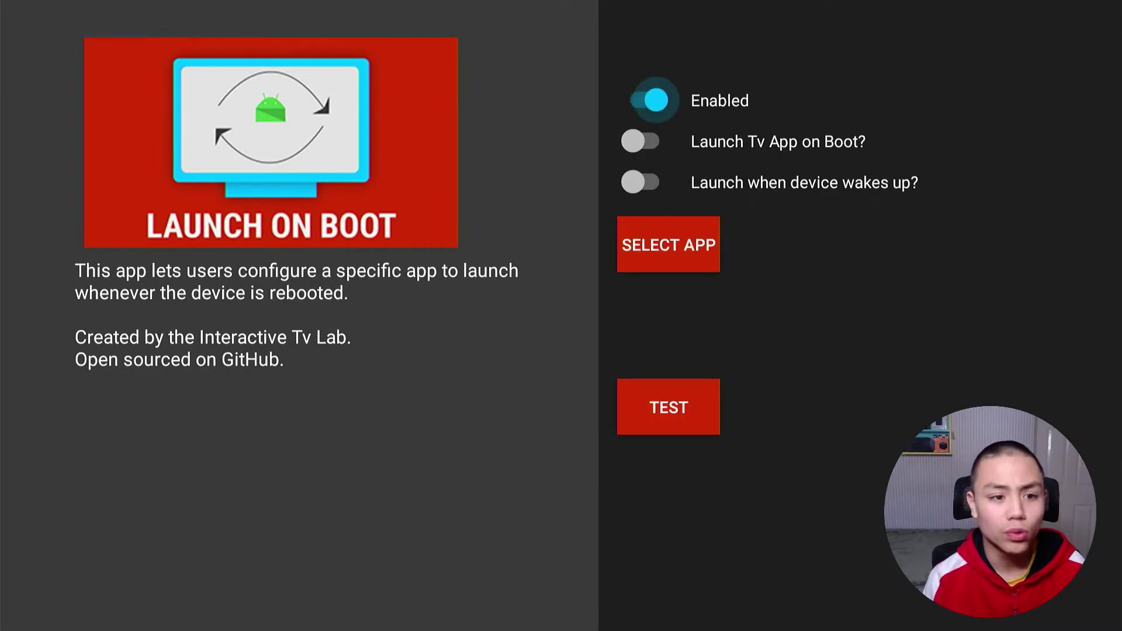
key(Down)
key(Down)
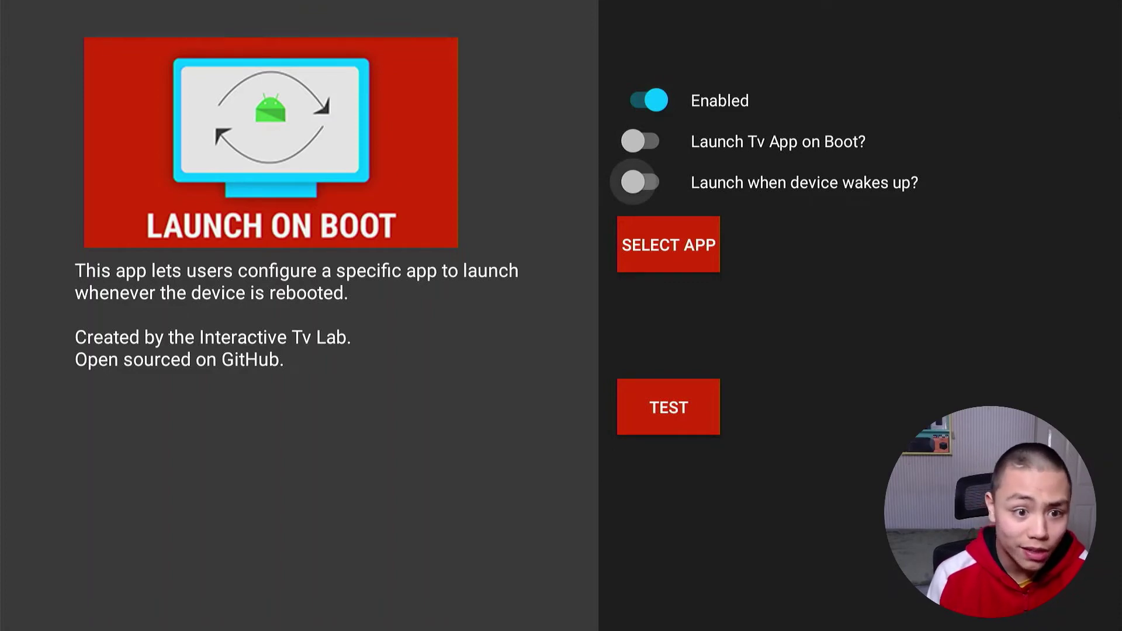
key(Return)
Select Wolf Launcher (com.wolf.firelauncher) as the app to launch
key(Down)
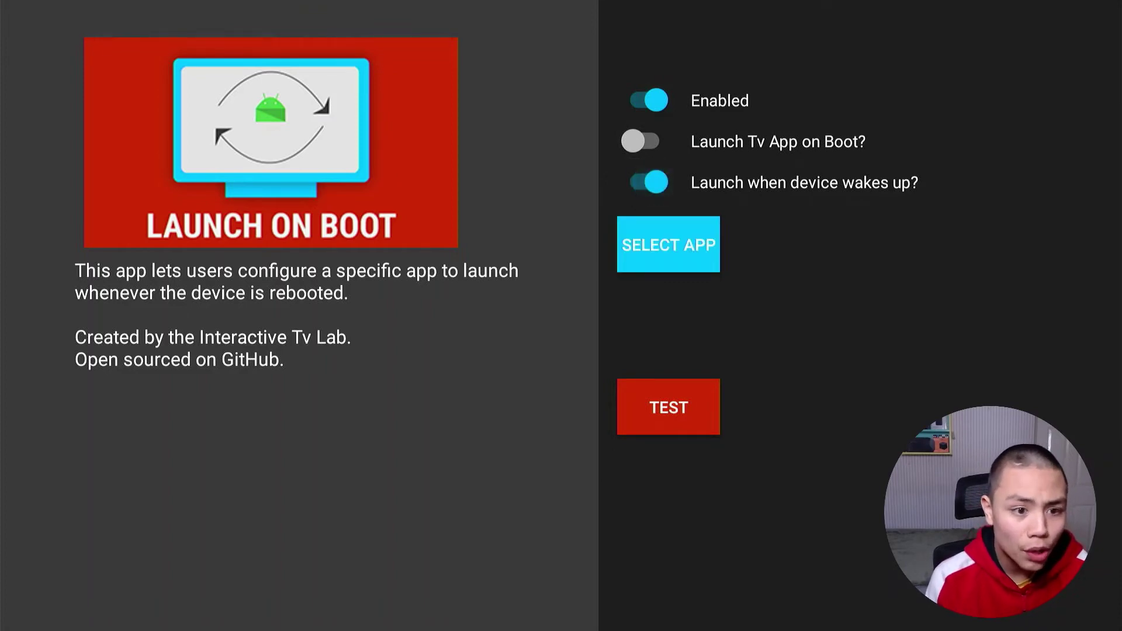
key(Return)
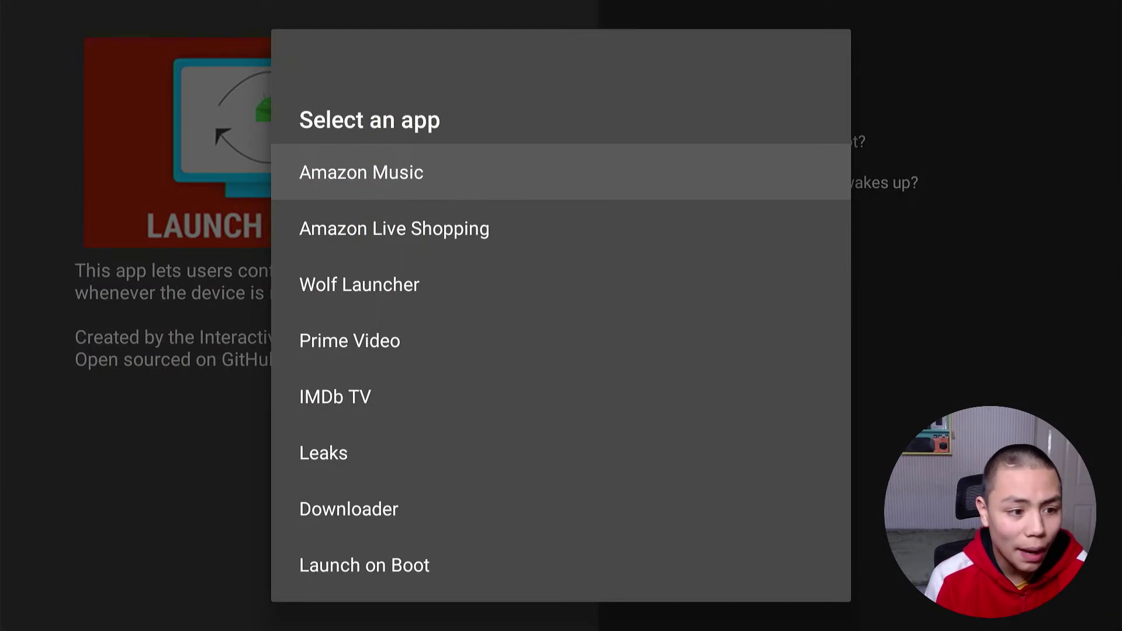
key(Down)
key(Down)
key(Down)
key(Up)
key(Up)
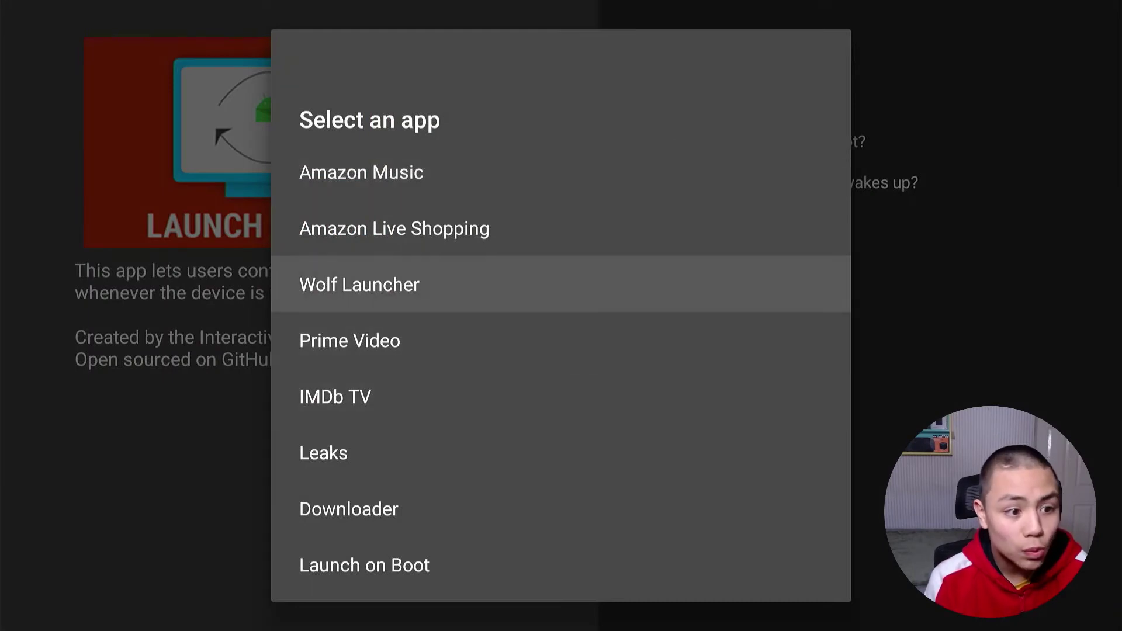
key(Down)
key(Down)
key(Down)
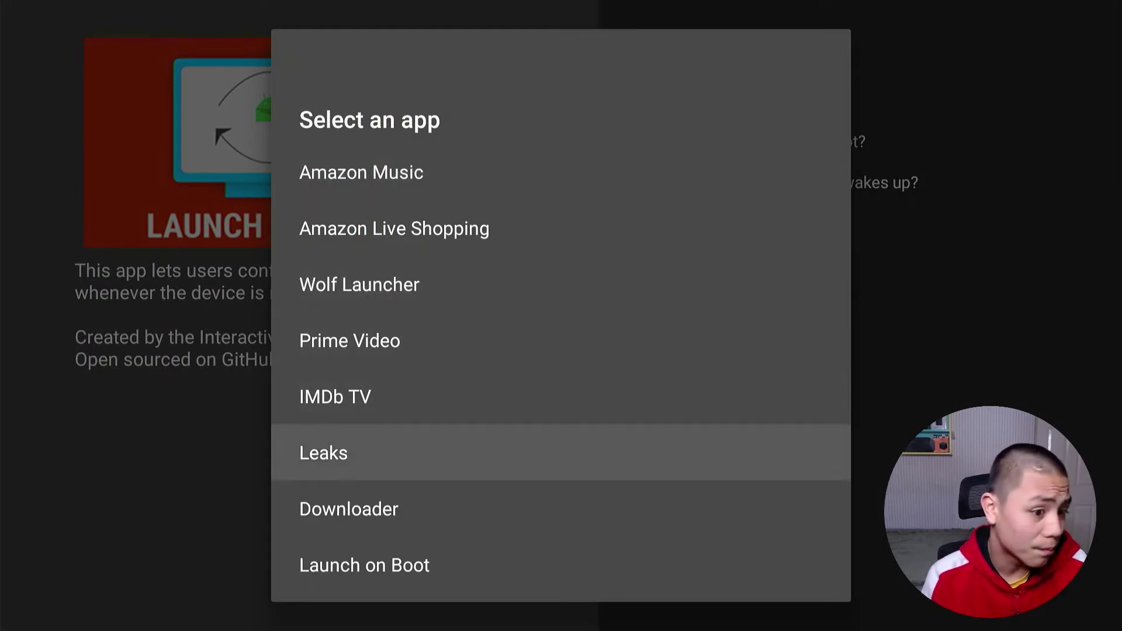
key(Up)
key(Up)
key(Up)
key(Up)
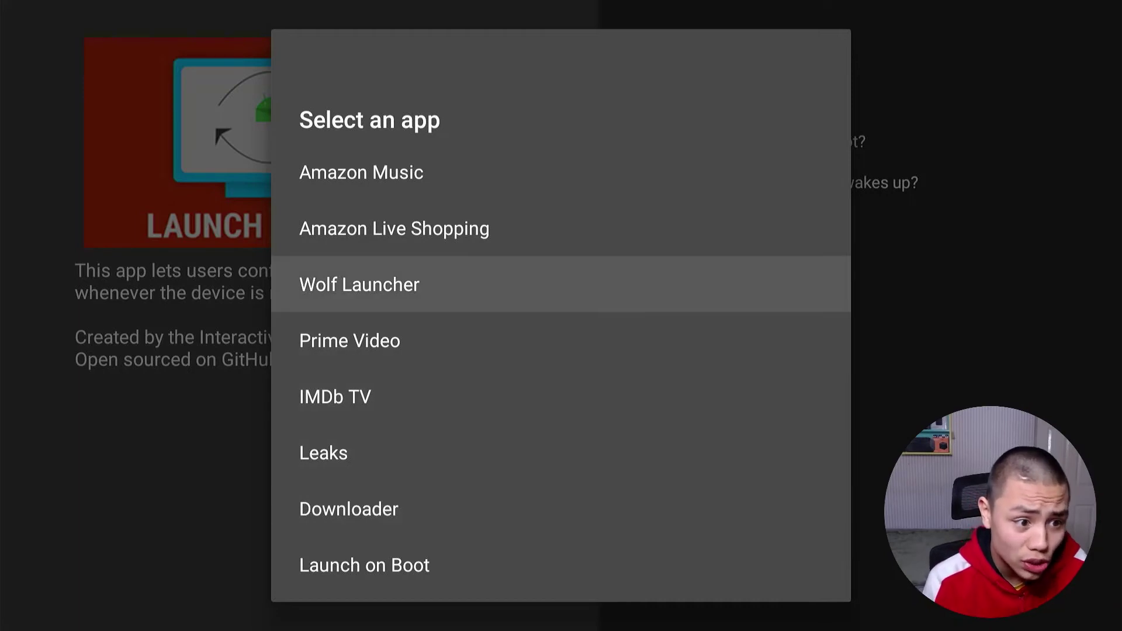
key(Return)
key(Down)
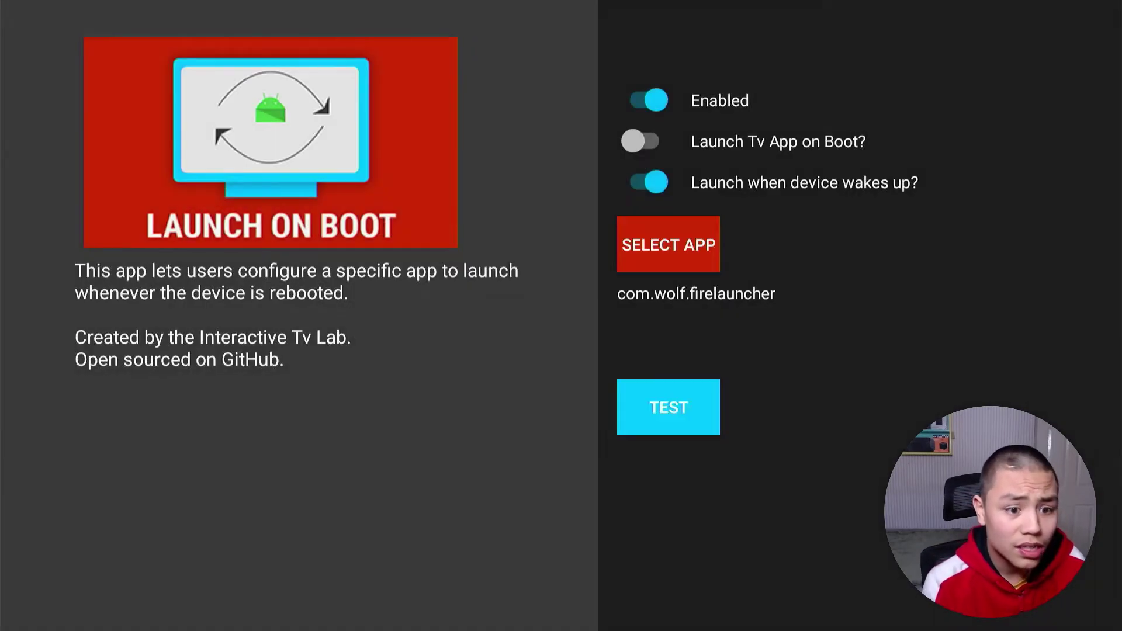
key(Up)
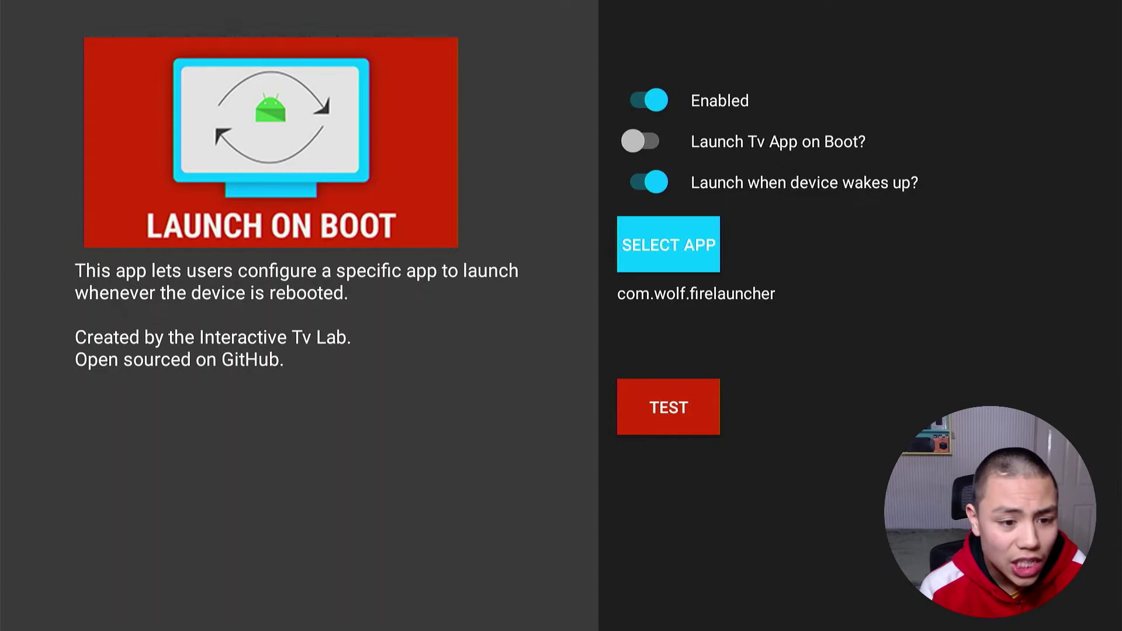
key(Down)
Test the launch so Wolf Launcher's Applications grid opens, then browse it
key(Return)
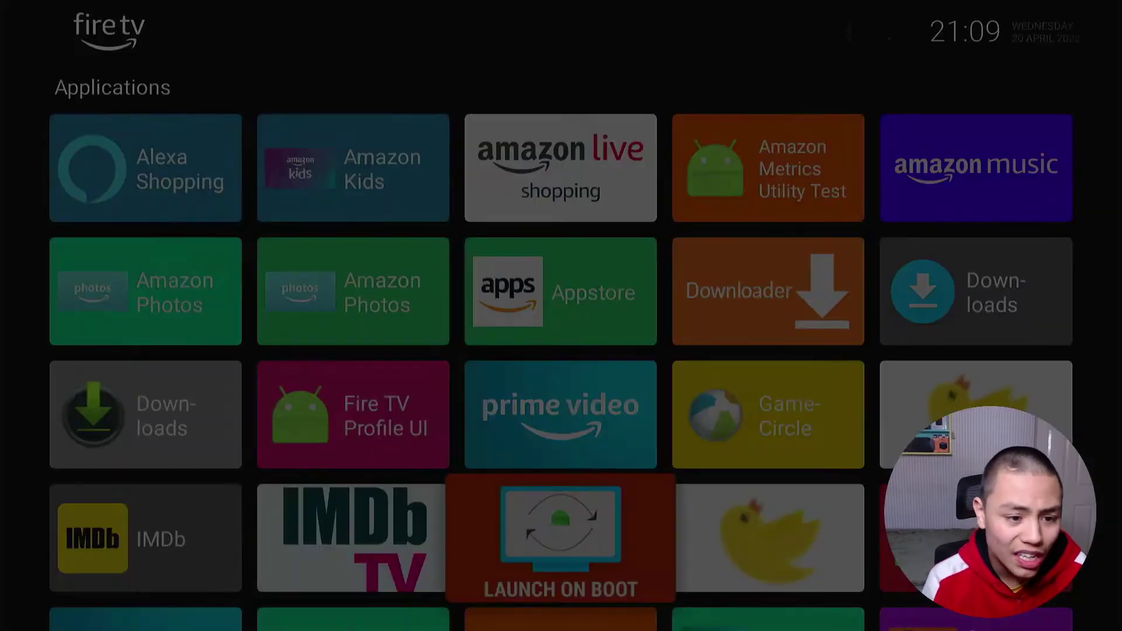
key(Up)
key(Right)
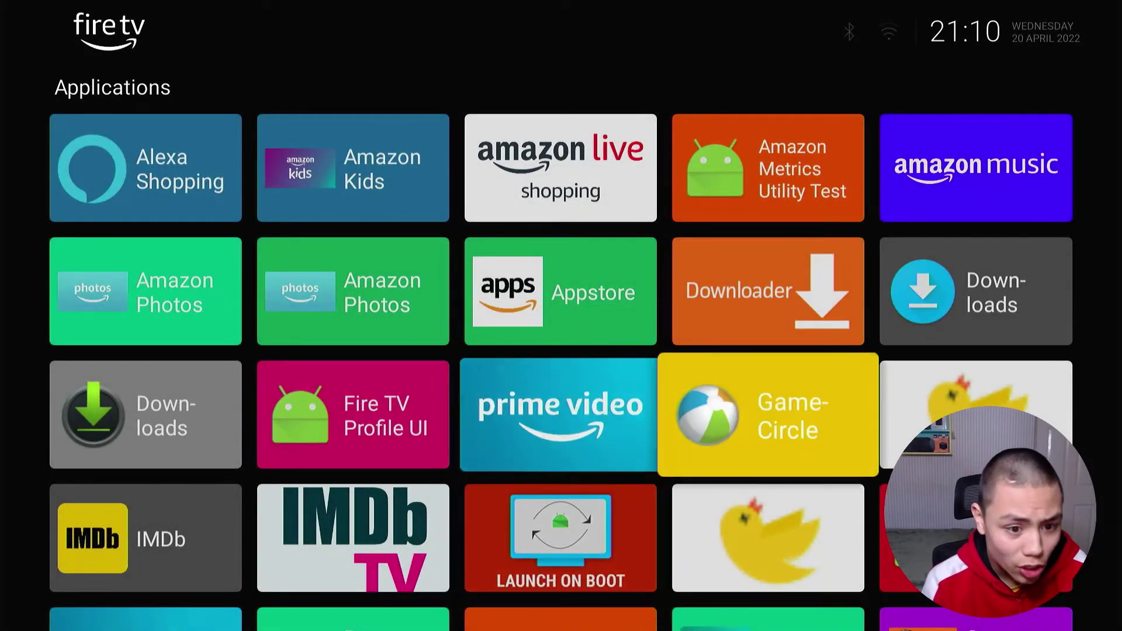
key(Right)
key(Left)
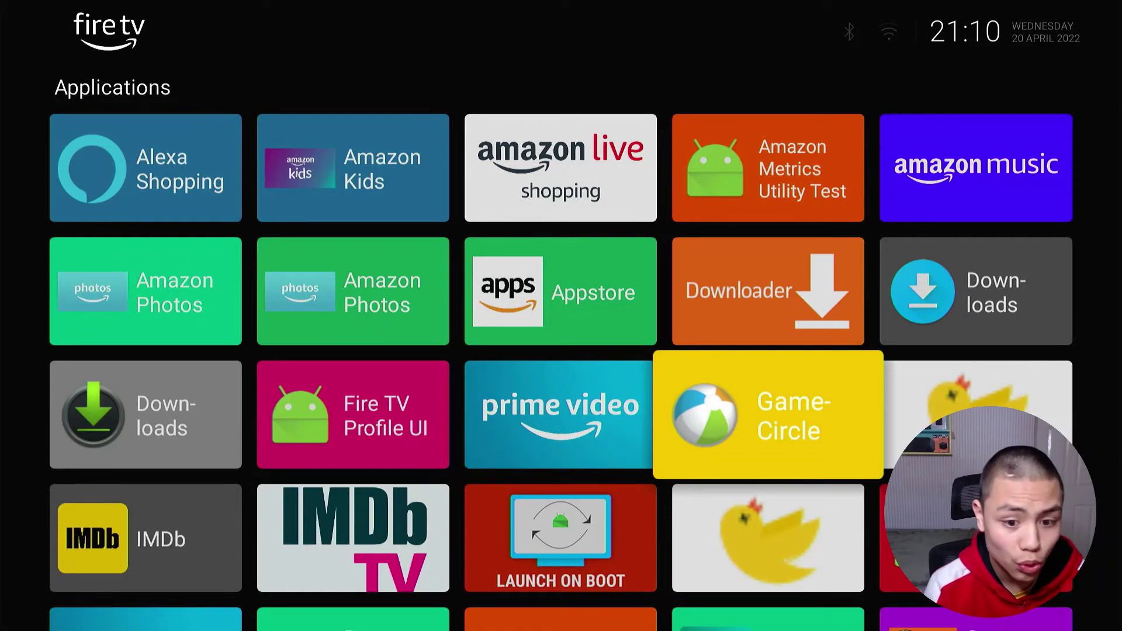
Put the Fire TV to sleep from the Home quick menu and wake it back to Wolf Launcher
key(Home)
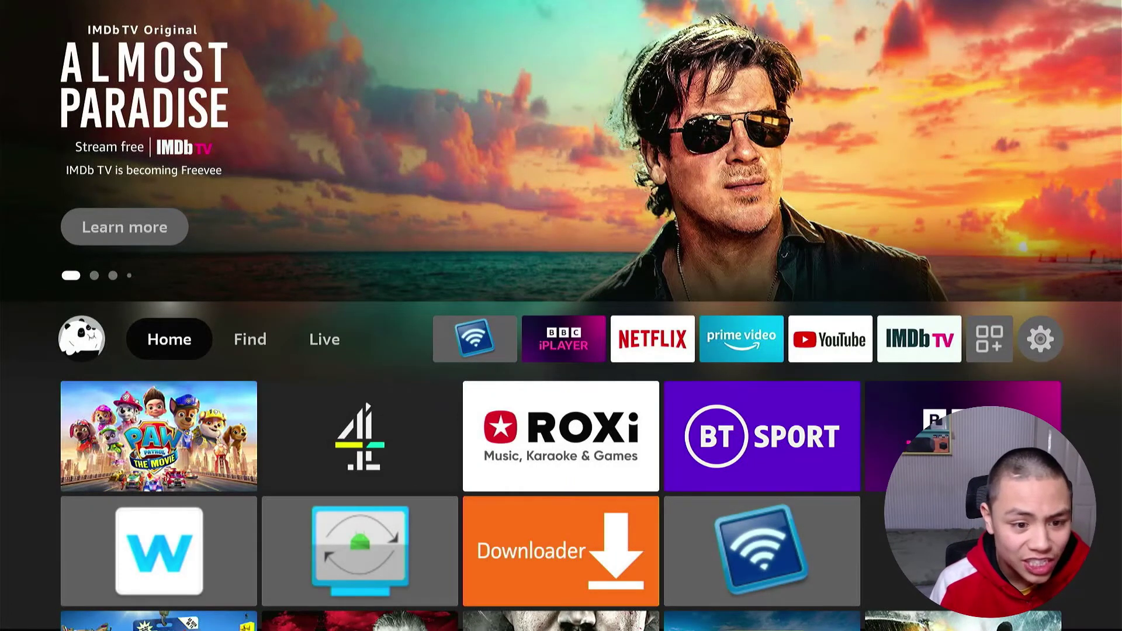
key(Home)
key(Right)
key(Right)
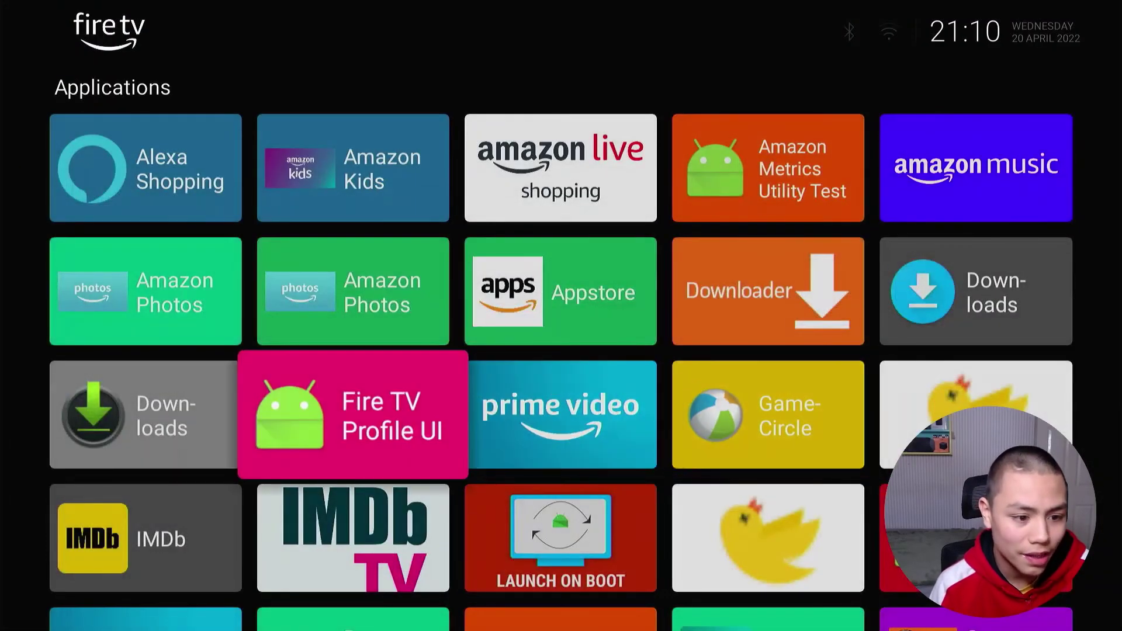
key(Right)
key(Right)
key(Right)
key(Left)
key(Left)
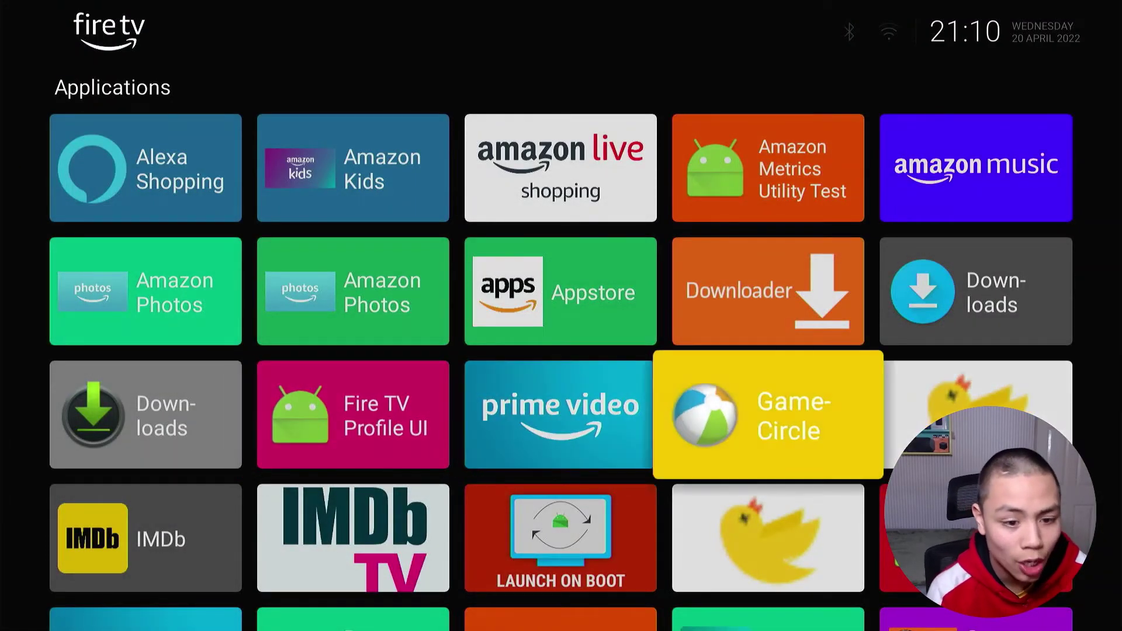
key(Left)
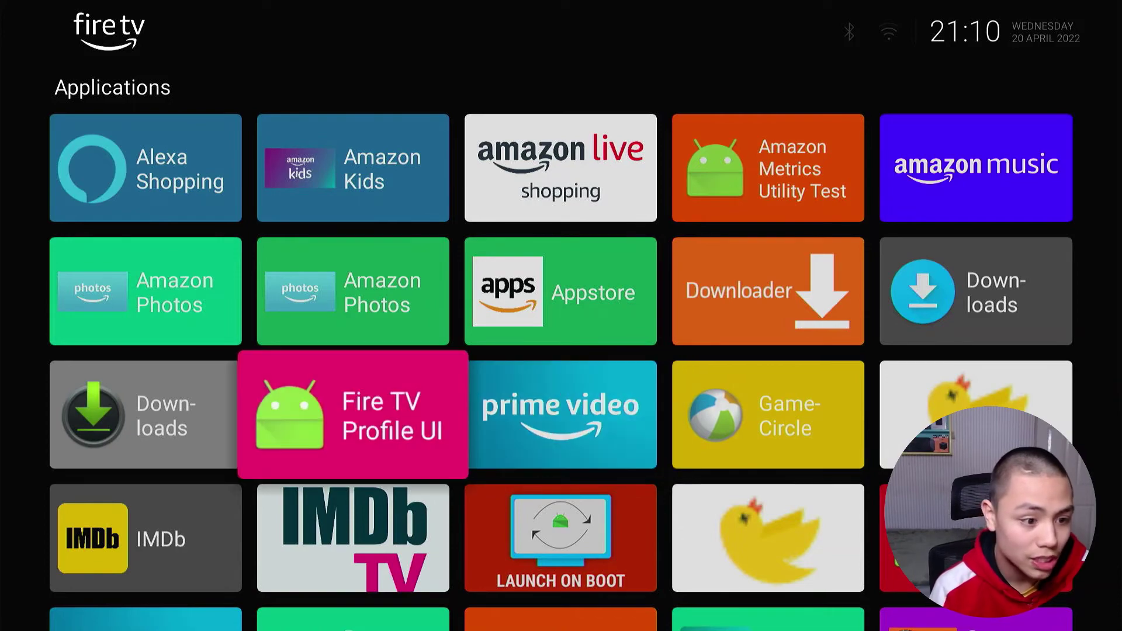
Open the Launch on Boot settings again from Wolf Launcher's grid
key(Right)
key(Down)
key(Return)
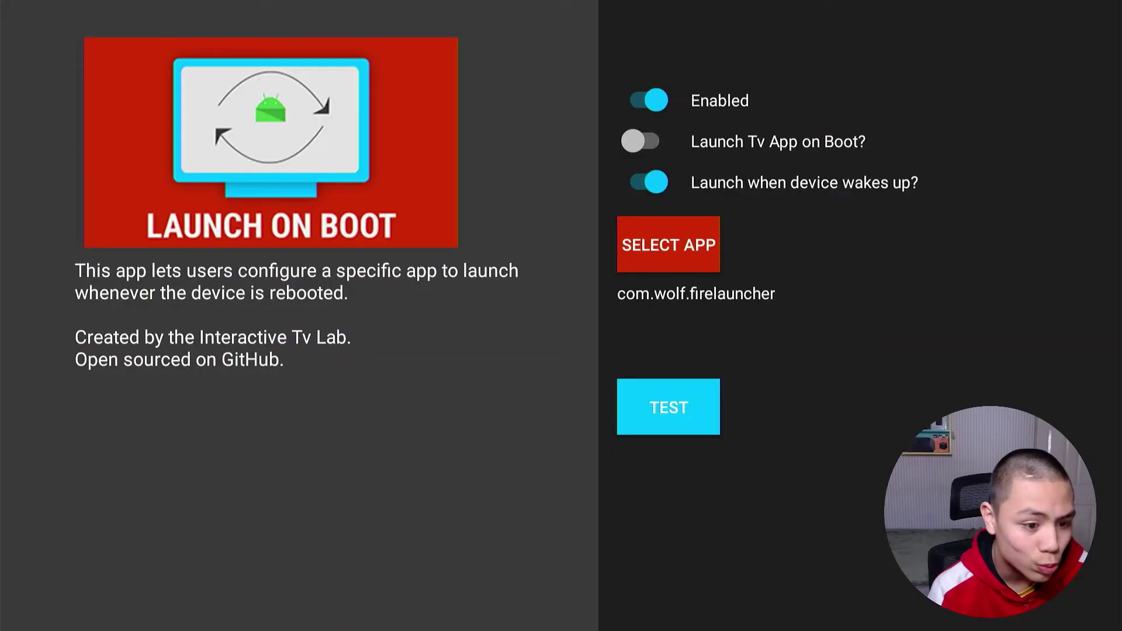
Replace Wolf Launcher with IMDb TV (com.amazon.imdb.tv.android.app) as the app to launch
key(Down)
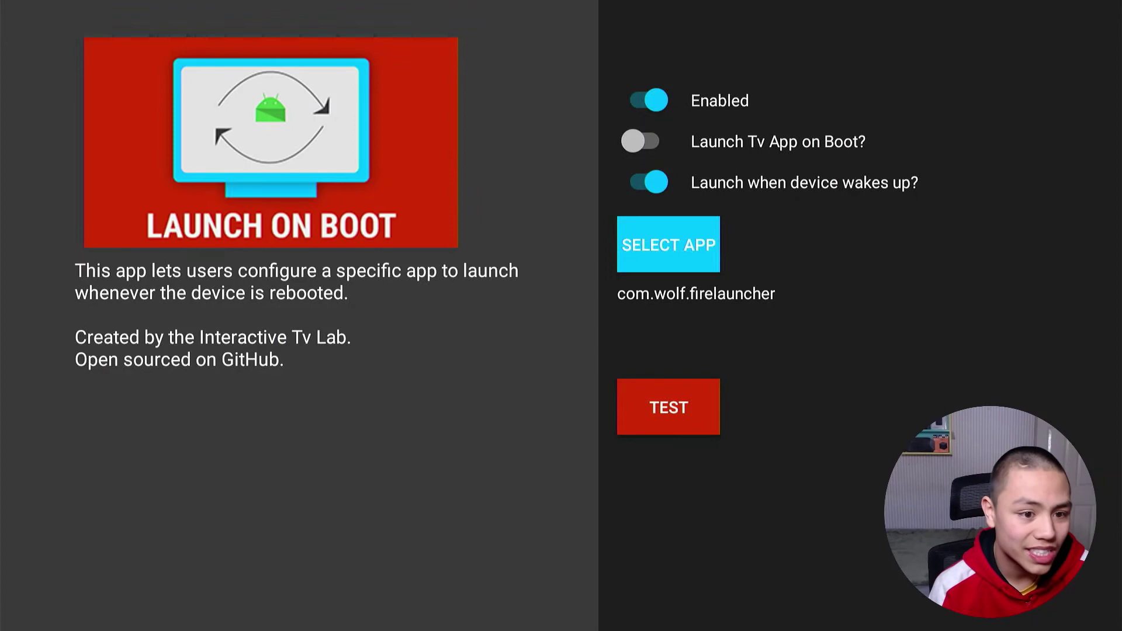
key(Down)
key(Up)
key(Return)
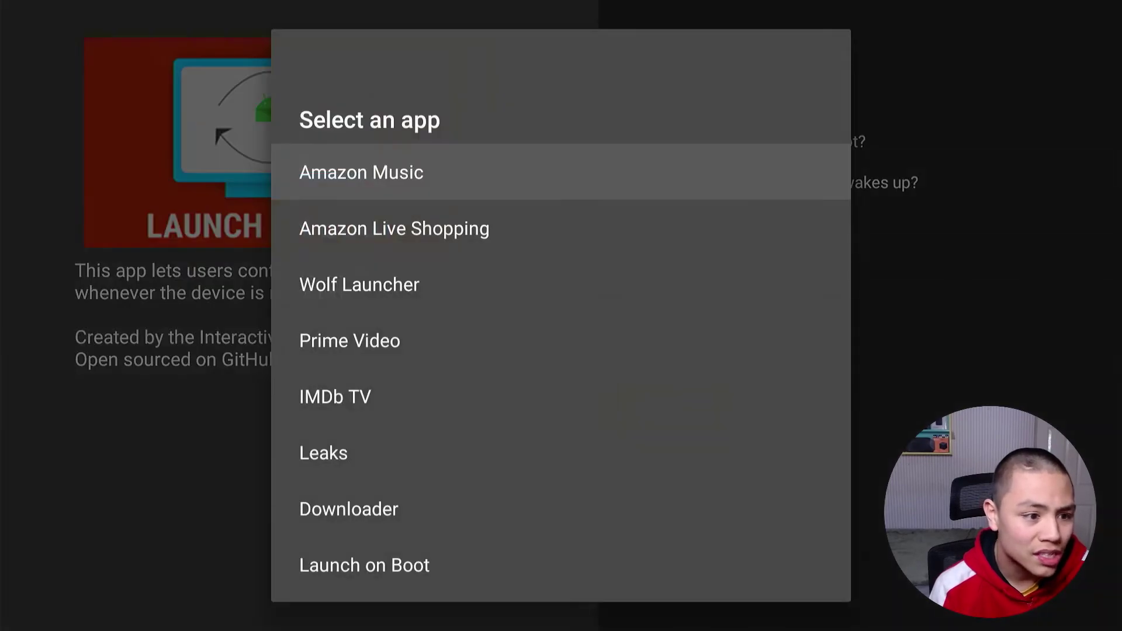
key(Down)
key(Down)
key(Down)
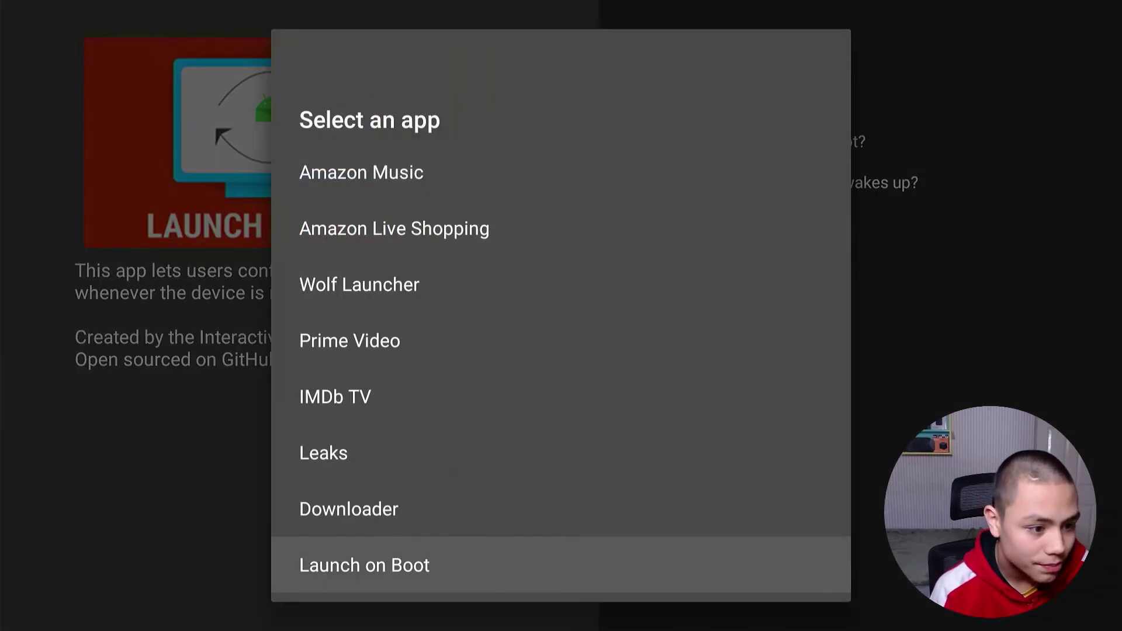
key(Up)
key(Up)
key(Up)
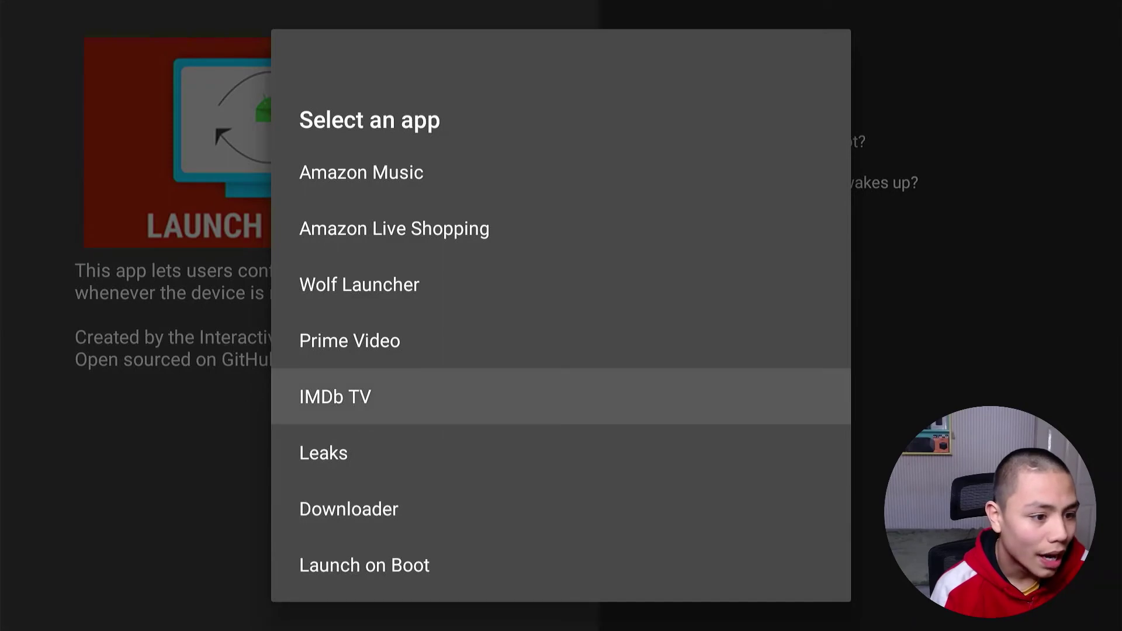
key(Return)
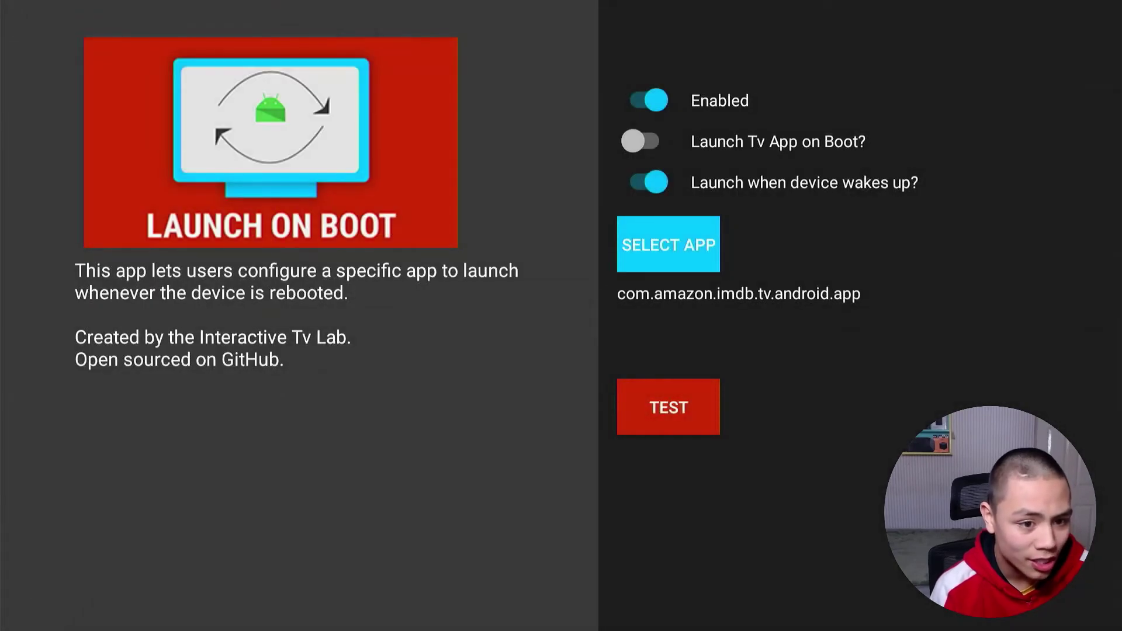
key(Home)
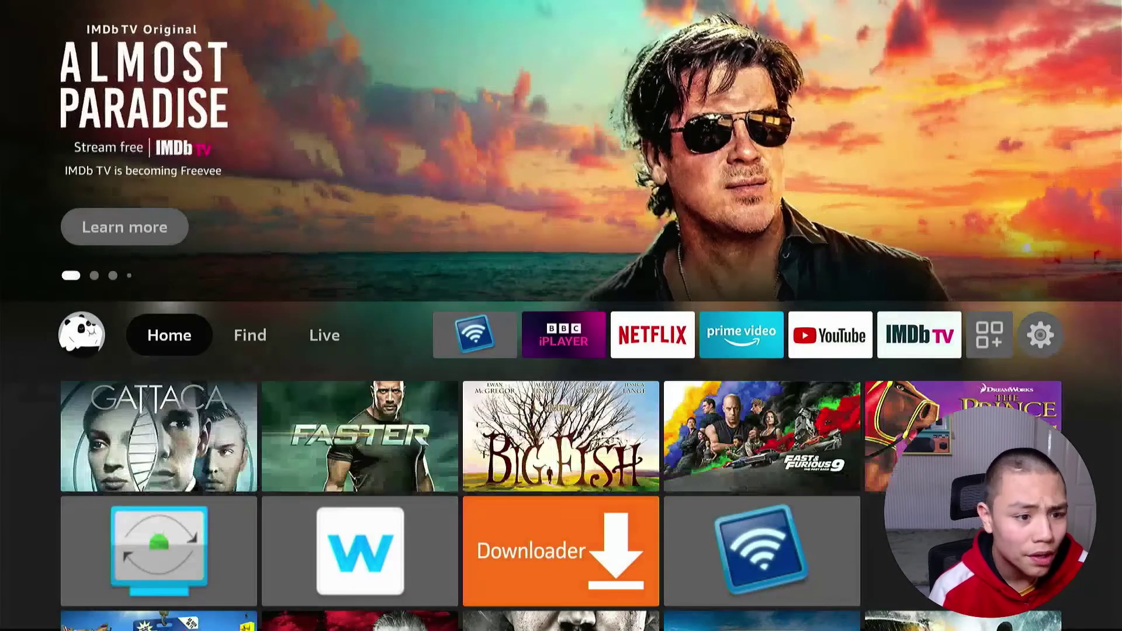